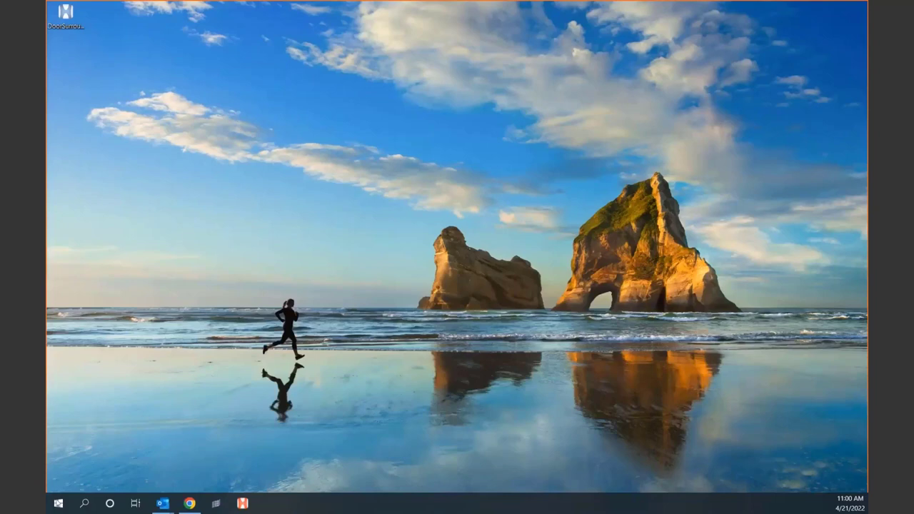
Launch HyperWorks 2022 and create a new HyperMesh session with the OptiStruct profile
left_click(58, 504)
scroll(146, 340, "down", 3)
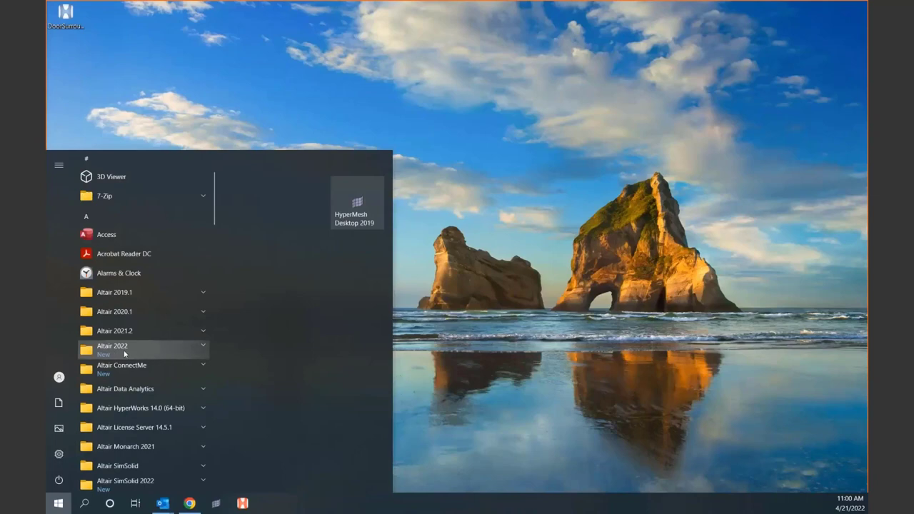
left_click(125, 348)
scroll(125, 353, "down", 10)
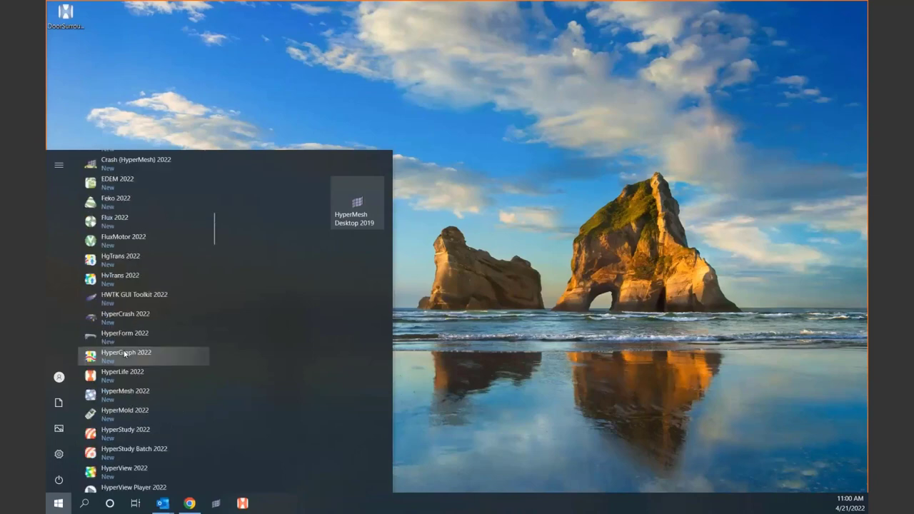
scroll(125, 354, "down", 5)
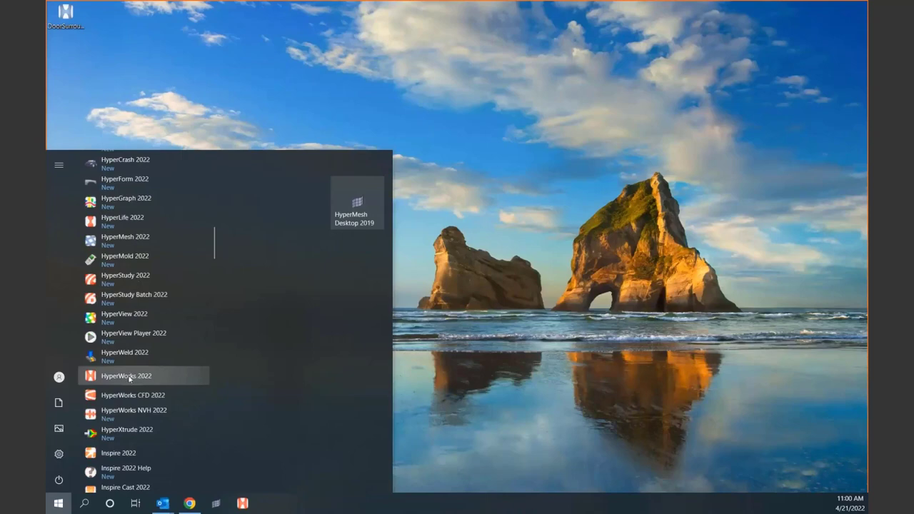
left_click(129, 376)
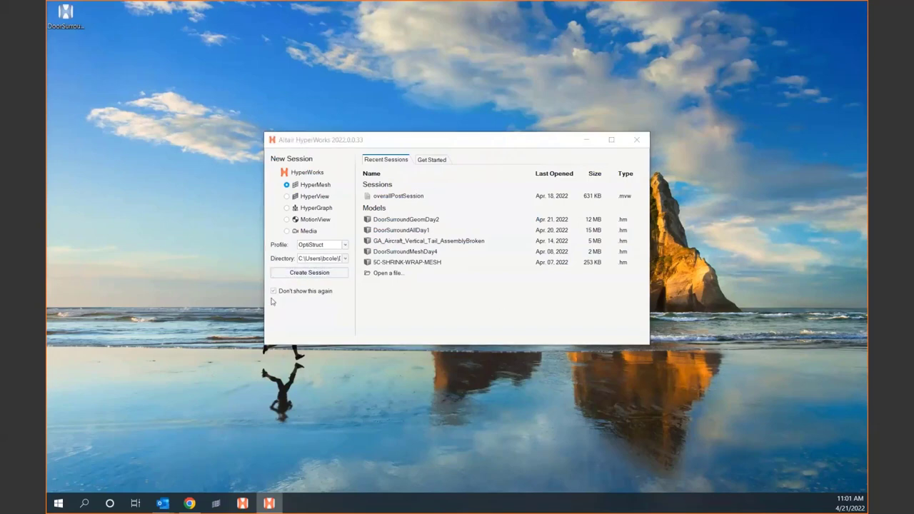
left_click(309, 273)
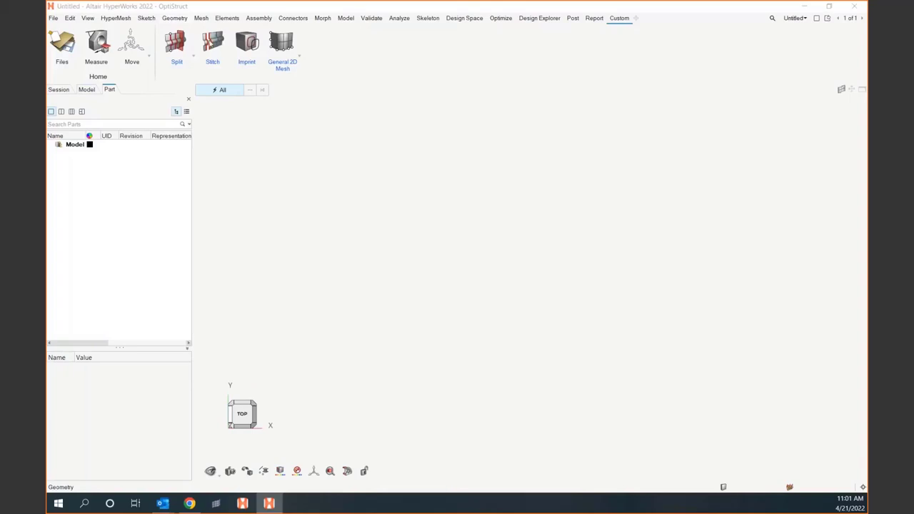
Open the HyperMesh model DoorSurroundGeomDay2.hm from the Desktop folder with the geometry tools at hand
left_click(175, 18)
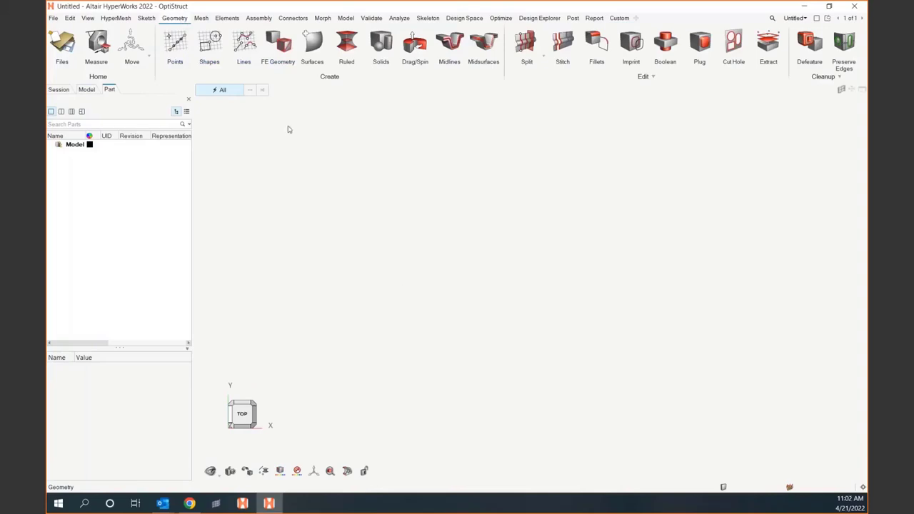
left_click(53, 17)
mouse_move(86, 48)
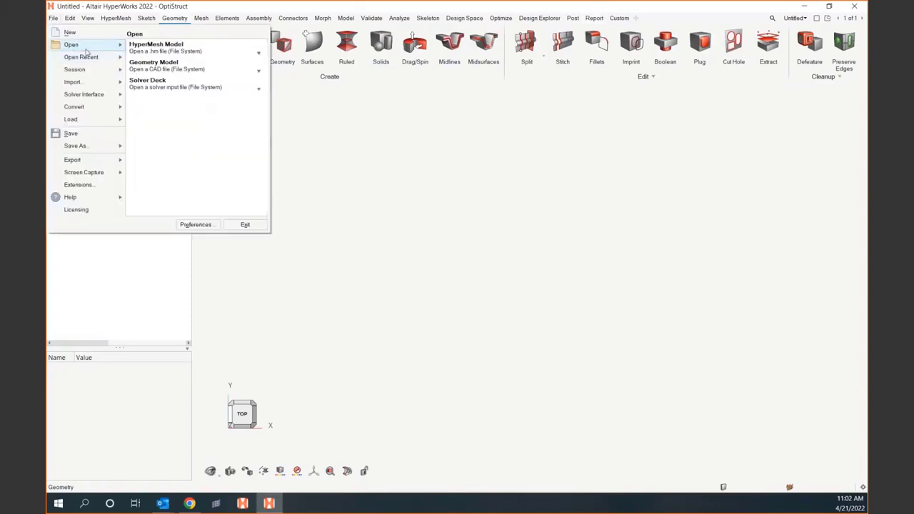
left_click(158, 47)
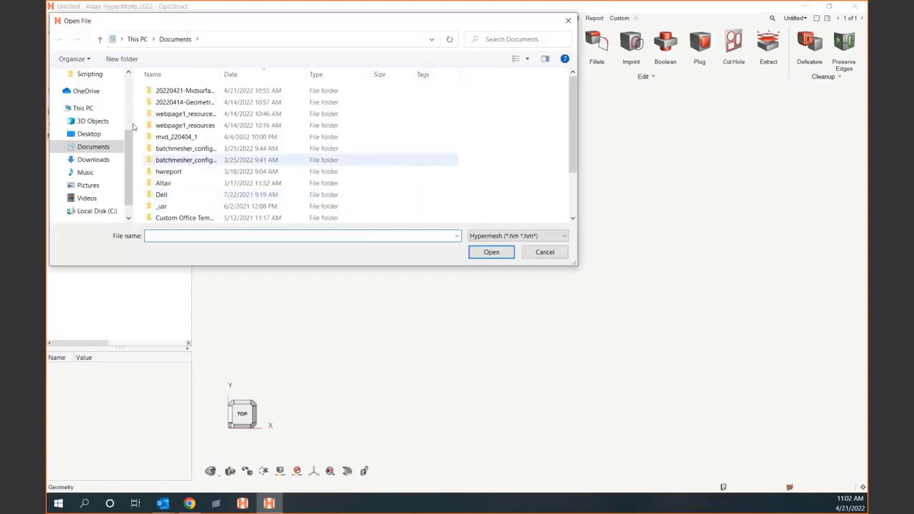
left_click(90, 134)
scroll(212, 141, "down", 8)
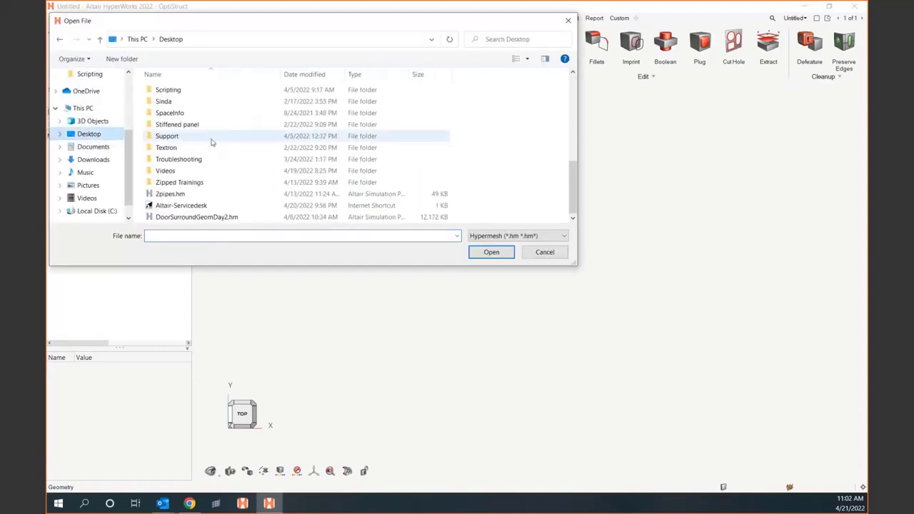
left_click(200, 218)
double_click(201, 218)
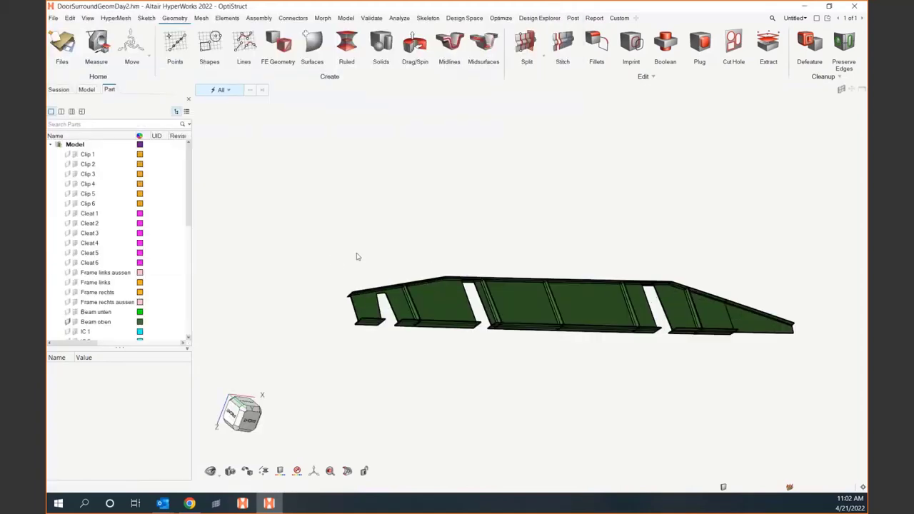
Show all parts of the door surround model instead of only the Beam oben part
middle_click_drag(475, 230, 451, 227)
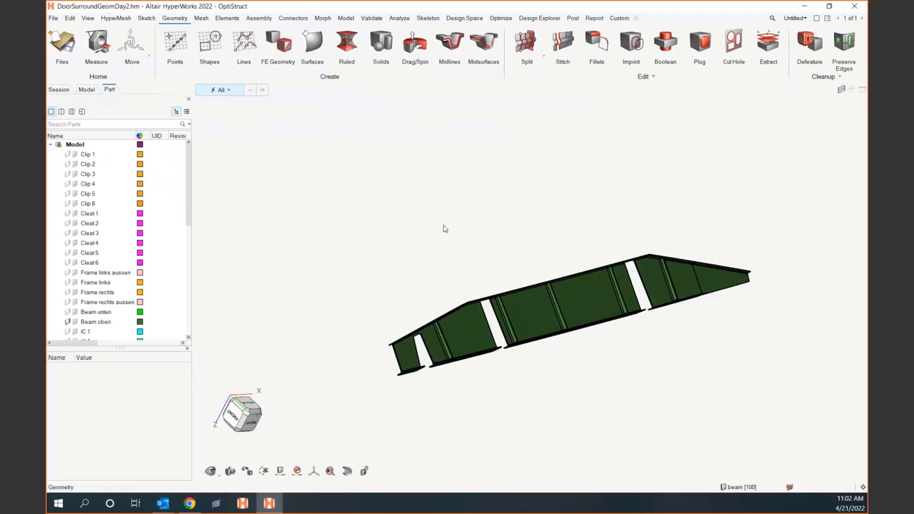
left_click_drag(442, 228, 449, 116, "ctrl")
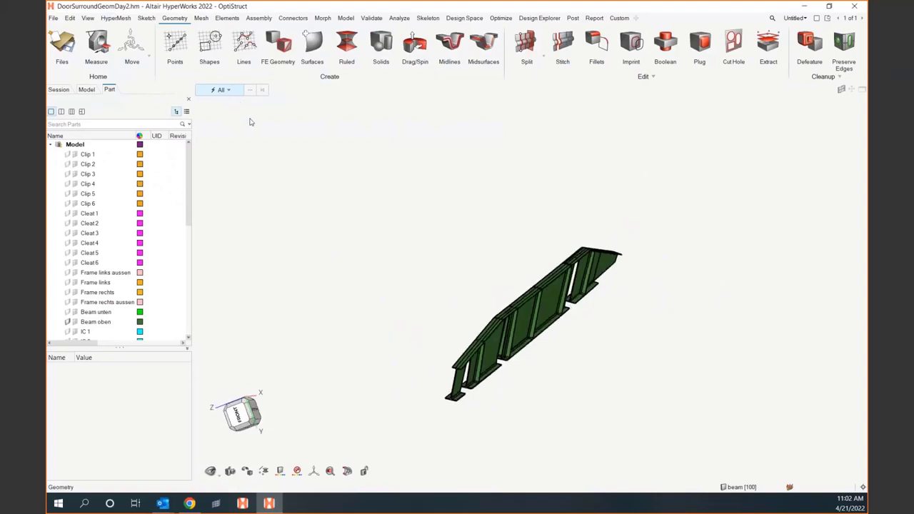
right_click(314, 222)
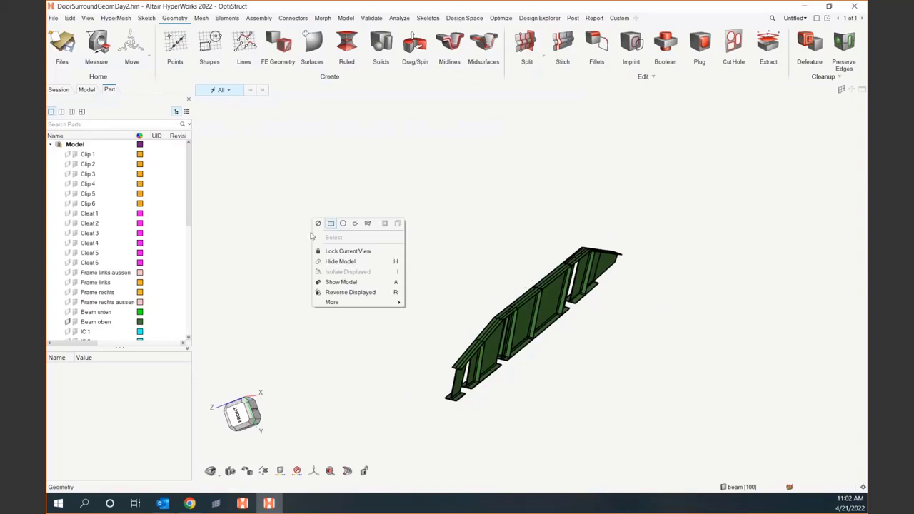
left_click(393, 283)
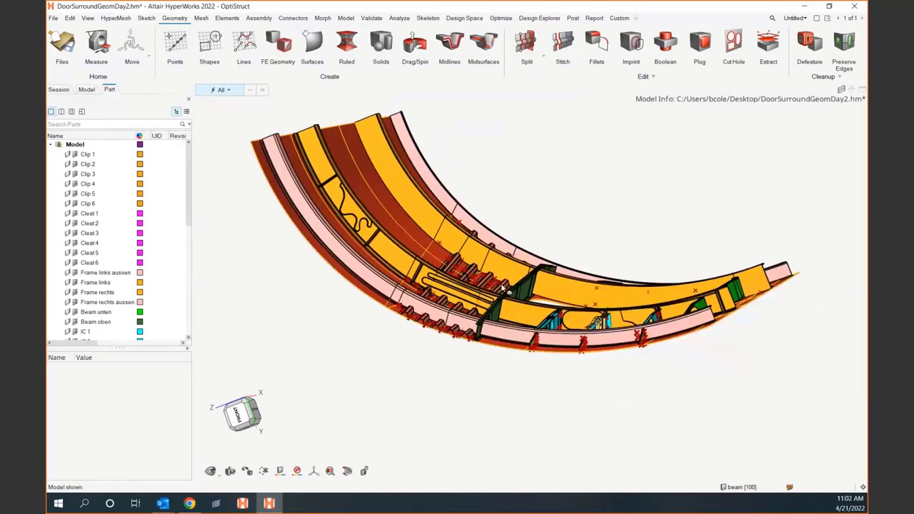
Extract the midsurface of the hat-shaped stringer next to the dark green Beam oben with the Automatic midsurface tool
middle_click_drag(523, 316, 545, 340)
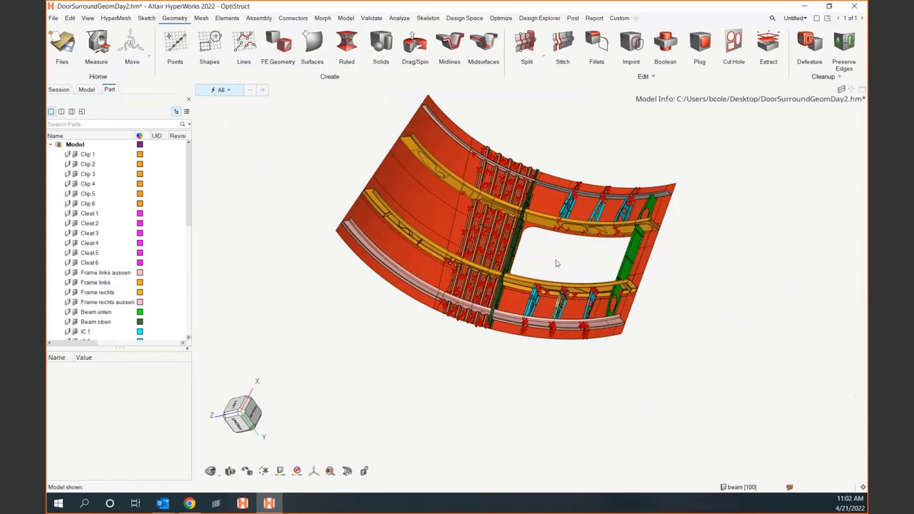
middle_click_drag(589, 259, 534, 285)
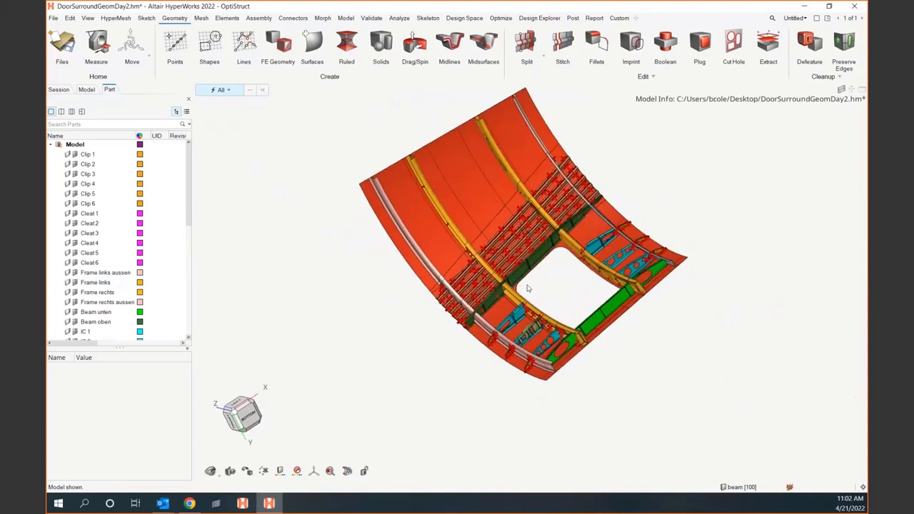
scroll(551, 280, "up", 5)
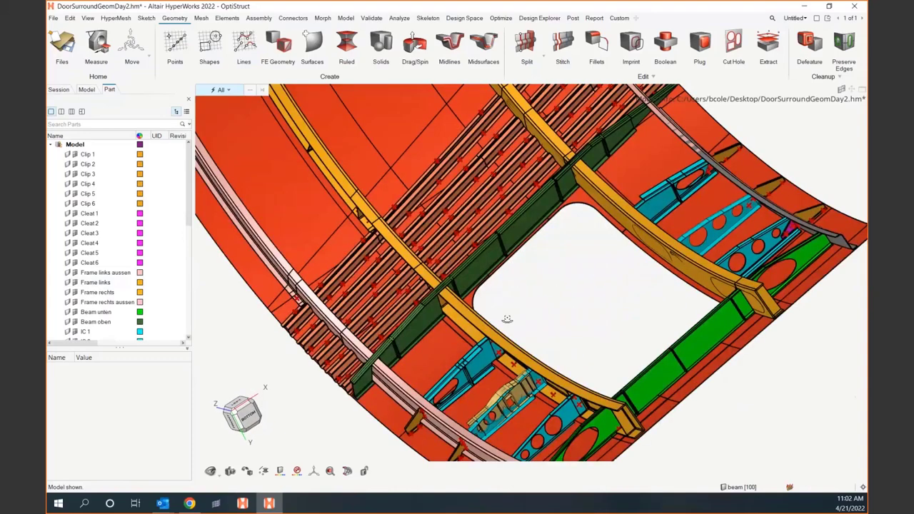
middle_click_drag(507, 320, 534, 304)
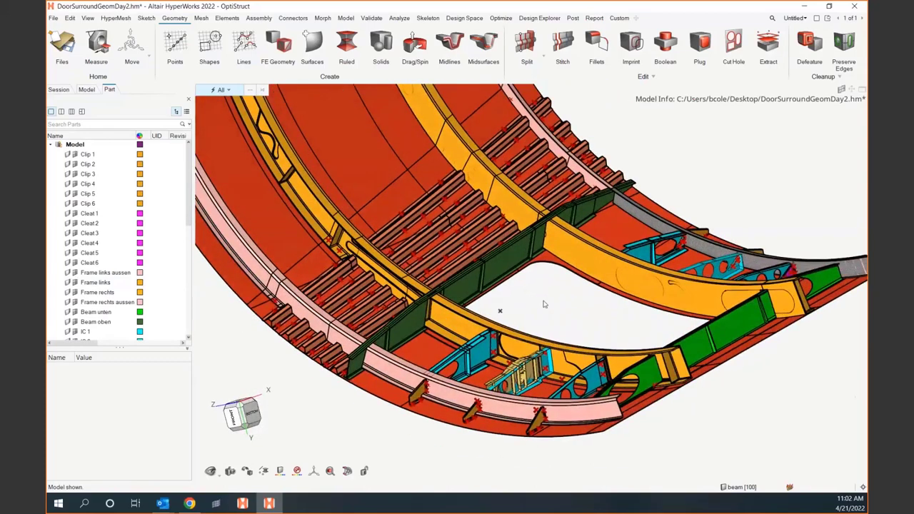
right_click_drag(551, 308, 607, 290)
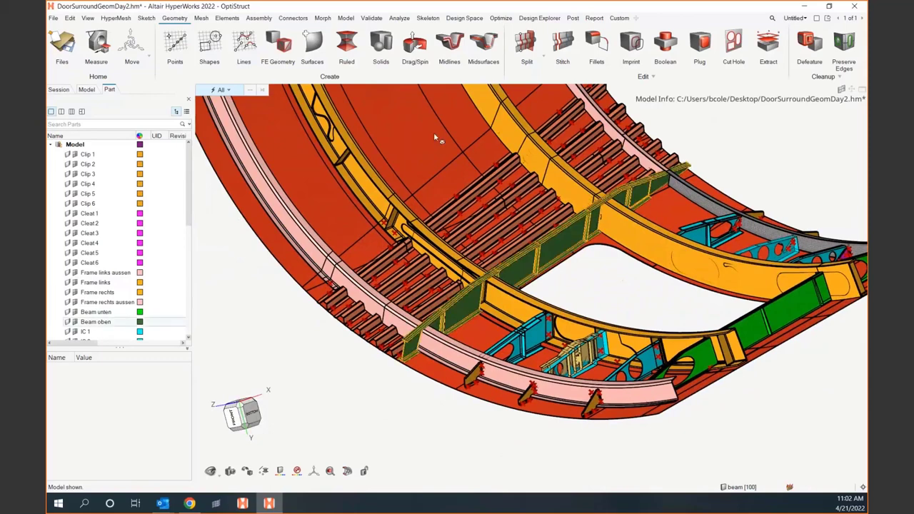
left_click(485, 45)
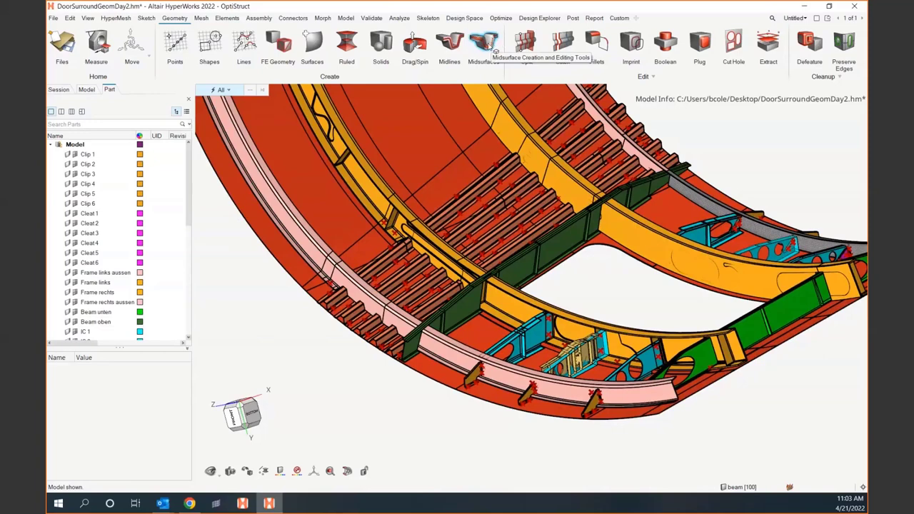
left_click(492, 47)
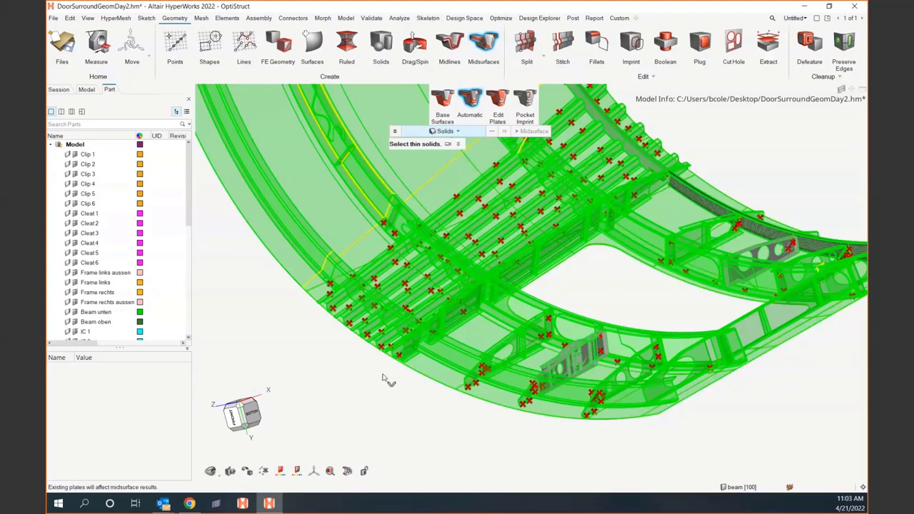
middle_click_drag(383, 378, 460, 395)
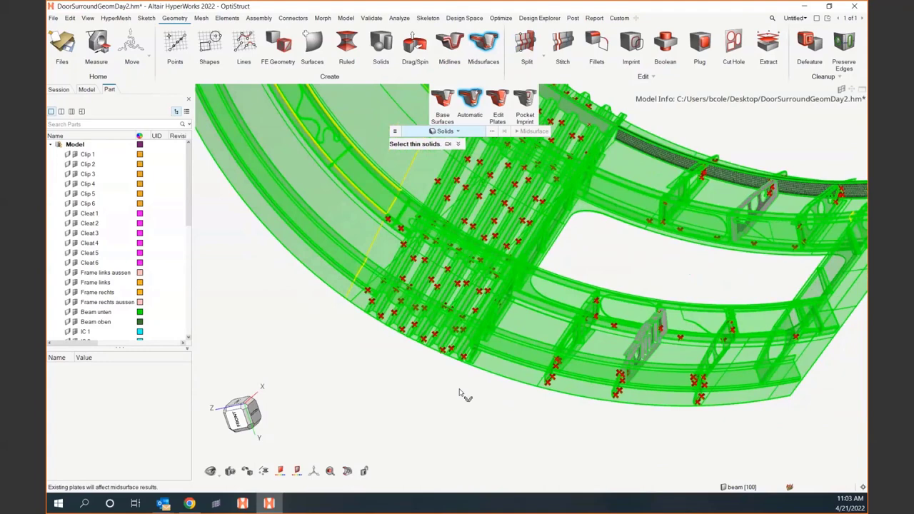
scroll(463, 396, "up", 5)
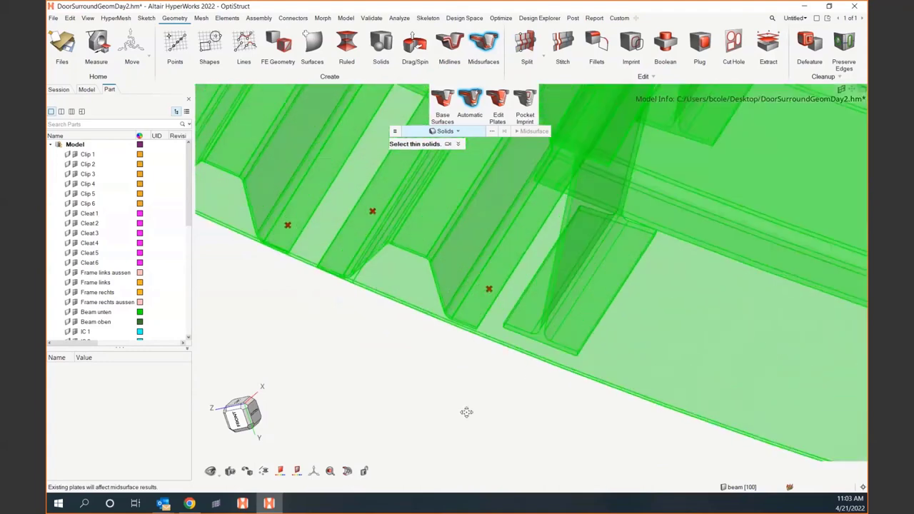
right_click_drag(466, 411, 479, 431)
mouse_move(478, 430)
middle_mouse_down()
mouse_move(502, 425)
mouse_move(491, 416)
mouse_move(484, 427)
middle_mouse_up()
scroll(478, 431, "down", 3)
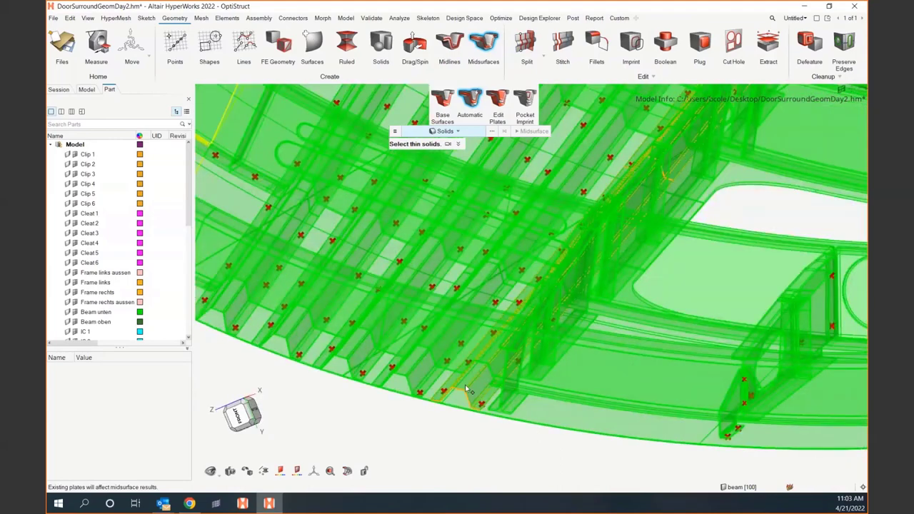
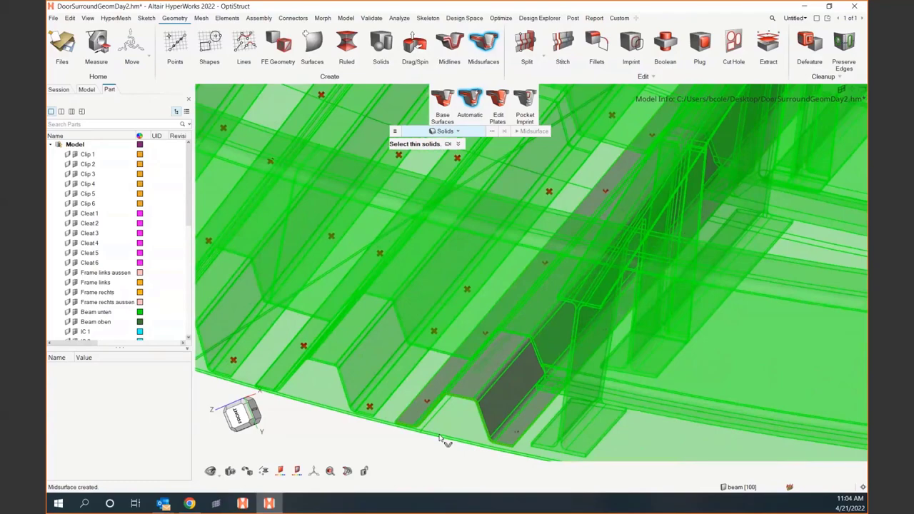
Examine the hat stringer's new midsurface at the end profile, checking its position between the solid's inner and outer faces at the bend
middle_click_drag(440, 435, 467, 391)
scroll(461, 419, "up", 5)
scroll(467, 390, "up", 4)
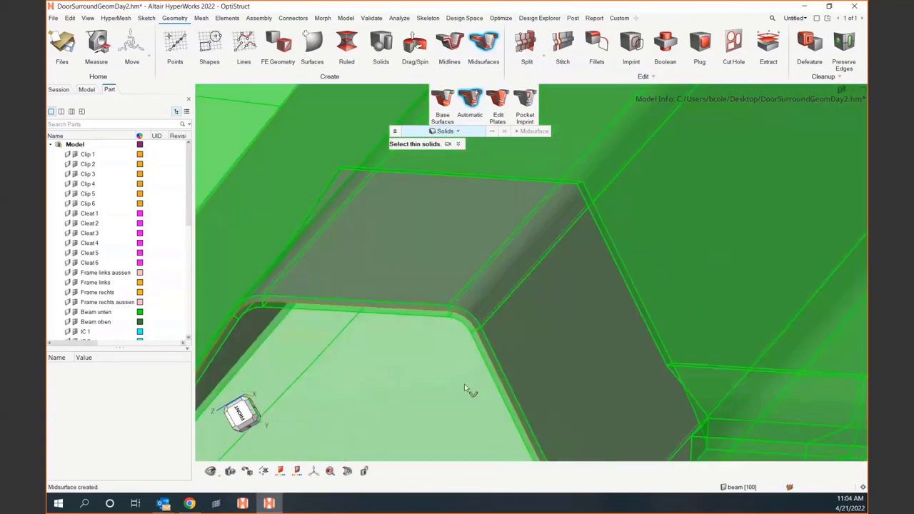
scroll(474, 342, "up", 3)
left_click(457, 298)
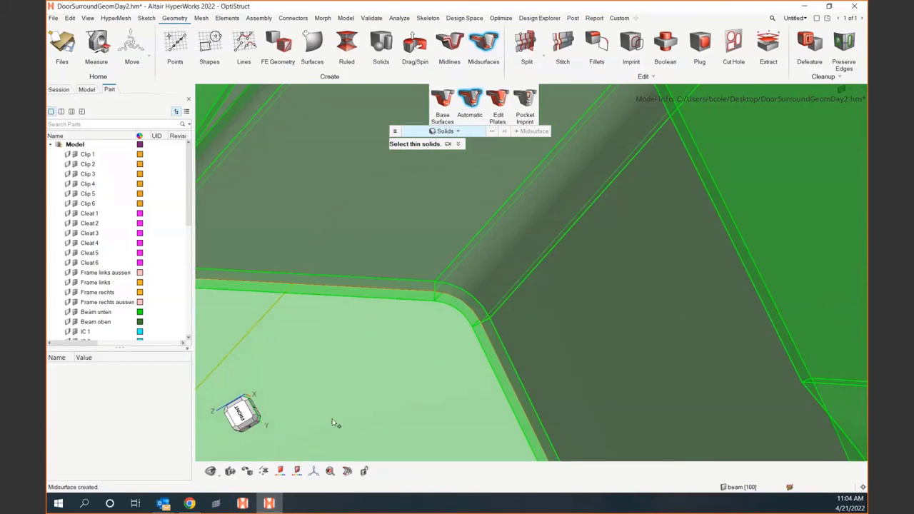
left_click(406, 298)
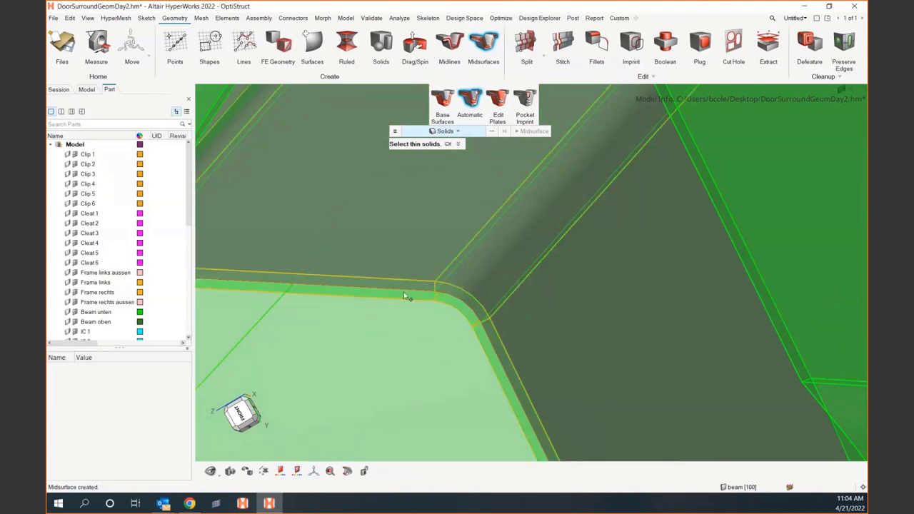
scroll(392, 321, "down", 10)
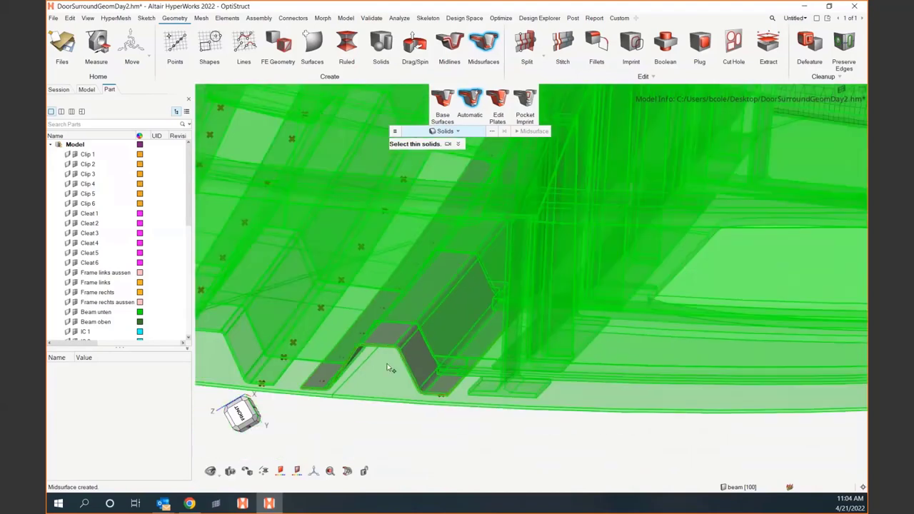
scroll(387, 368, "down", 1)
right_click_drag(393, 370, 444, 400)
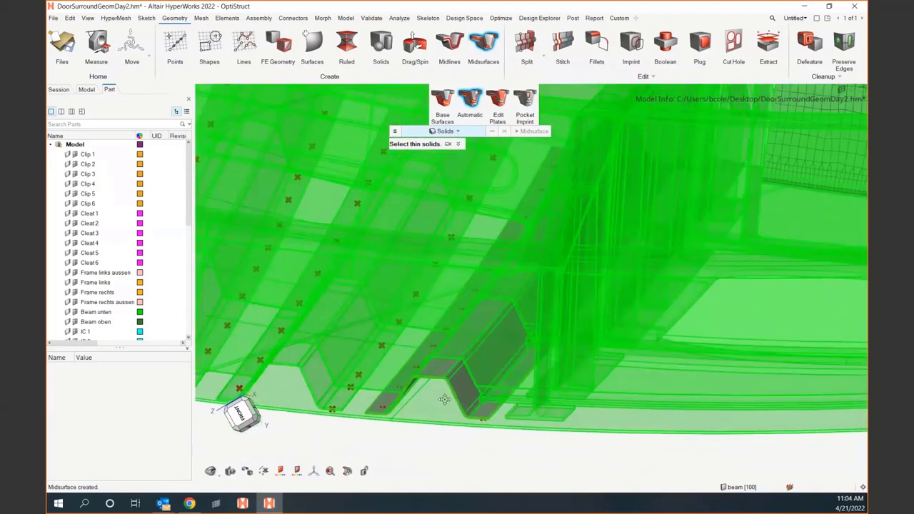
scroll(439, 390, "down", 3)
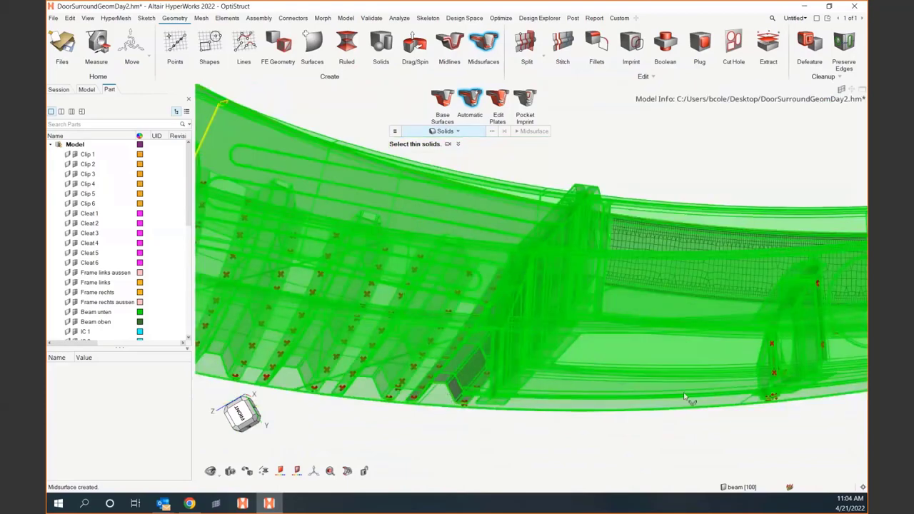
Extract the midsurface of the small flanged bracket near the outer frame with the Automatic midsurface tool
mouse_move(683, 396)
right_mouse_down()
mouse_move(486, 384)
mouse_move(448, 370)
right_mouse_up()
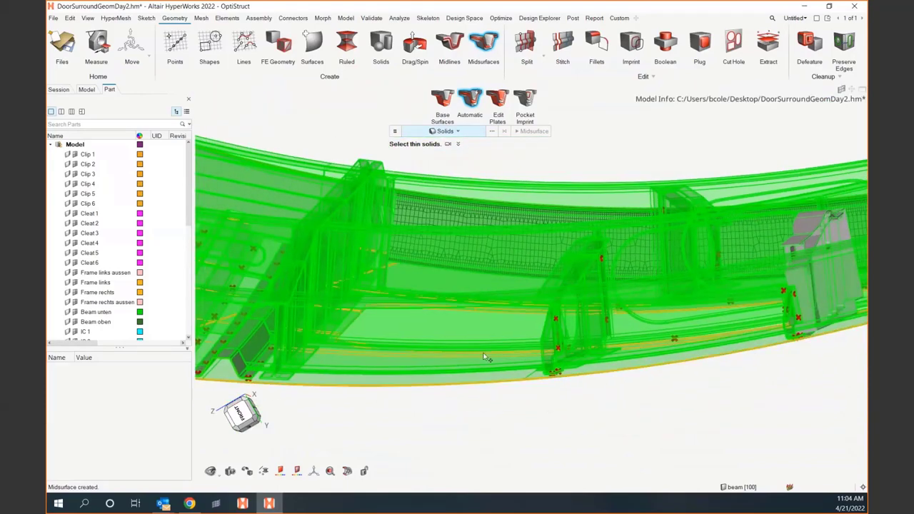
mouse_move(528, 355)
middle_mouse_down()
mouse_move(515, 376)
mouse_move(469, 382)
mouse_move(498, 378)
mouse_move(489, 378)
middle_mouse_up()
scroll(515, 376, "up", 5)
left_click(396, 361)
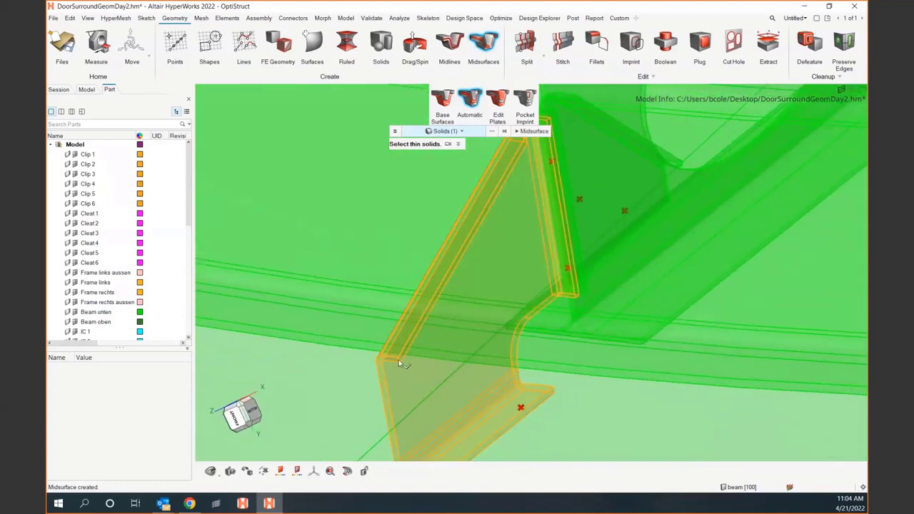
middle_click(399, 359)
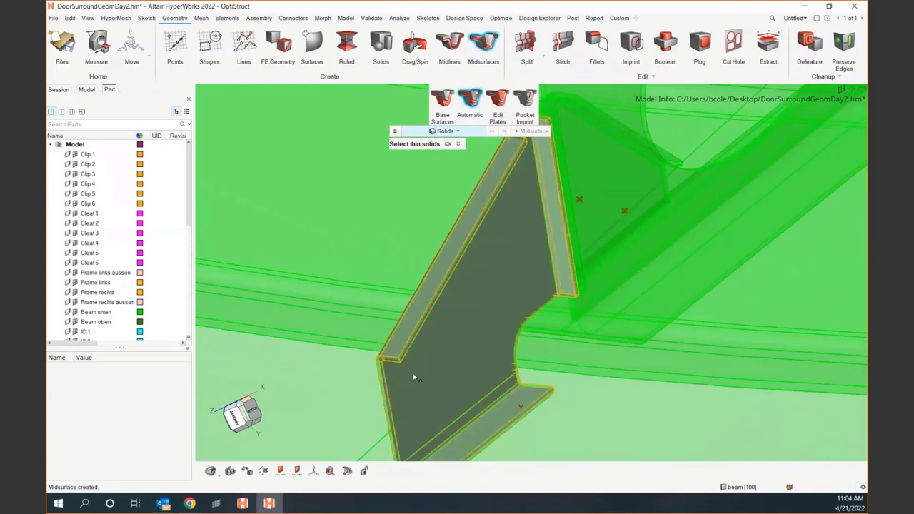
Extract the midsurface of the long ribbed beam beside the hat stringers with the Automatic midsurface tool
mouse_move(515, 295)
right_mouse_down()
mouse_move(497, 349)
mouse_move(535, 342)
mouse_move(536, 363)
mouse_move(565, 424)
right_mouse_up()
scroll(525, 347, "down", 5)
scroll(524, 347, "down", 3)
middle_click_drag(567, 405, 553, 416)
right_click_drag(554, 415, 596, 255)
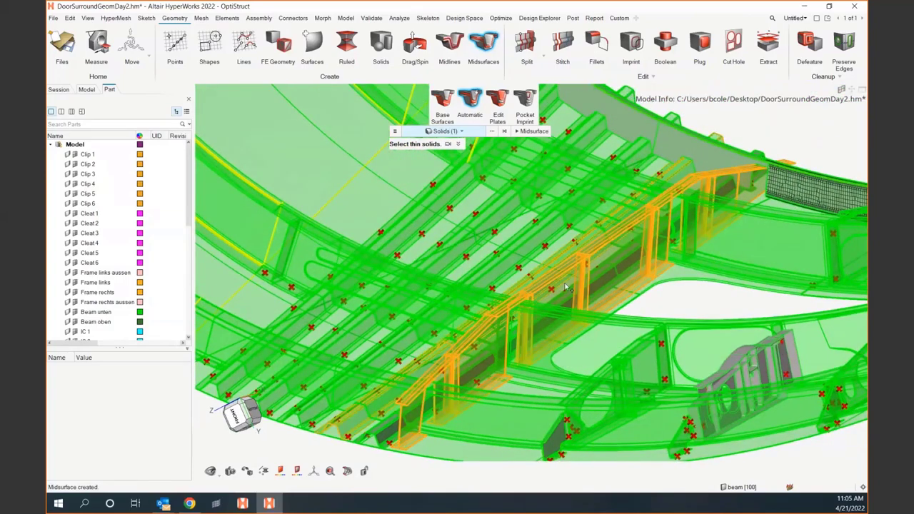
left_click(705, 200)
scroll(629, 258, "up", 10)
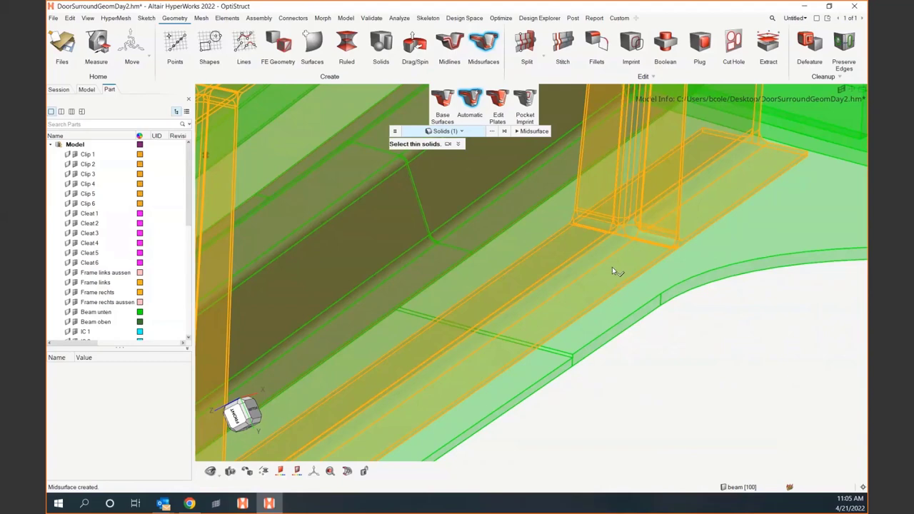
scroll(612, 268, "down", 5)
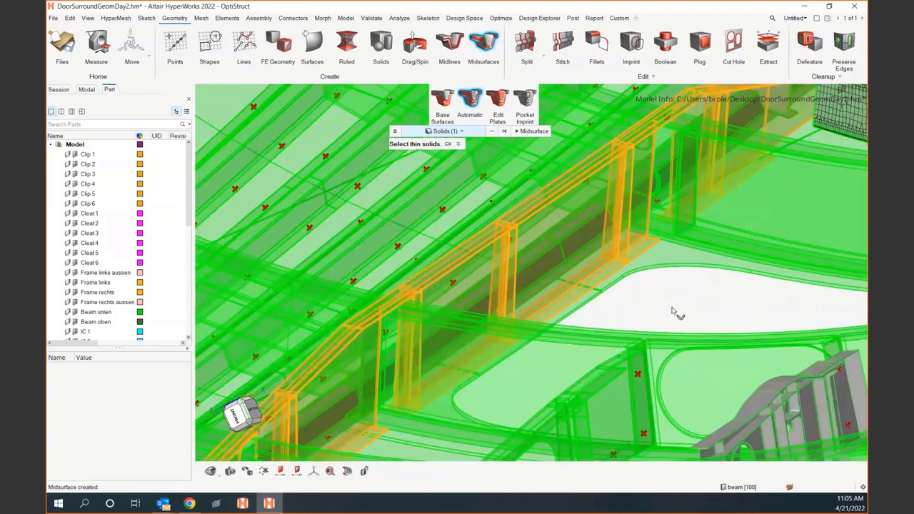
right_click_drag(646, 296, 675, 315)
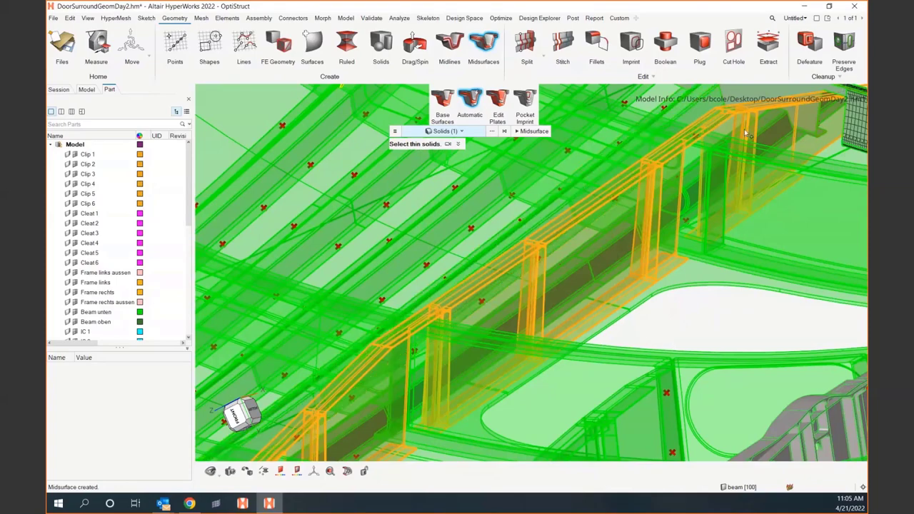
left_click(525, 132)
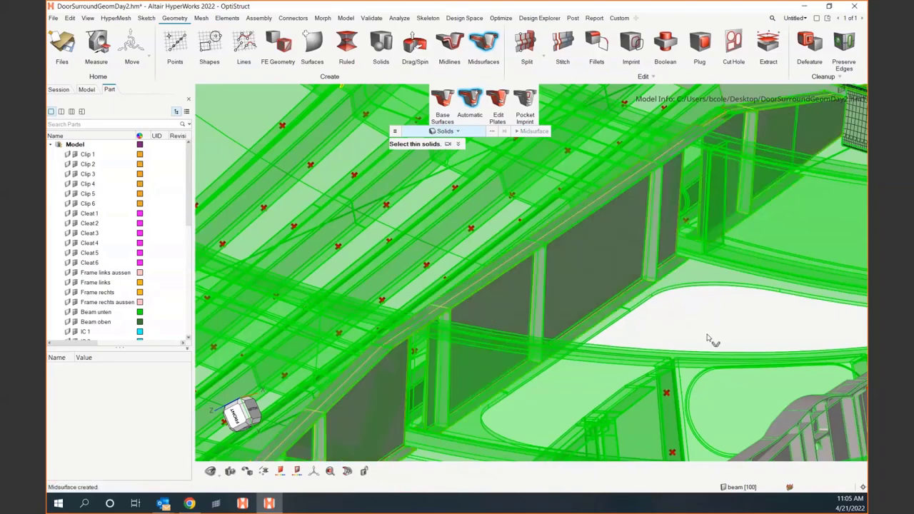
Examine the ribbed beam's new midsurface at its flange bends and at the corners where the vertical stiffeners meet the flange
right_click_drag(706, 334, 712, 238)
scroll(705, 249, "down", 3)
scroll(704, 249, "up", 8)
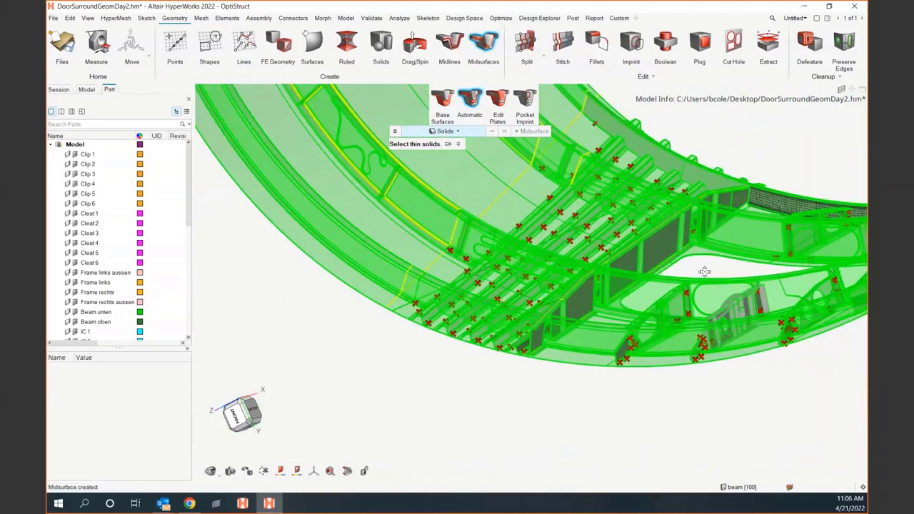
scroll(583, 294, "up", 6)
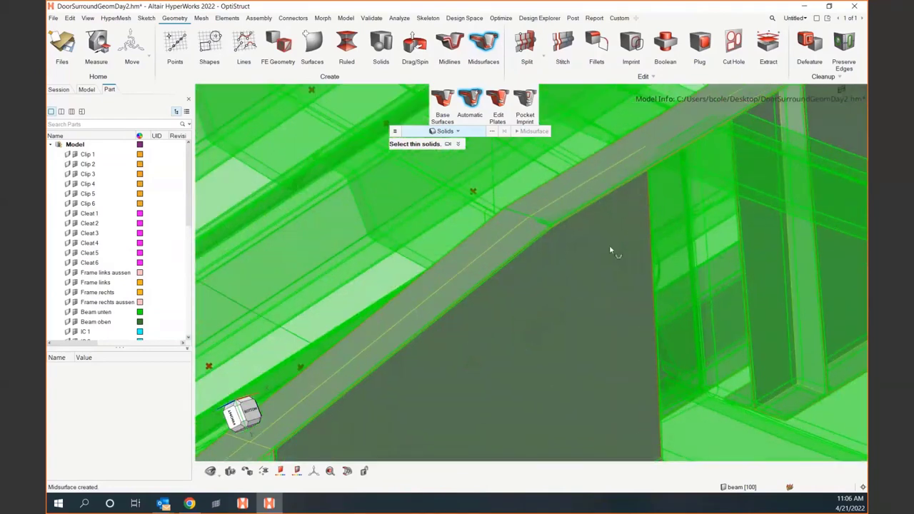
mouse_move(559, 317)
middle_mouse_down()
mouse_move(543, 304)
mouse_move(551, 305)
middle_mouse_up()
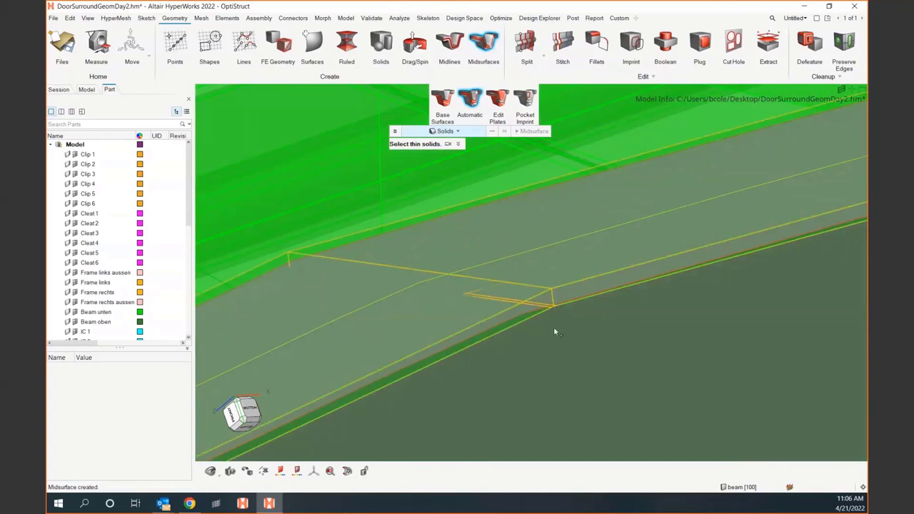
scroll(554, 330, "down", 6)
right_click_drag(722, 285, 260, 390)
scroll(537, 332, "up", 3)
scroll(580, 323, "up", 4)
scroll(628, 310, "down", 5)
right_click_drag(833, 267, 595, 271)
scroll(576, 278, "up", 7)
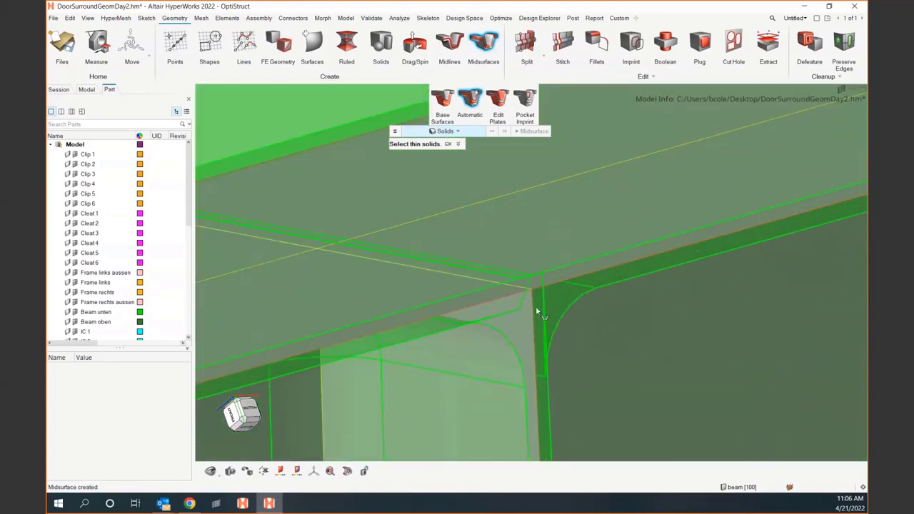
mouse_move(535, 306)
middle_mouse_down()
mouse_move(524, 316)
mouse_move(531, 312)
middle_mouse_up()
scroll(547, 313, "down", 3)
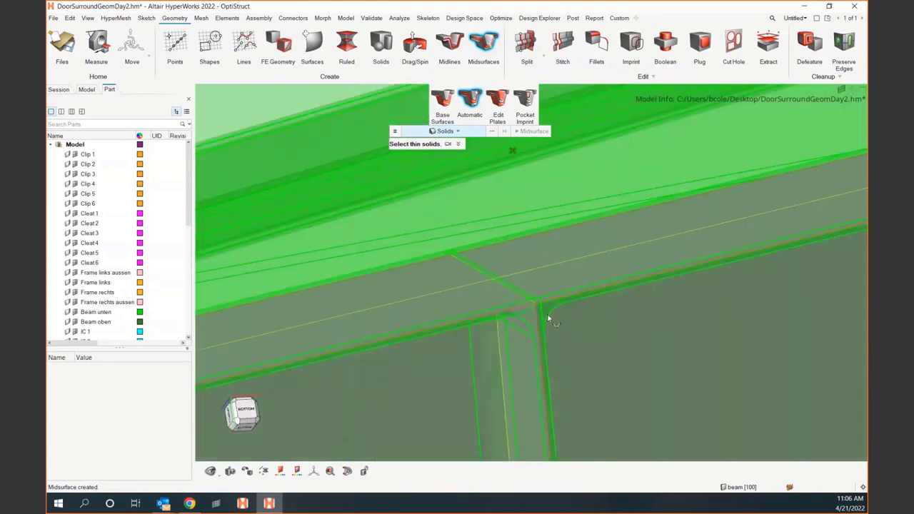
scroll(547, 315, "down", 5)
right_click_drag(564, 311, 377, 304)
mouse_move(417, 284)
middle_mouse_down()
mouse_move(441, 299)
mouse_move(428, 289)
middle_mouse_up()
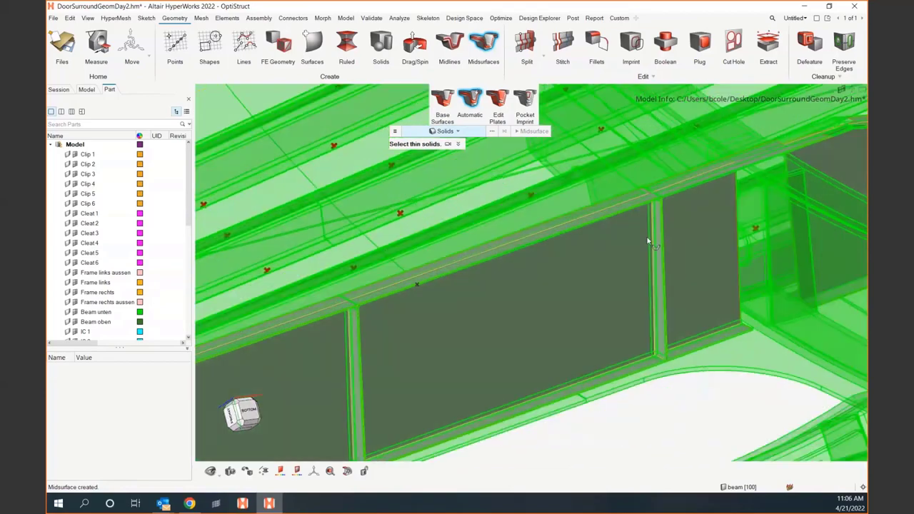
scroll(648, 241, "down", 2)
scroll(569, 269, "up", 5)
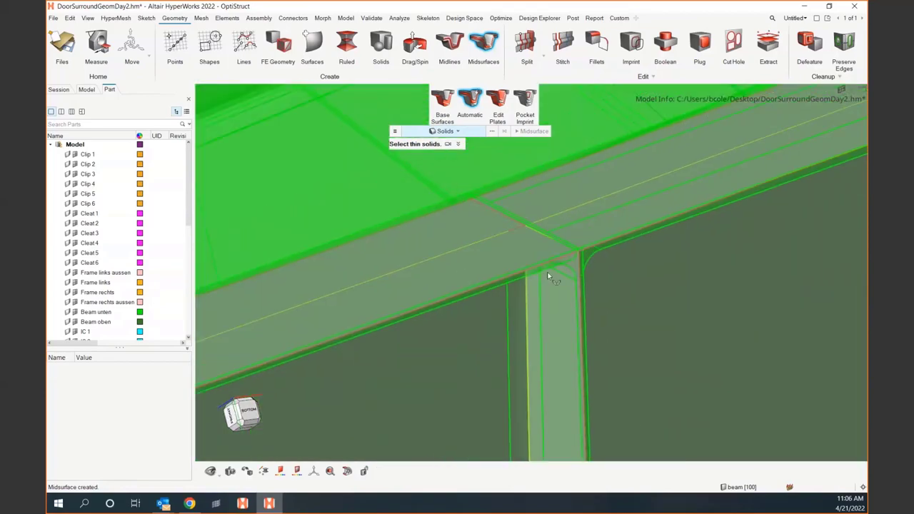
scroll(546, 272, "down", 5)
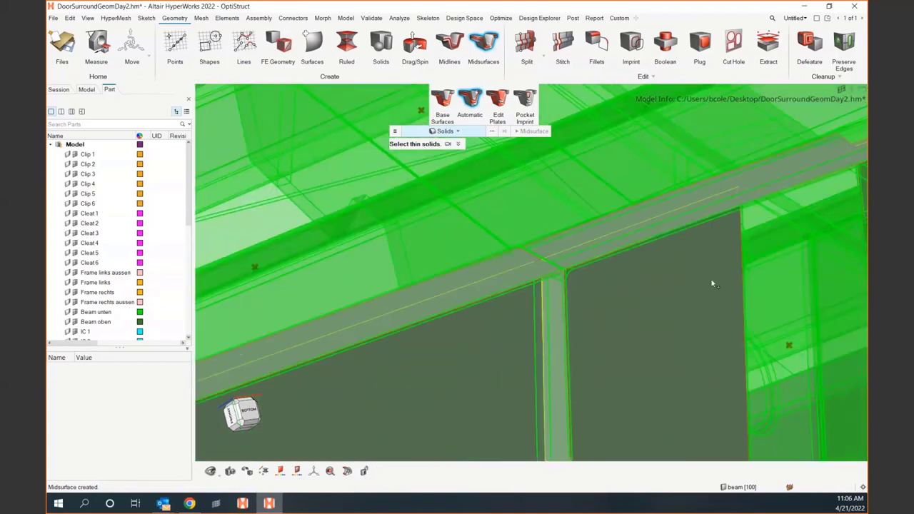
scroll(571, 335, "down", 6)
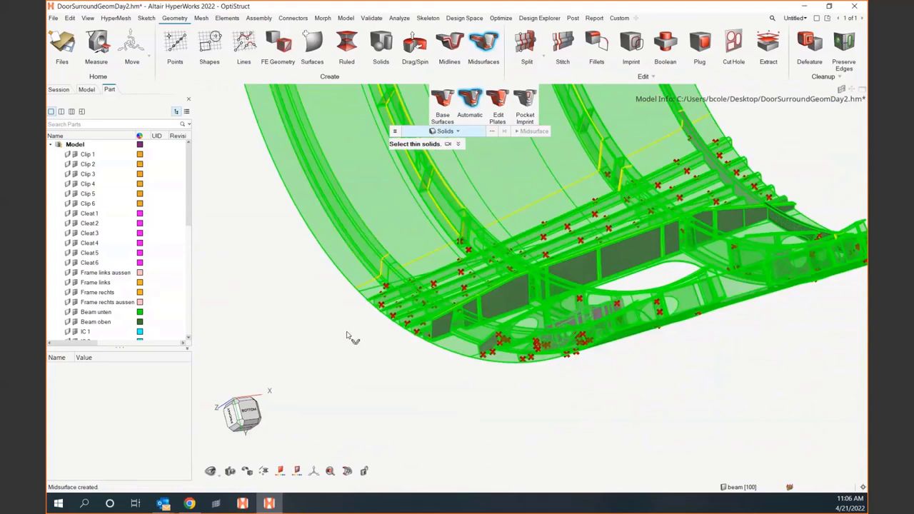
Leave the Automatic midsurface tool and hide all solids of the door surround model
key("Escape")
right_click_drag(369, 343, 374, 347)
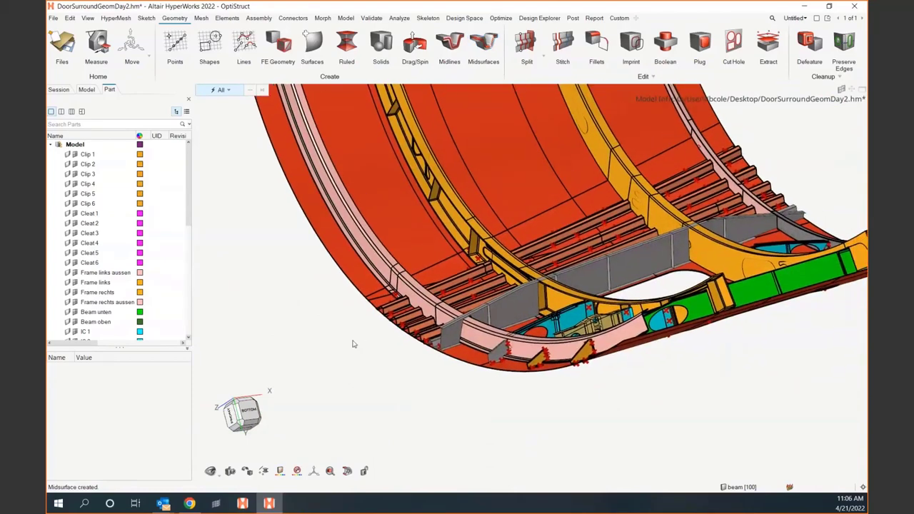
scroll(300, 302, "down", 2)
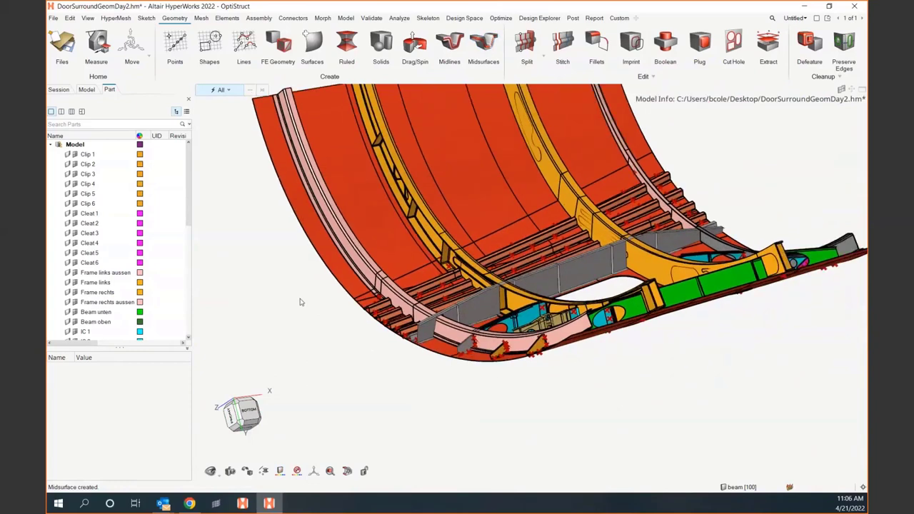
right_click_drag(300, 302, 400, 371)
scroll(310, 351, "down", 2)
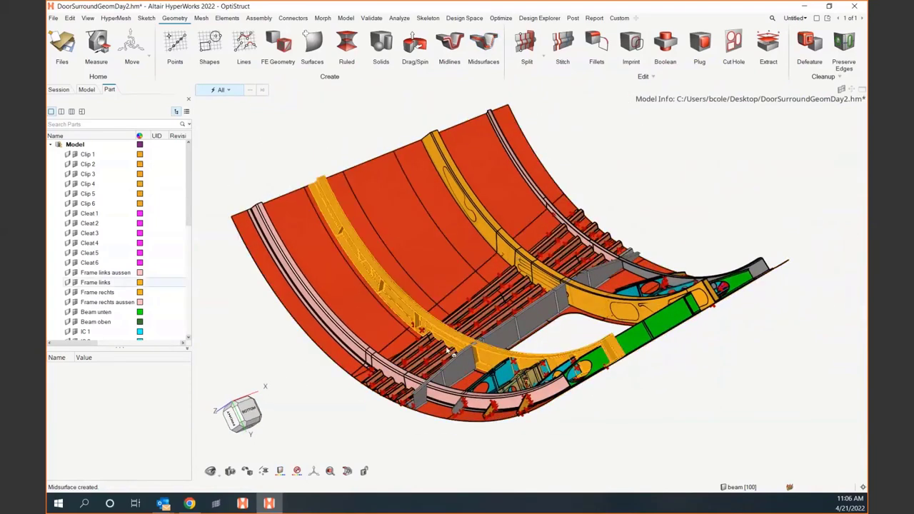
left_click(228, 90)
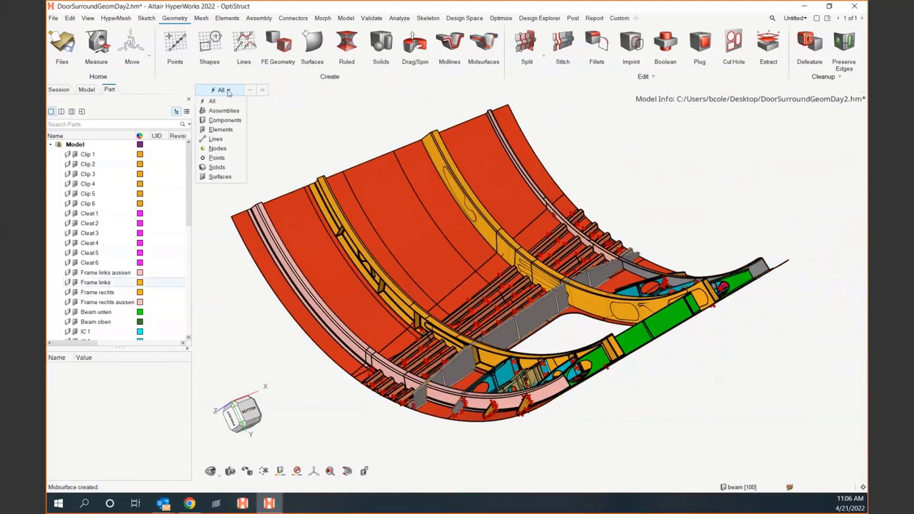
left_click(221, 167)
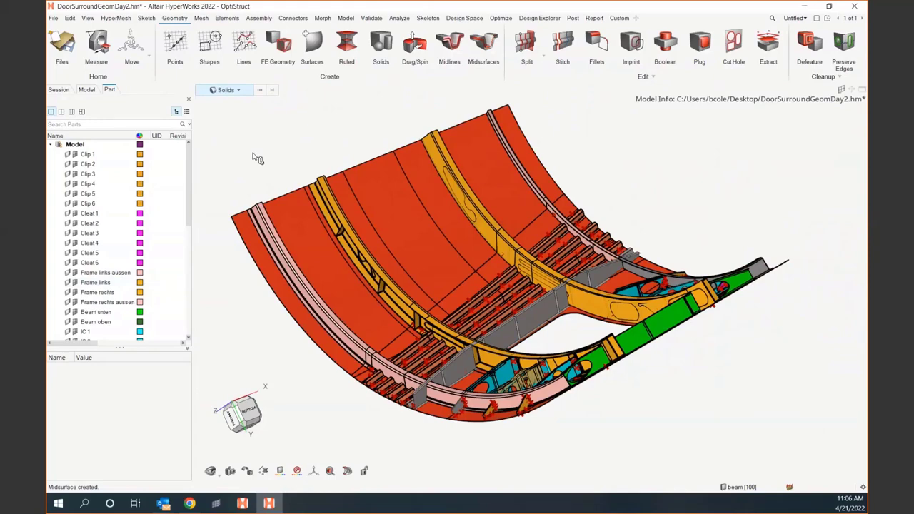
right_click(253, 157)
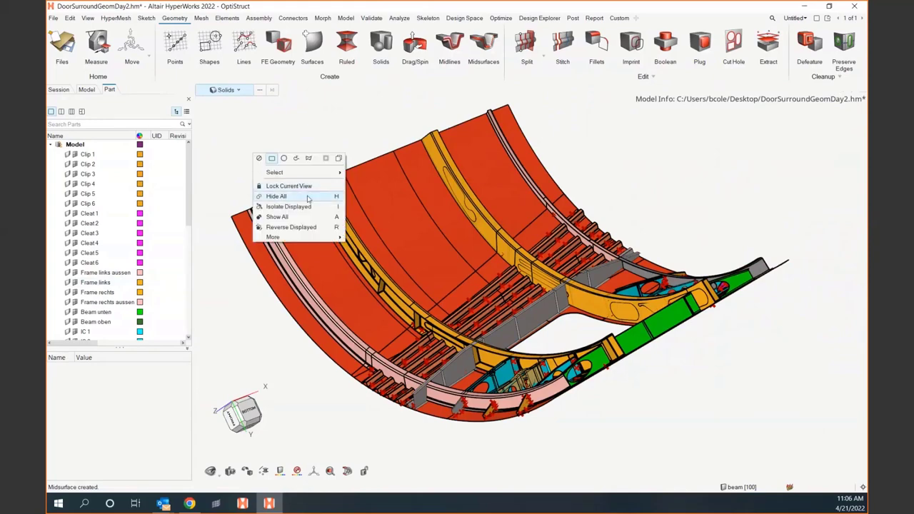
left_click(310, 197)
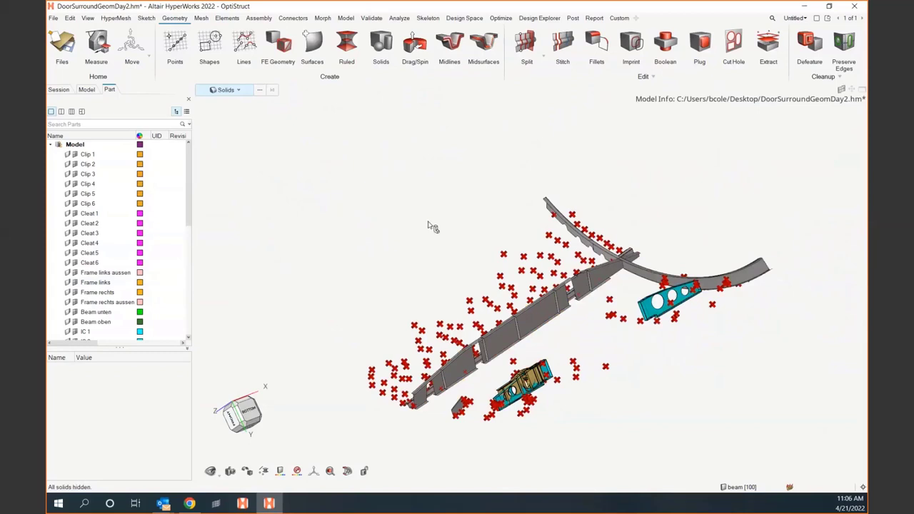
right_click_drag(591, 334, 592, 300)
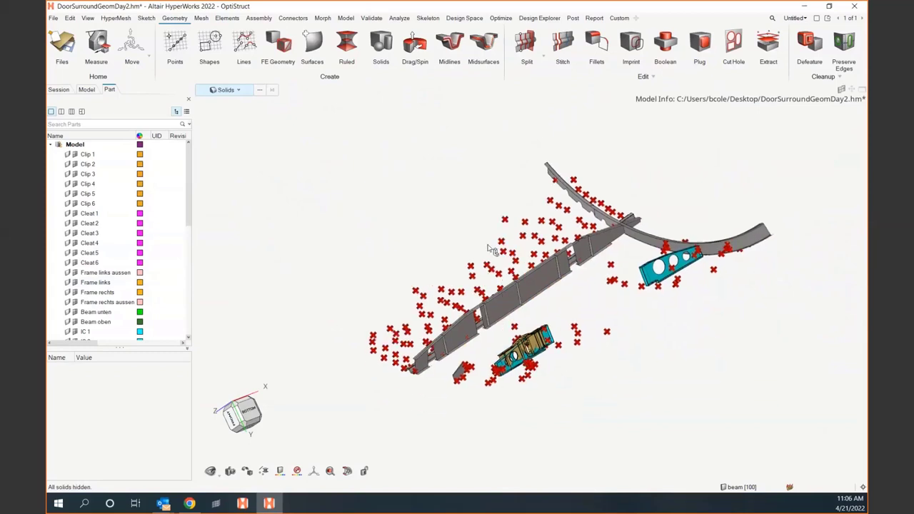
Try isolating the displayed geometry points and undo the isolation
left_click(238, 90)
left_click(228, 174)
right_click(266, 191)
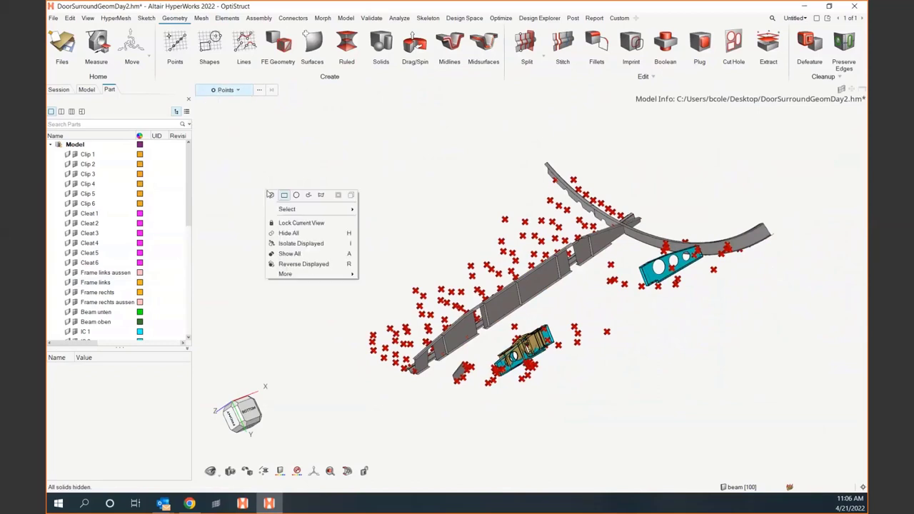
left_click(301, 243)
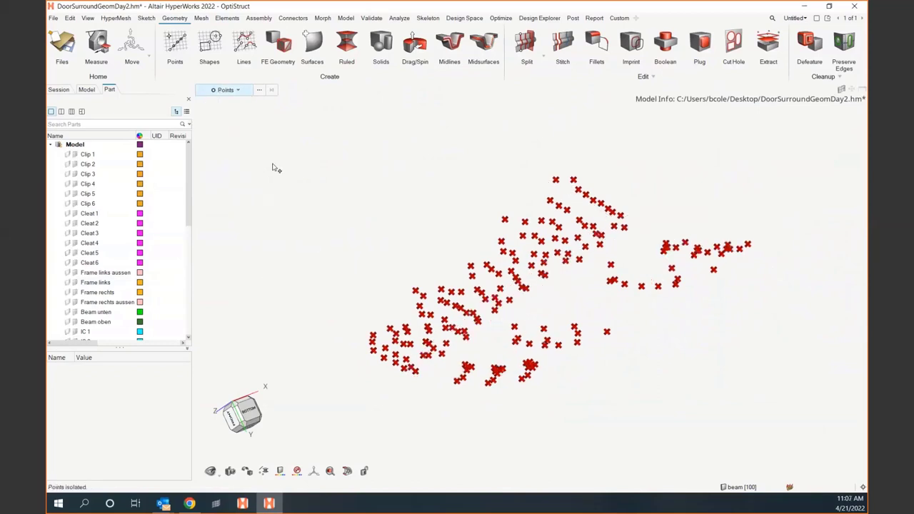
key("ctrl+z")
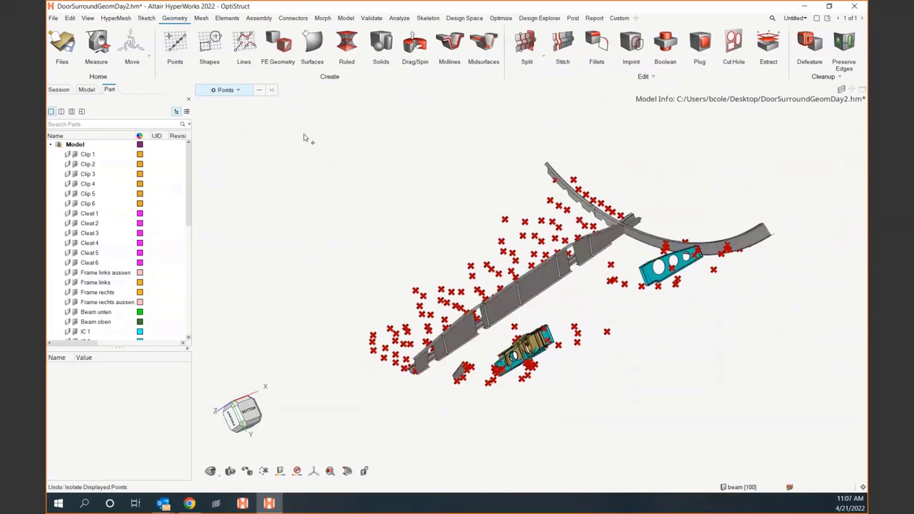
Examine the ribbed beam's midsurface along its web, flanges and stiffeners, up to the notched end near the meshed frame
middle_click_drag(377, 232, 401, 222)
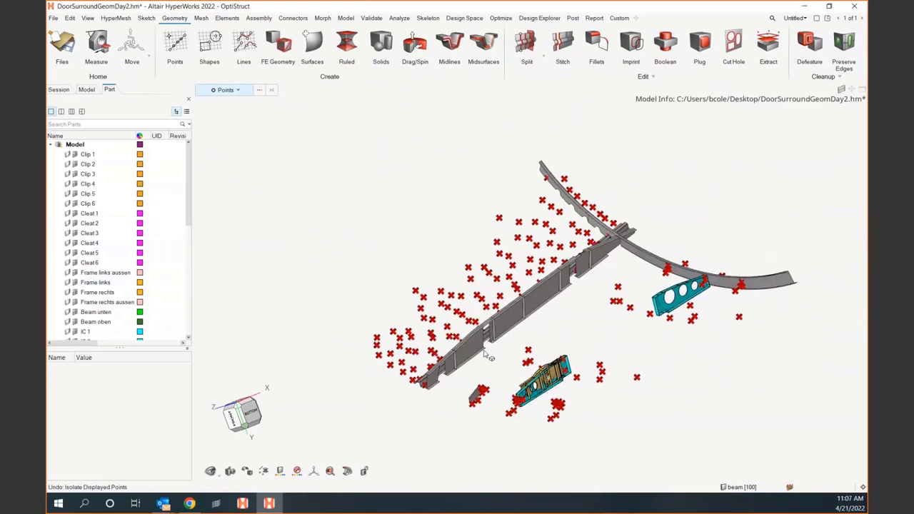
right_click_drag(504, 349, 511, 327)
scroll(508, 321, "up", 5)
middle_click_drag(508, 318, 550, 309)
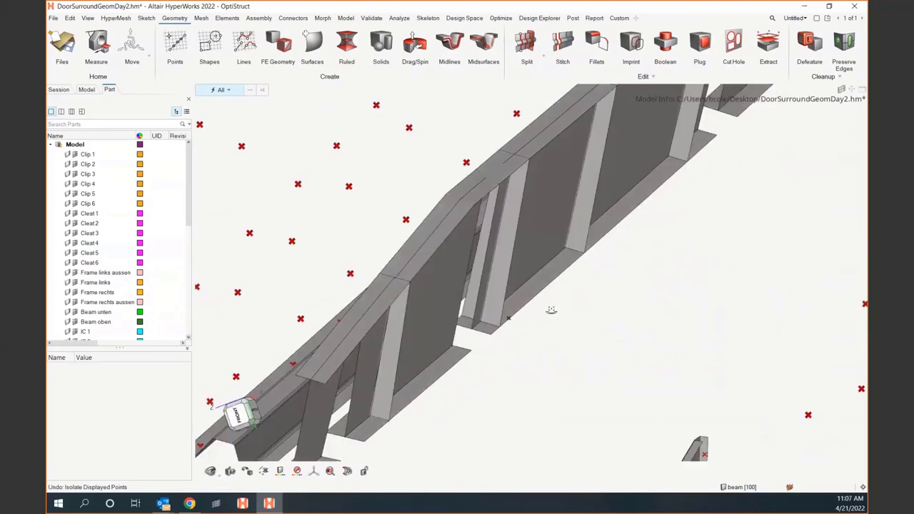
right_click_drag(551, 310, 382, 350)
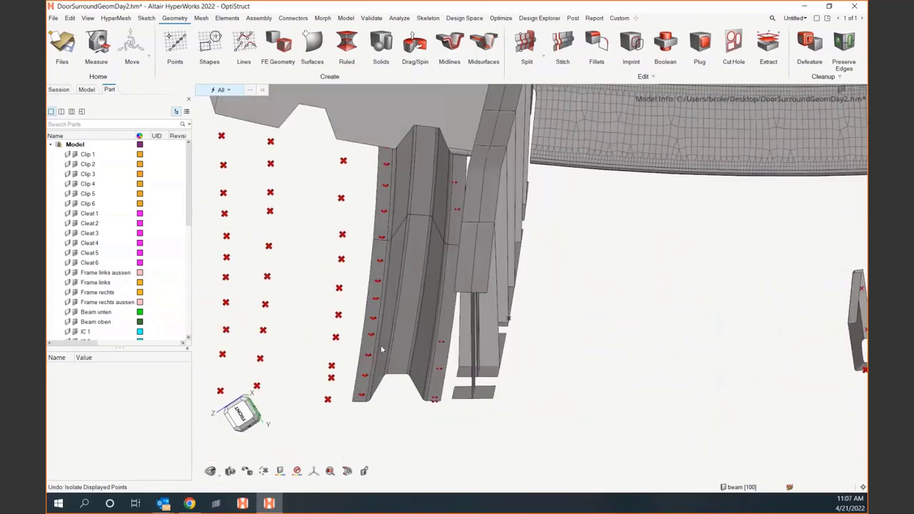
right_click_drag(451, 239, 593, 364)
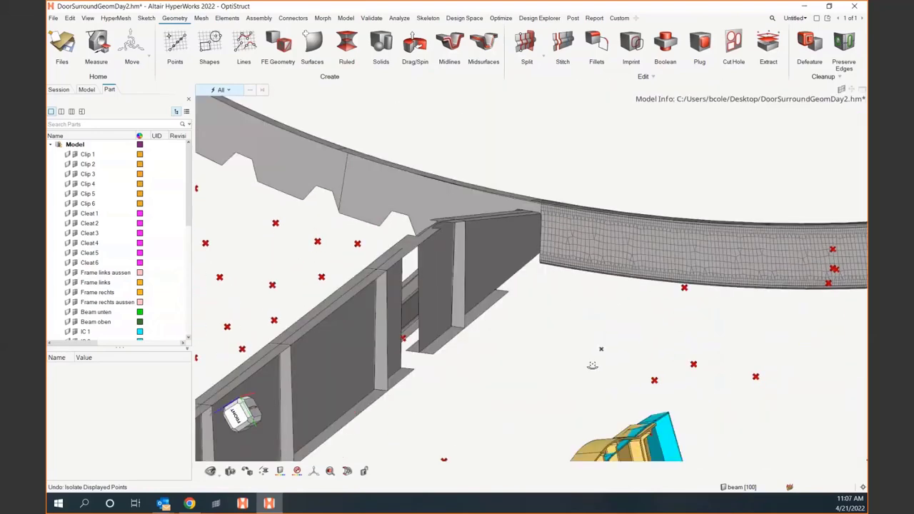
middle_click_drag(593, 365, 575, 360)
scroll(466, 230, "up", 5)
middle_click_drag(503, 242, 524, 268)
scroll(471, 330, "up", 3)
middle_click_drag(479, 320, 514, 325)
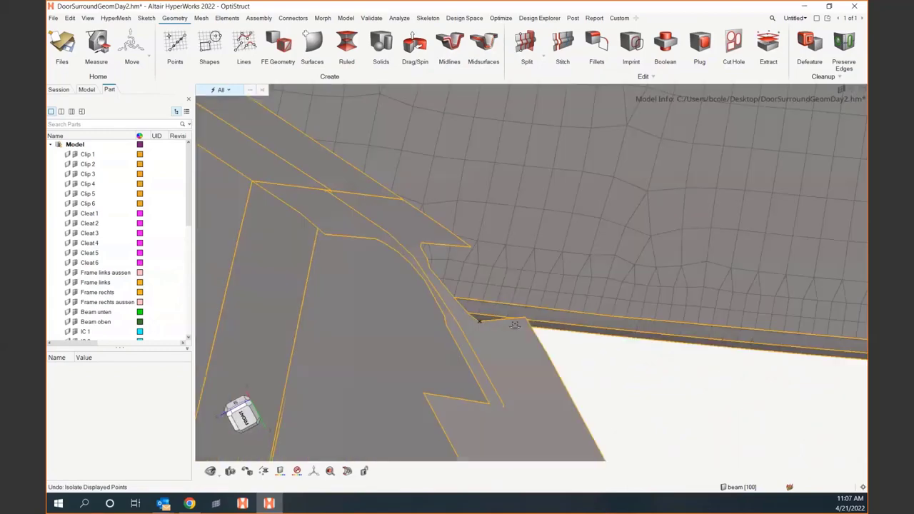
right_click_drag(514, 325, 601, 380)
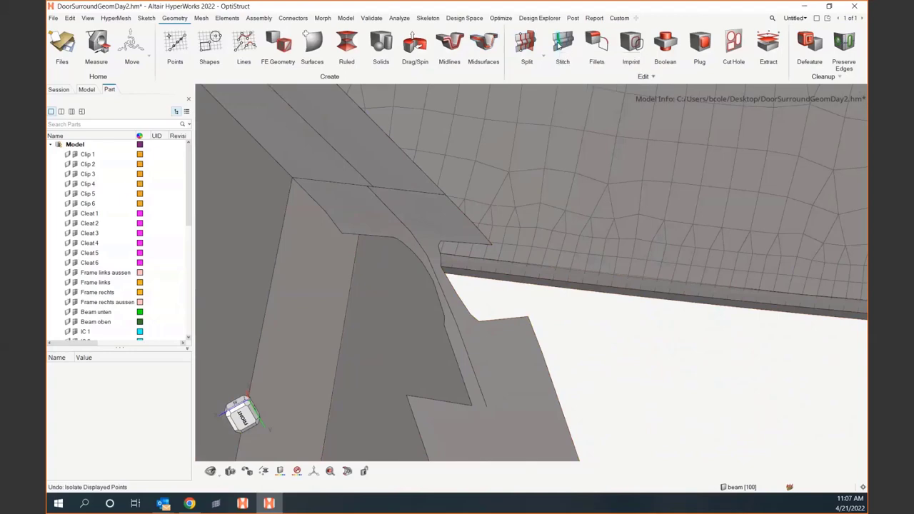
Start the Stitch tool and examine the edge connectivity along the ribbed beam's midsurface web, flanges and stiffeners
left_click(561, 44)
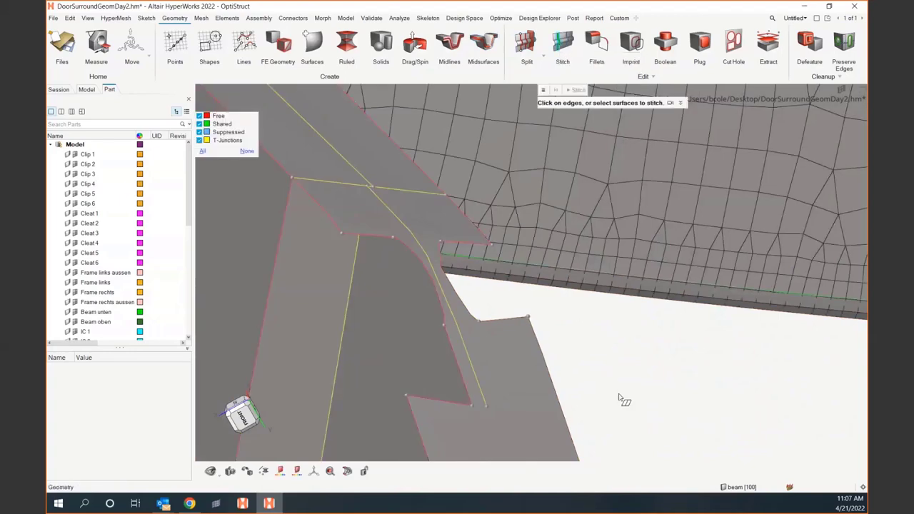
scroll(633, 367, "down", 6)
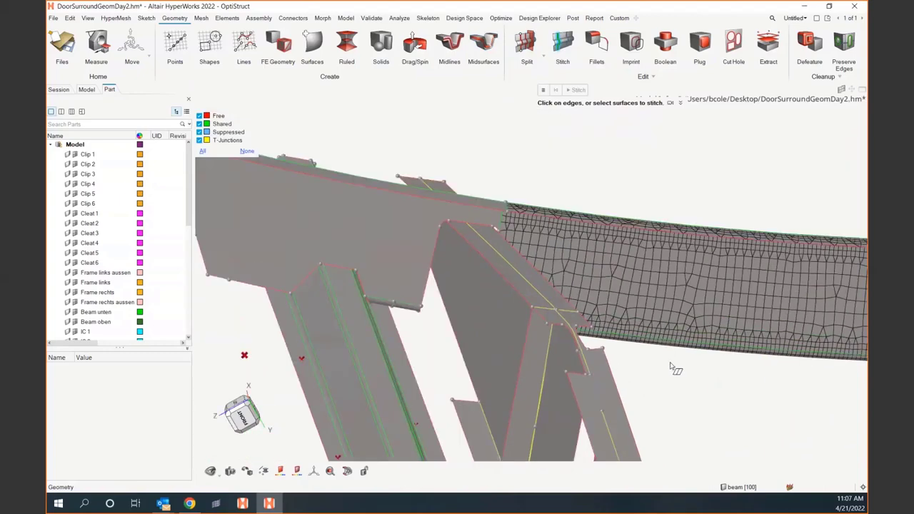
right_click_drag(673, 365, 660, 344)
middle_click_drag(660, 344, 595, 302)
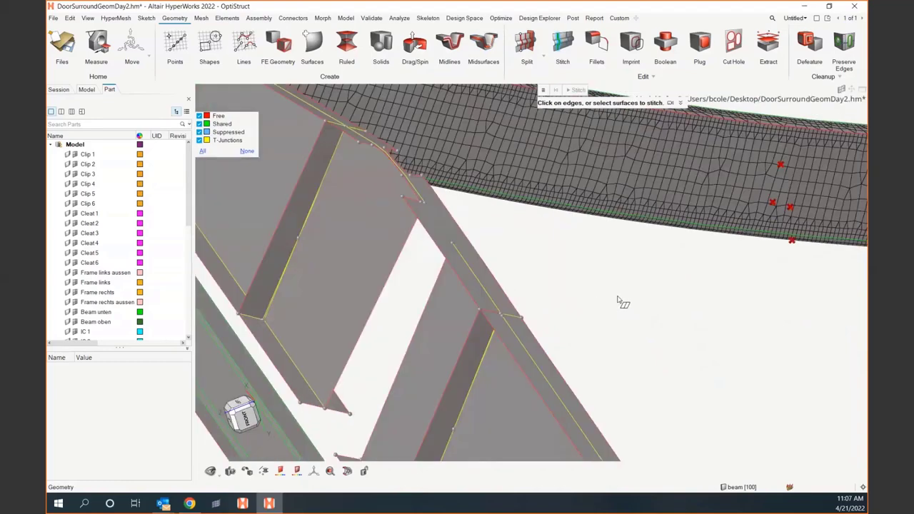
middle_click_drag(622, 312, 588, 290)
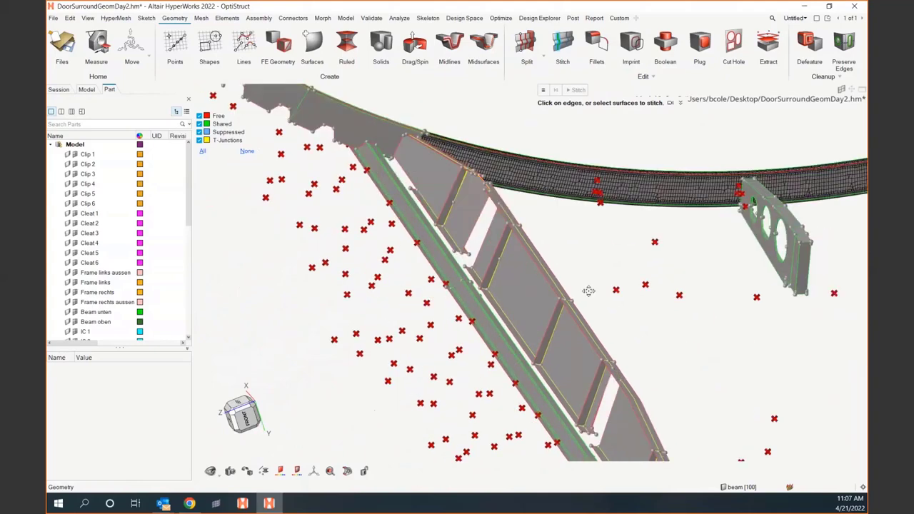
right_click_drag(588, 292, 579, 283)
right_click_drag(627, 333, 637, 346)
right_click_drag(604, 290, 634, 335)
scroll(550, 288, "up", 4)
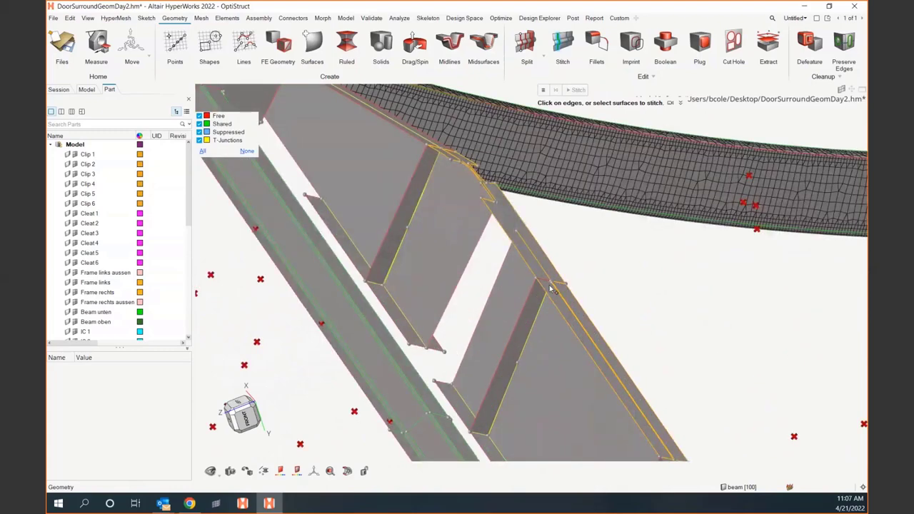
Stitch the ribbed beam's flange, stiffener and adjoining web surfaces together at the disconnected stiffener junction
scroll(550, 289, "up", 5)
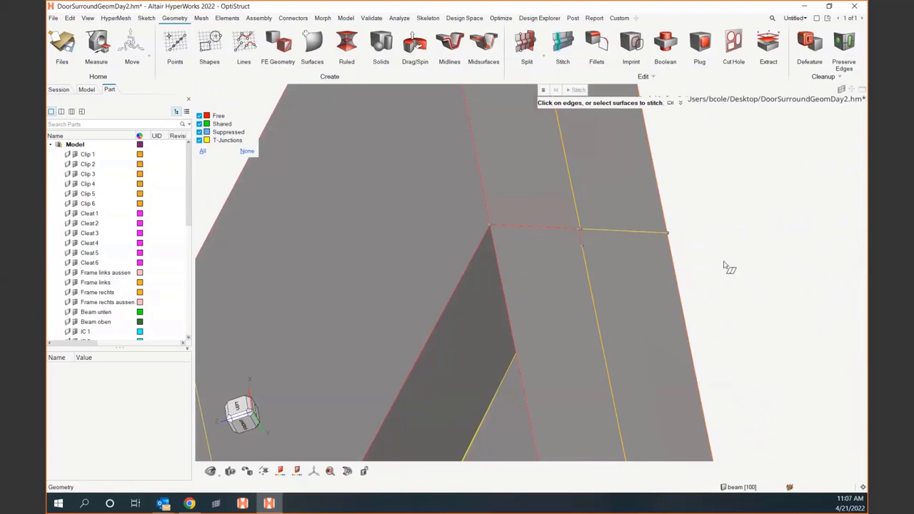
right_click_drag(727, 263, 650, 291)
scroll(651, 285, "down", 1)
middle_click_drag(655, 287, 610, 333)
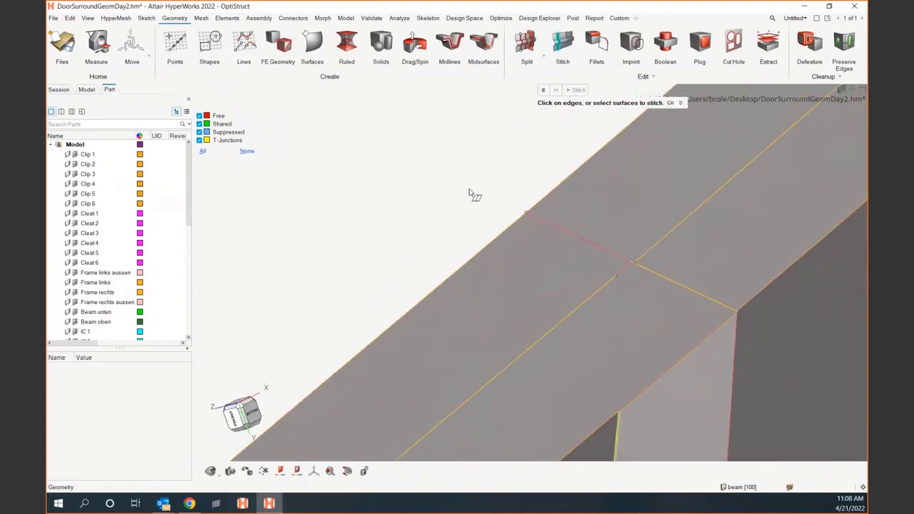
middle_click_drag(474, 193, 489, 250)
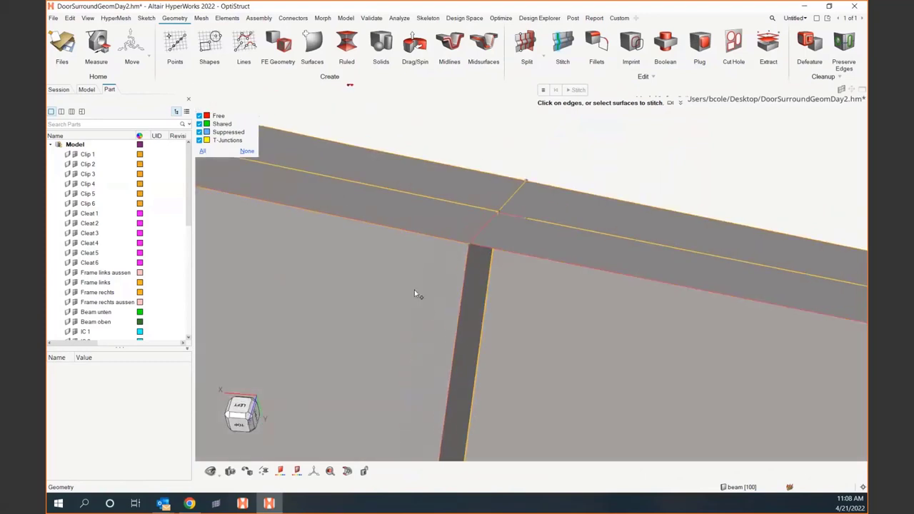
left_click(499, 237)
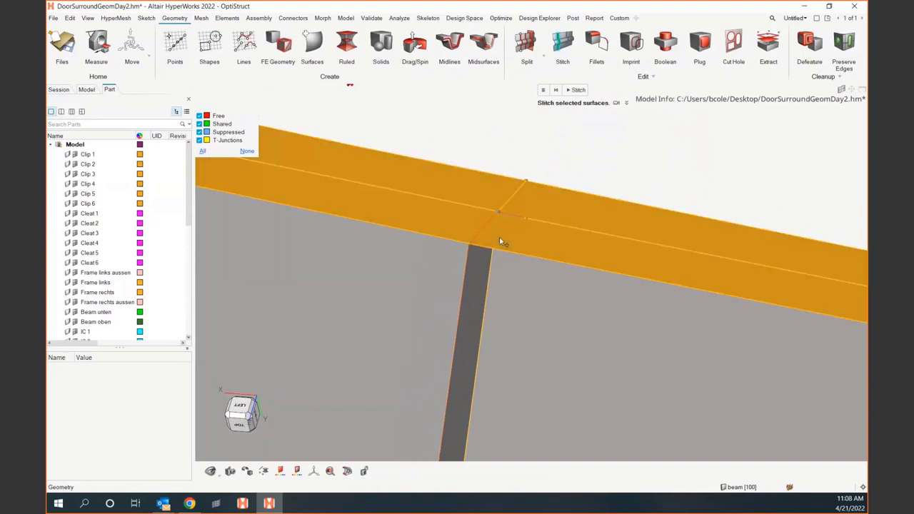
left_click(477, 294)
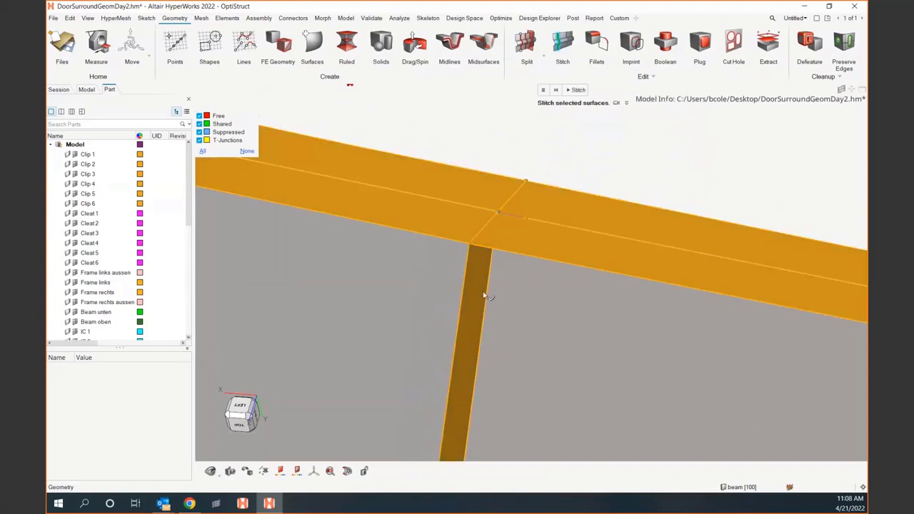
scroll(483, 291, "down", 5)
right_click_drag(531, 242, 548, 242)
scroll(548, 242, "down", 2)
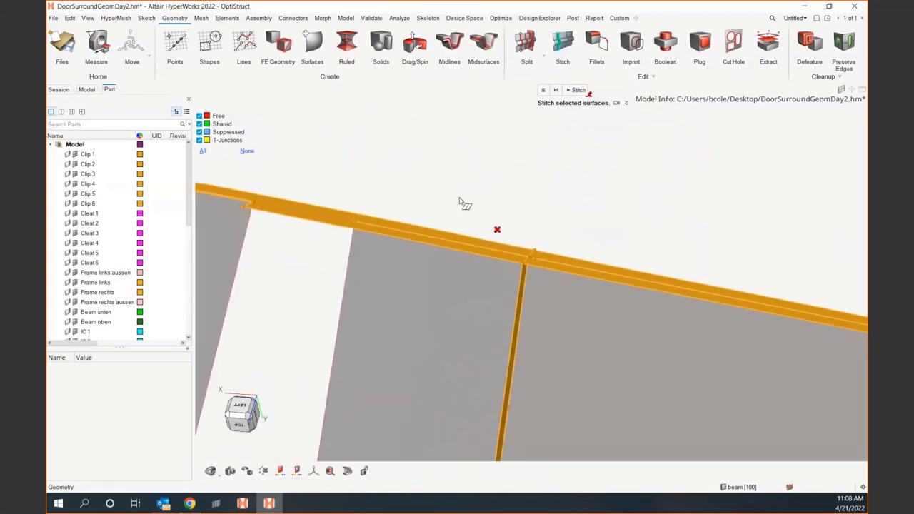
left_click_drag(457, 207, 588, 345)
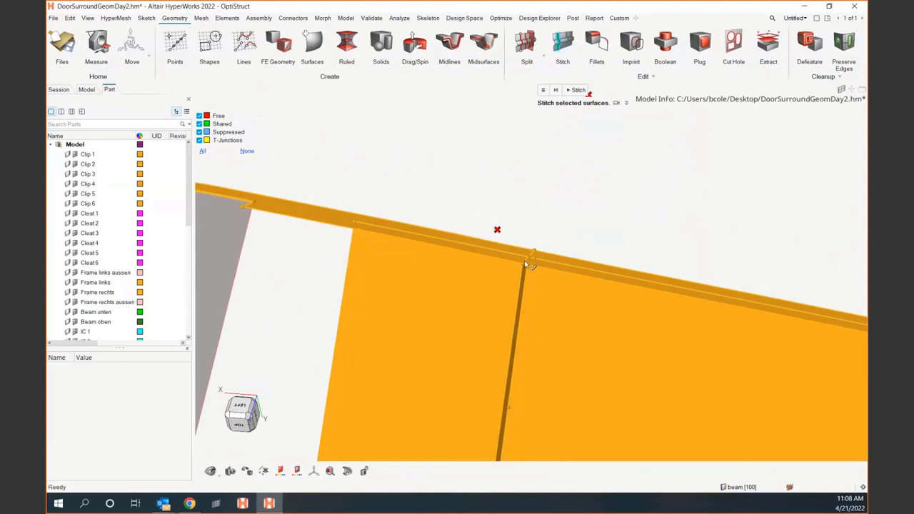
left_click(576, 90)
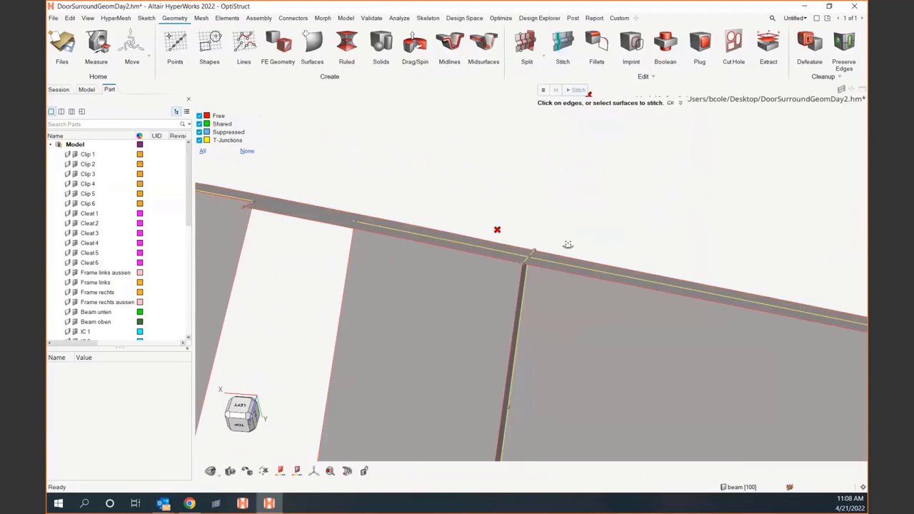
Merge the end vertex of one web edge onto the opposite web edge's end vertex at the stitched stiffener junction
middle_click_drag(567, 245, 520, 264)
scroll(528, 261, "up", 4)
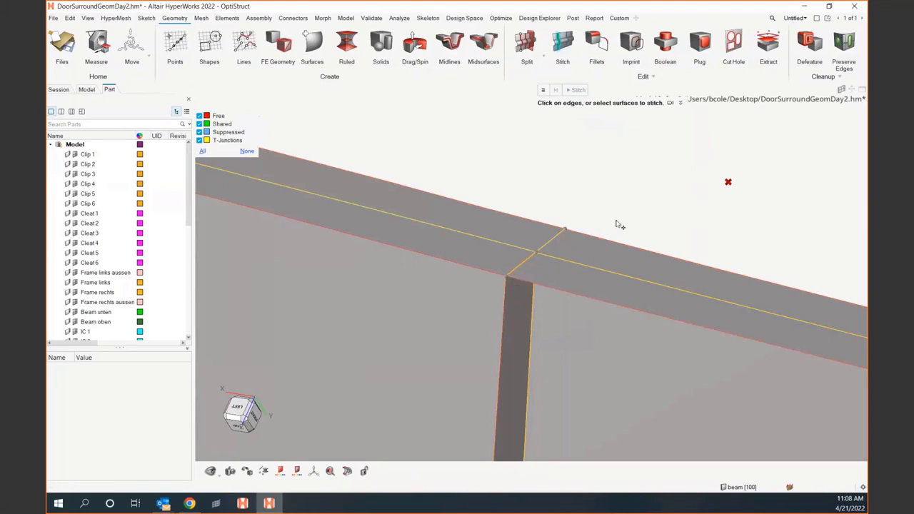
left_click_drag(618, 224, 637, 224, "ctrl")
scroll(573, 246, "up", 10)
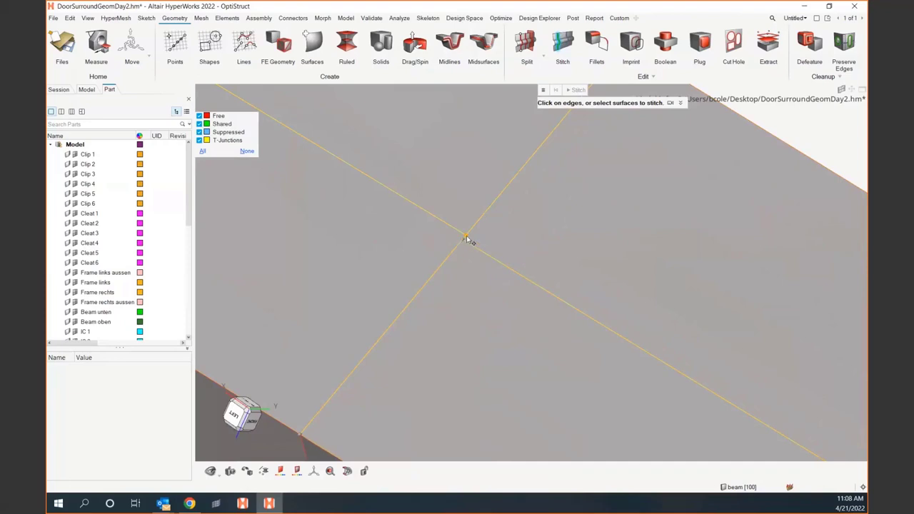
scroll(467, 239, "up", 3)
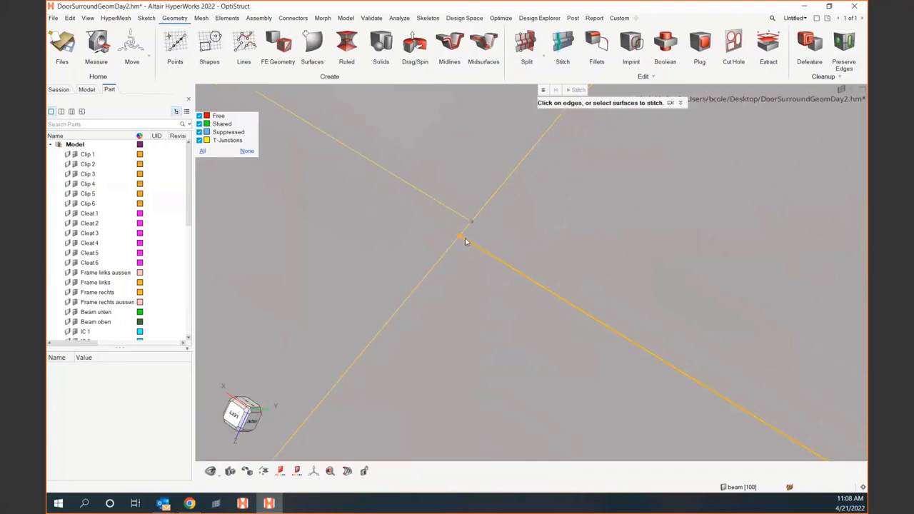
left_click_drag(462, 239, 472, 225)
scroll(475, 228, "down", 2)
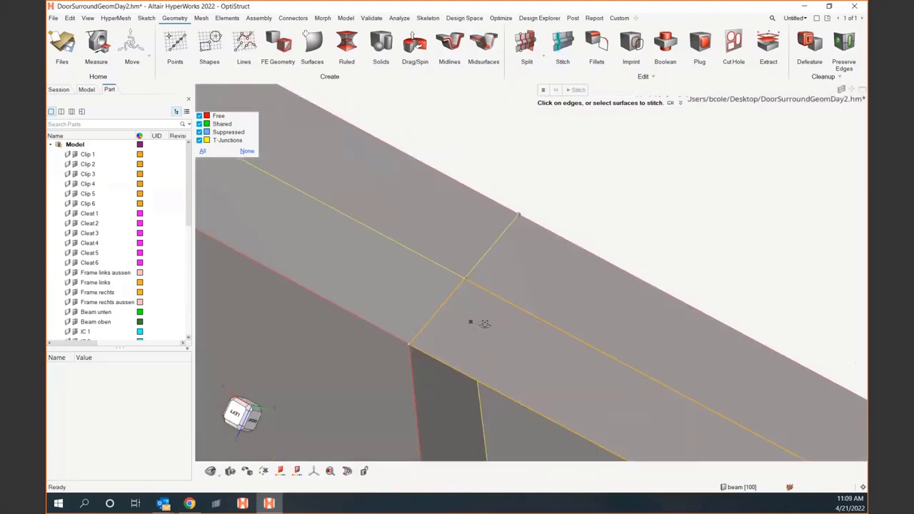
mouse_move(484, 324)
middle_mouse_down()
mouse_move(496, 316)
mouse_move(488, 311)
middle_mouse_up()
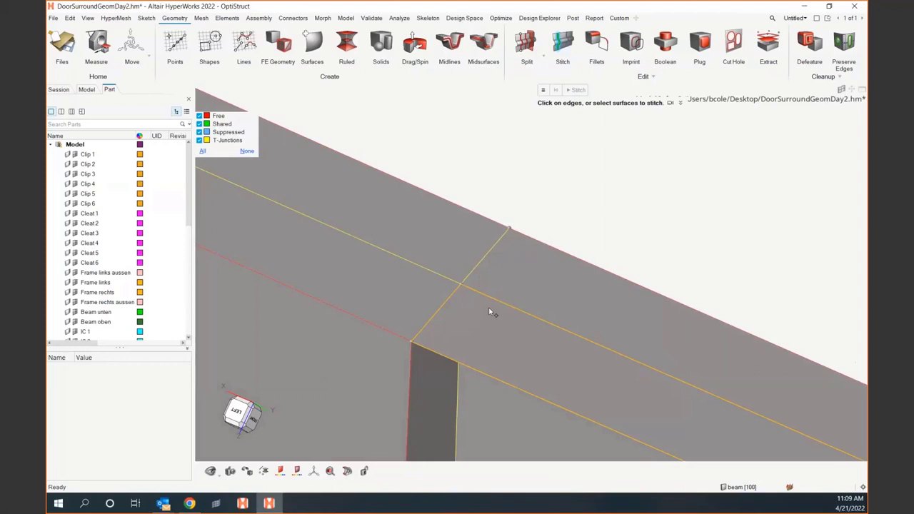
Stitch the short offset between the two web edge ends at the stiffener junction beside the notched flange bend
scroll(489, 312, "down", 8)
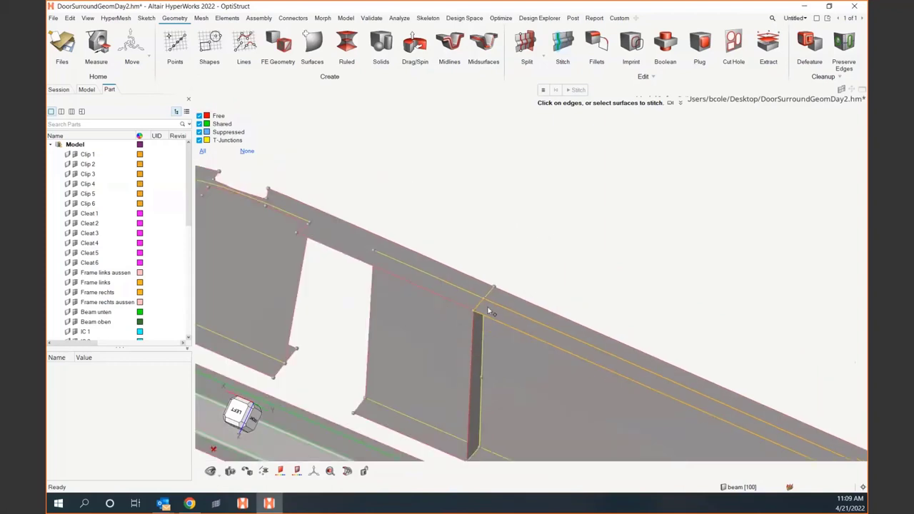
scroll(436, 343, "up", 10)
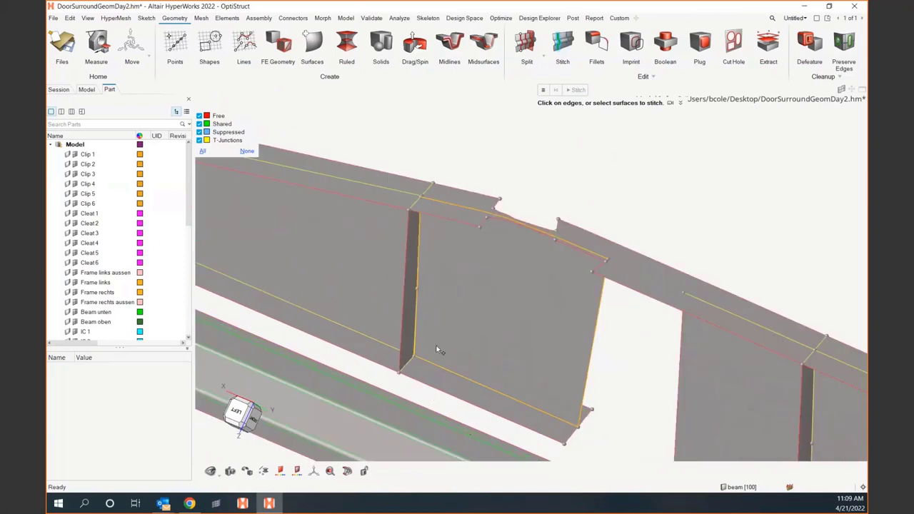
scroll(419, 363, "up", 4)
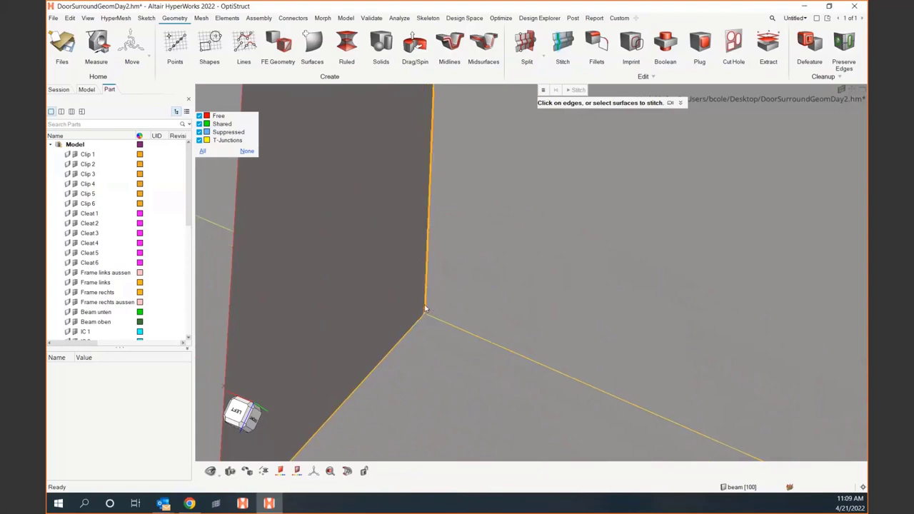
scroll(418, 349, "down", 3)
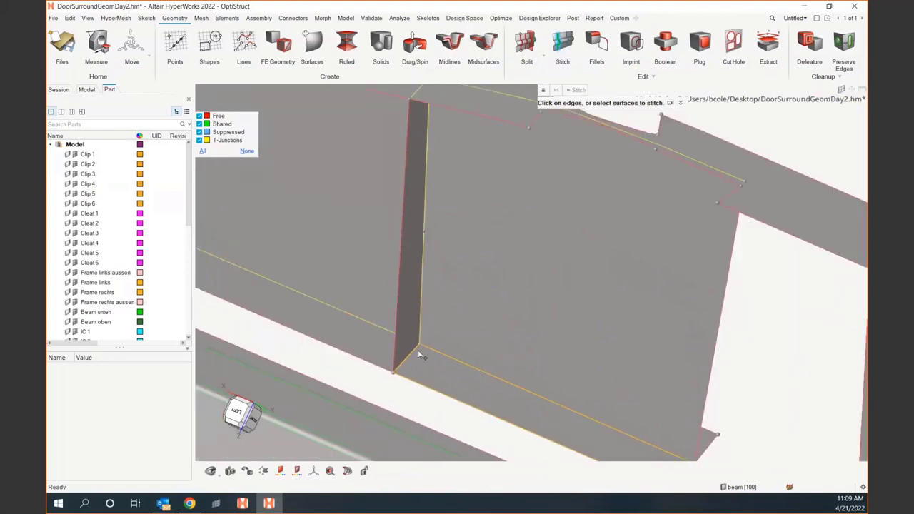
scroll(435, 235, "up", 2)
scroll(489, 338, "down", 4)
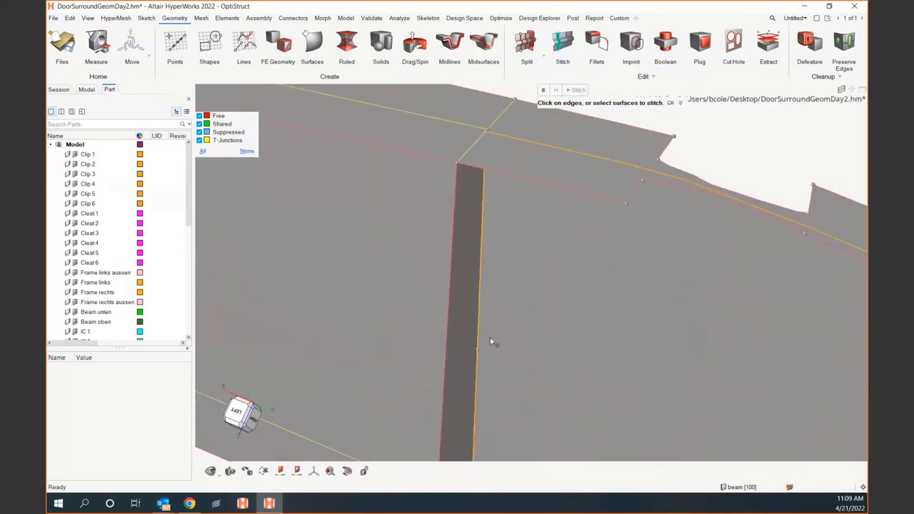
scroll(493, 228, "up", 4)
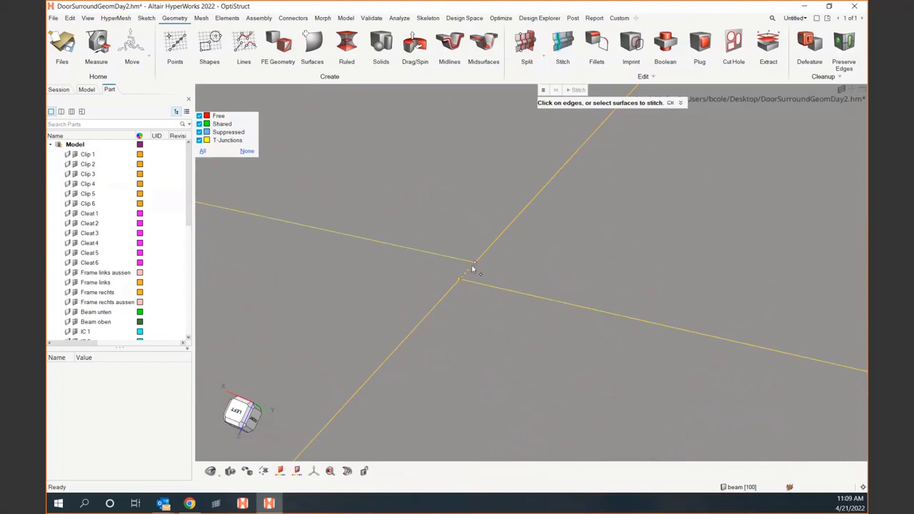
left_click(472, 268)
Examine the remaining stiffener junctions and web cutouts along the ribbed beam for mismatched edges, ending at the notched flange bend
scroll(471, 268, "down", 6)
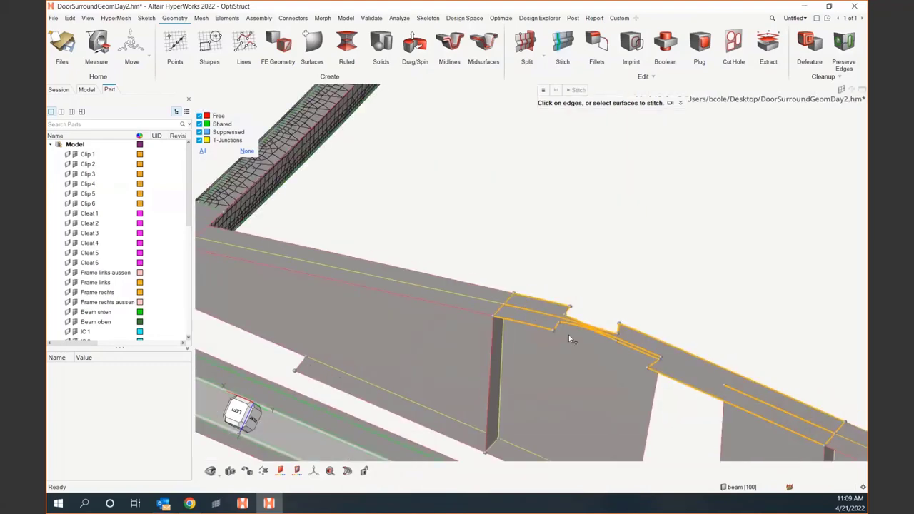
right_click_drag(482, 240, 467, 244)
middle_click_drag(467, 244, 476, 268)
scroll(527, 317, "down", 3)
right_click_drag(820, 445, 449, 298)
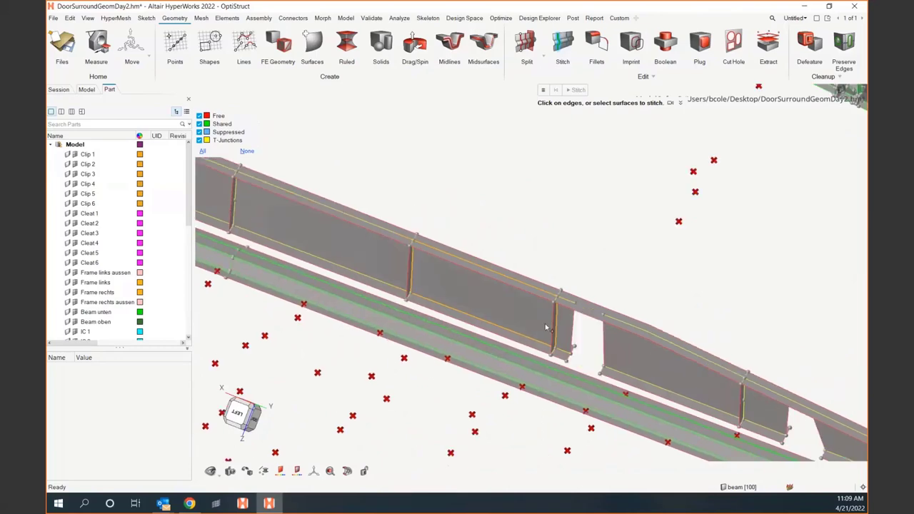
scroll(591, 317, "up", 5)
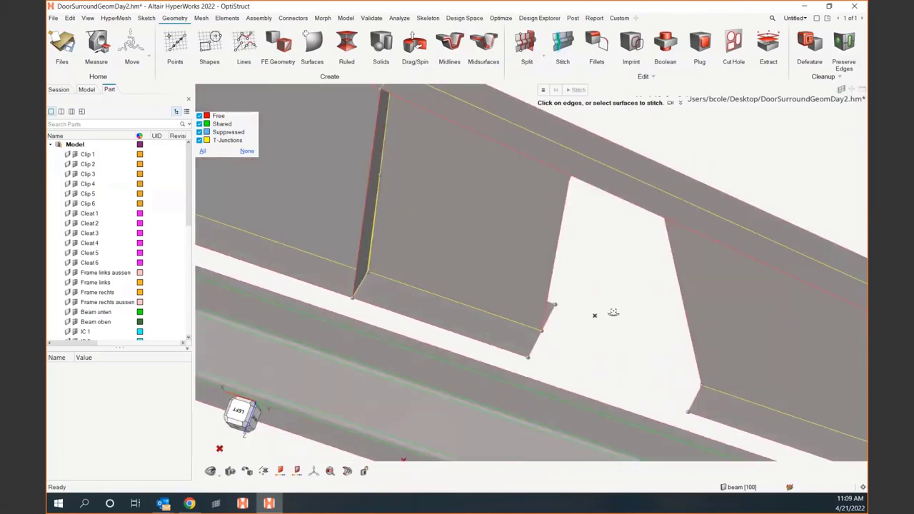
scroll(359, 321, "up", 3)
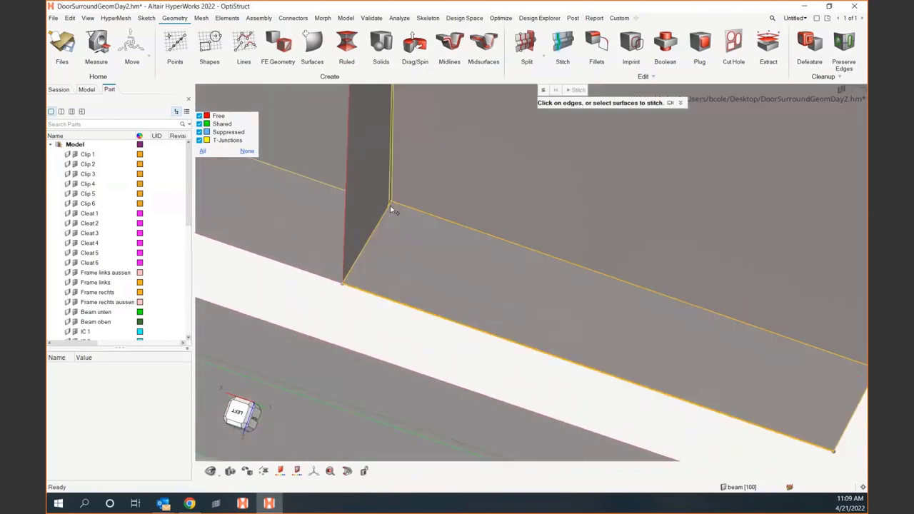
scroll(371, 242, "down", 5)
right_click_drag(335, 253, 459, 302)
right_click_drag(300, 247, 466, 303)
scroll(467, 305, "up", 4)
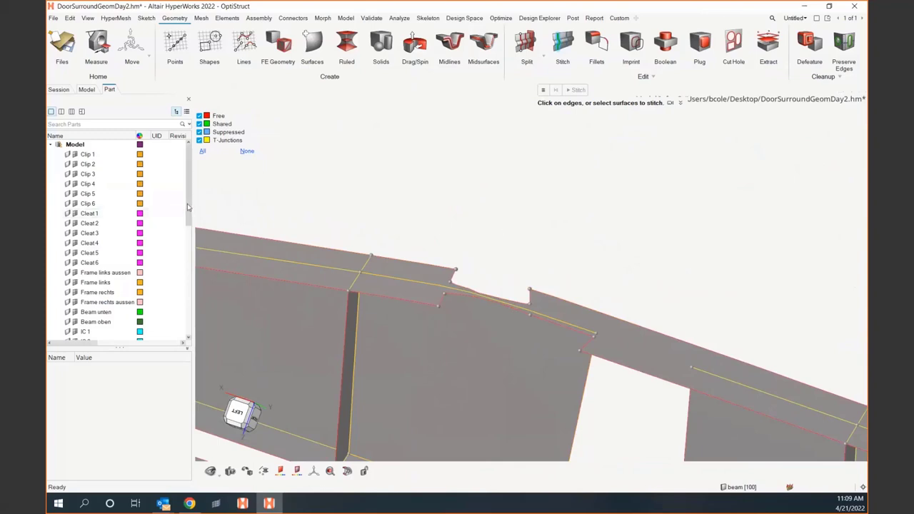
Show the Beam oben part and compare its solid with the midsurface around the notched flange bend
scroll(188, 207, "down", 4)
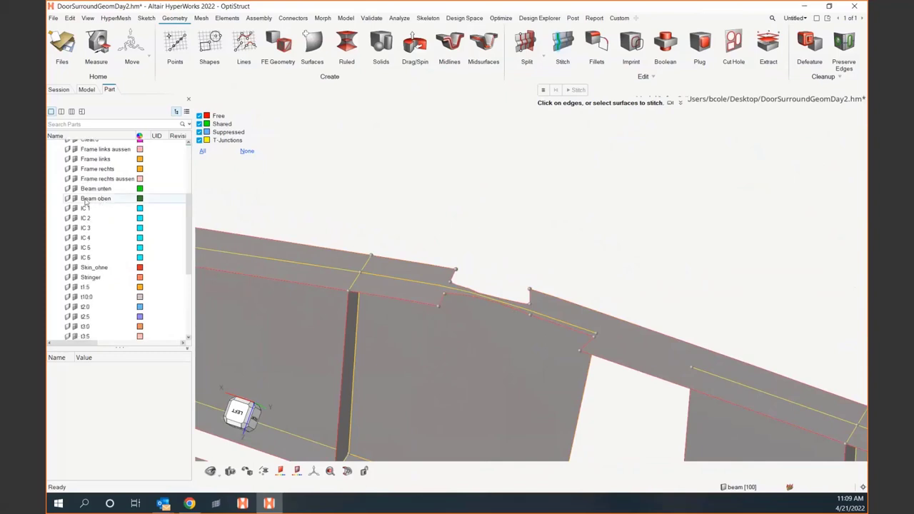
right_click(100, 200)
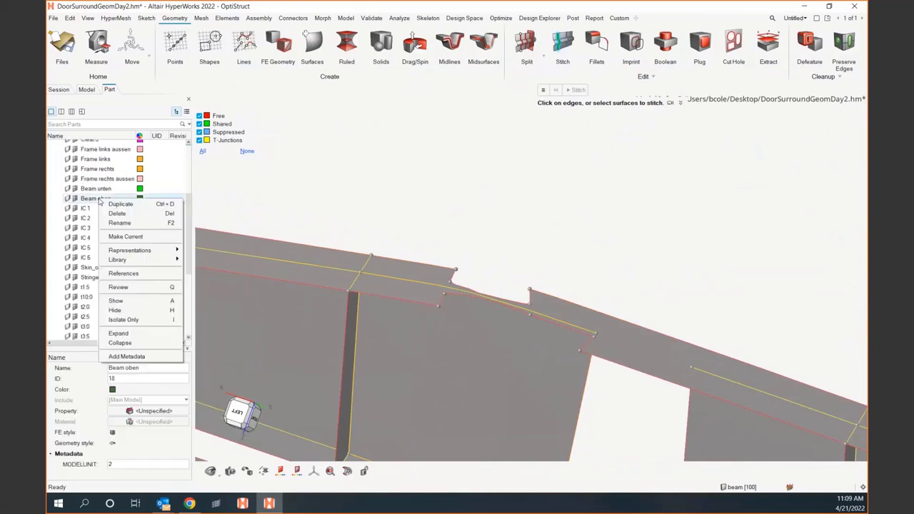
left_click(116, 300)
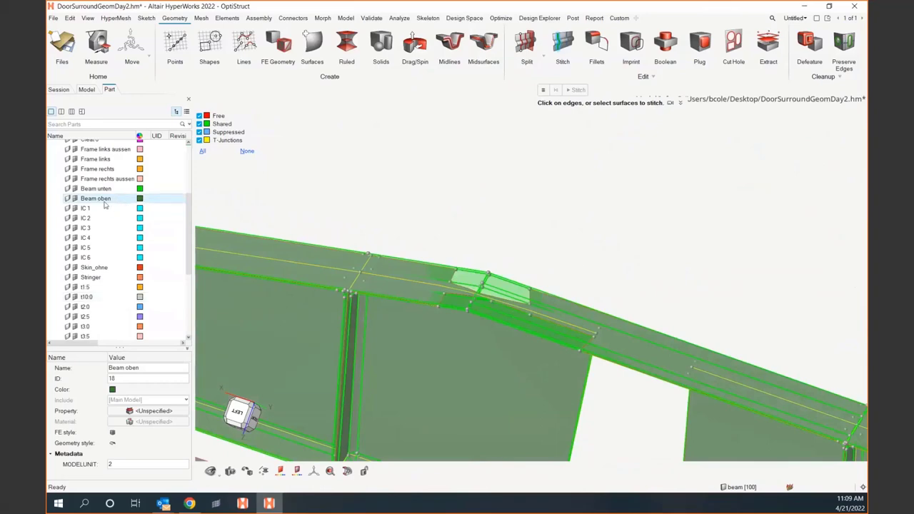
right_click_drag(586, 265, 606, 212)
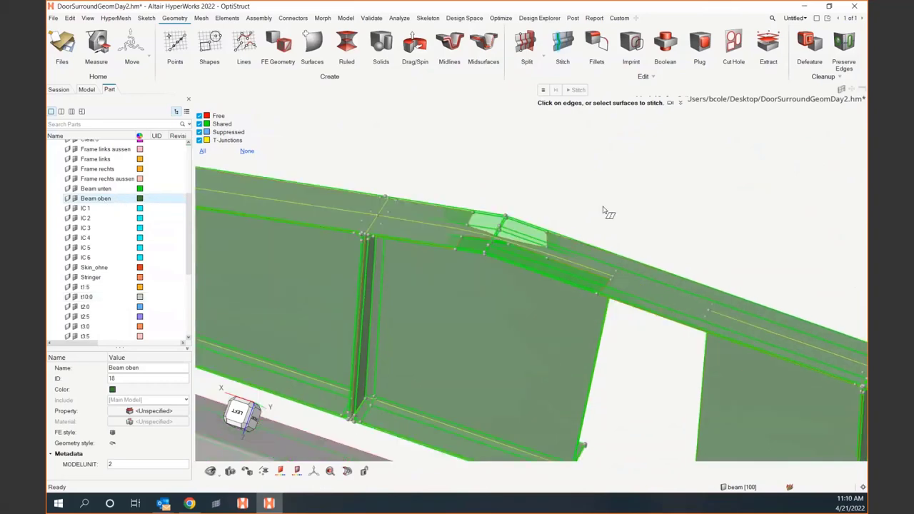
scroll(606, 211, "down", 3)
middle_click_drag(596, 250, 605, 270)
scroll(605, 269, "up", 10)
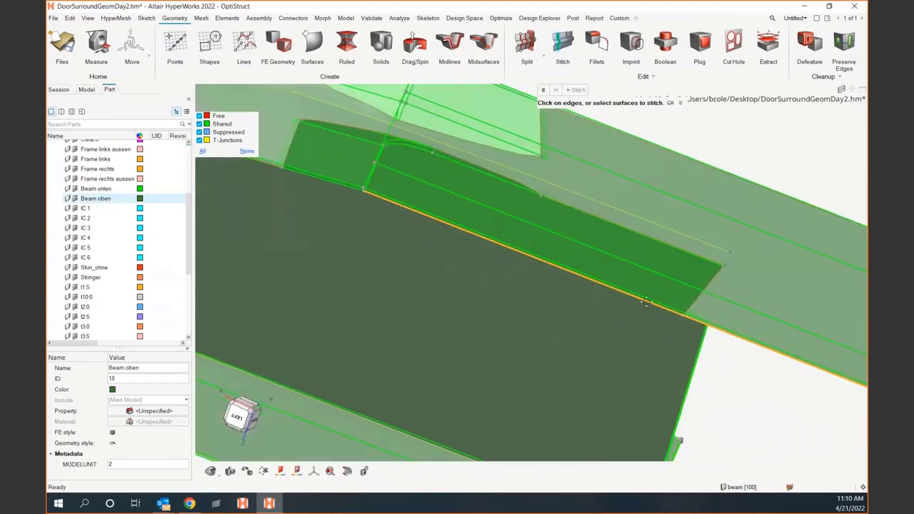
right_click_drag(624, 293, 655, 307)
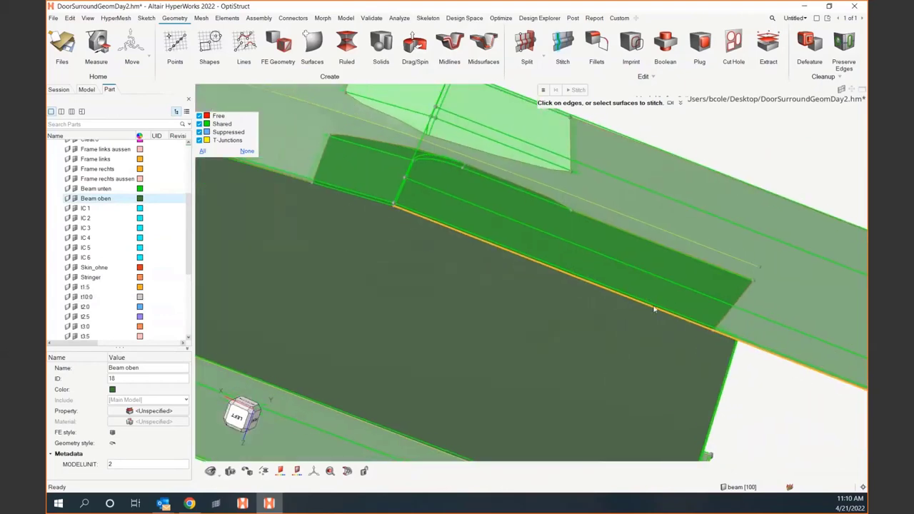
Examine the notched flange bend from several angles, with and without edge connectivity shown, comparing the midsurface with the Beam oben solid
middle_click_drag(624, 276, 611, 300)
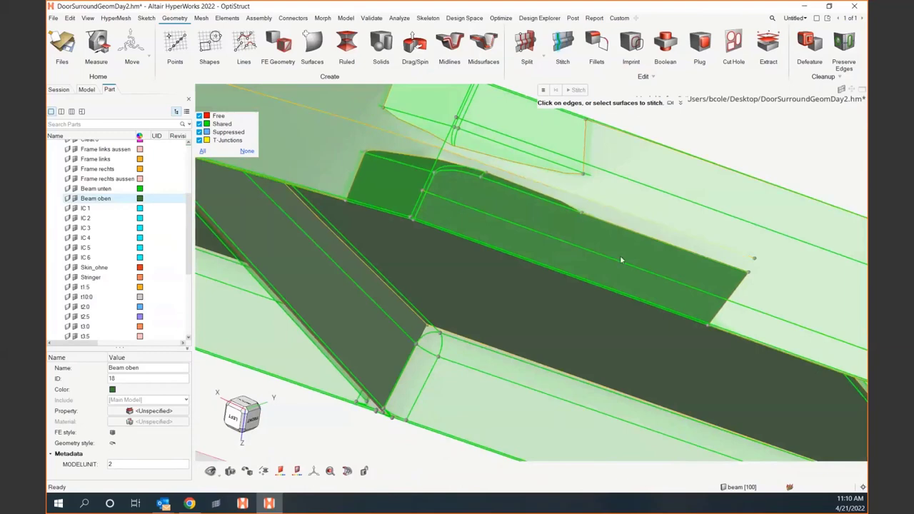
right_click_drag(710, 283, 693, 254)
middle_click_drag(694, 254, 689, 257)
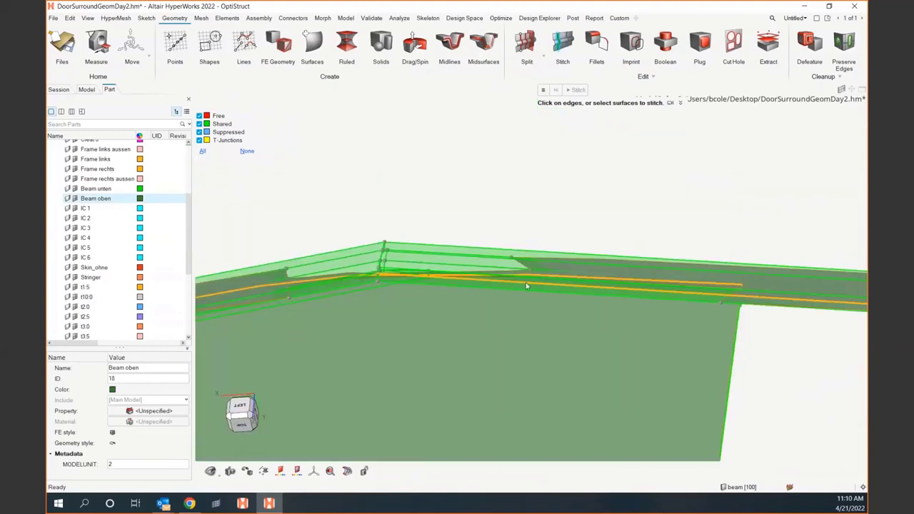
mouse_move(526, 282)
middle_mouse_down()
mouse_move(530, 273)
mouse_move(527, 284)
mouse_move(540, 289)
middle_mouse_up()
right_click_drag(540, 289, 526, 283)
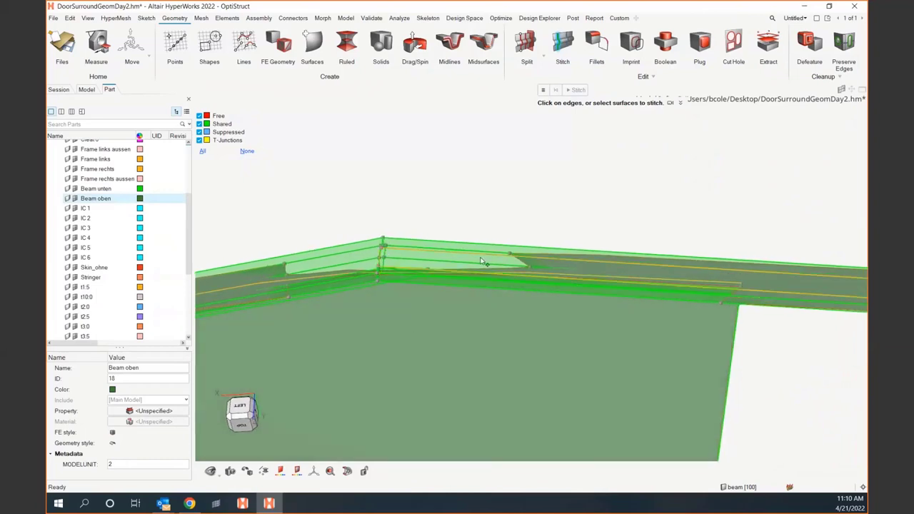
key("Escape")
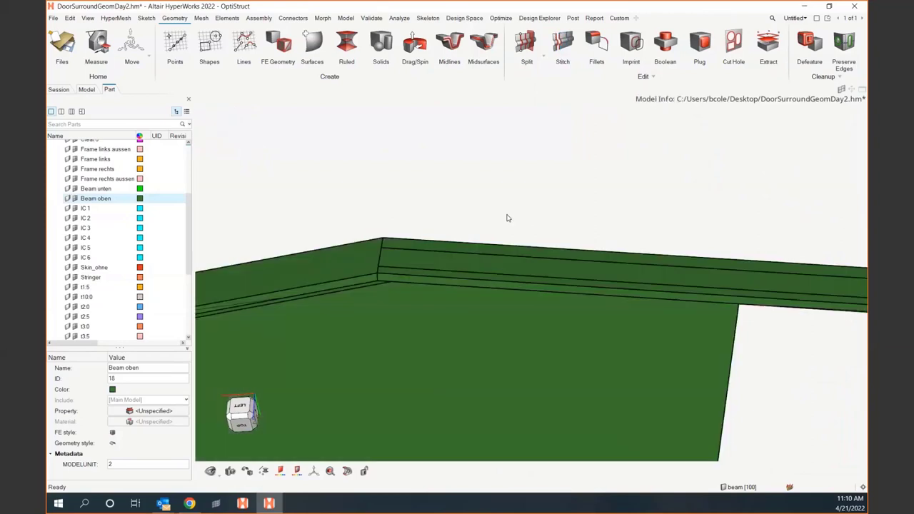
scroll(530, 213, "down", 3)
right_click_drag(553, 217, 573, 149)
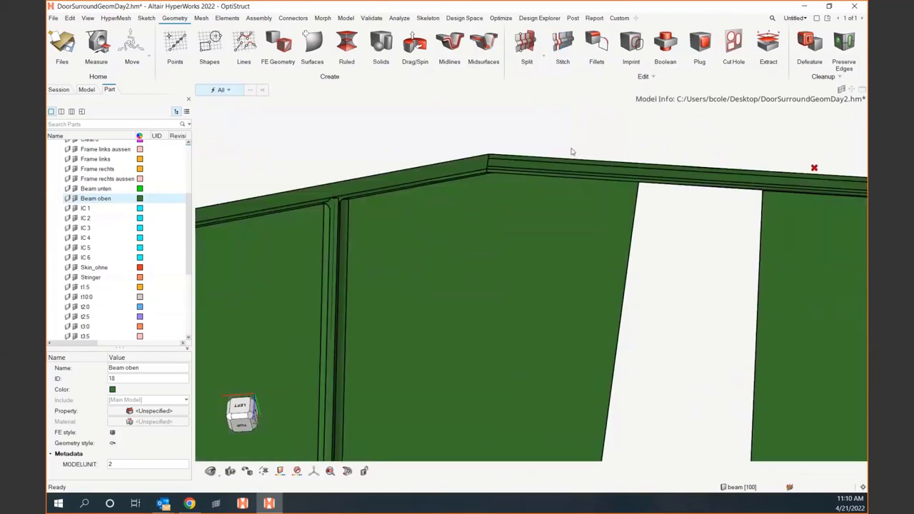
middle_click_drag(573, 149, 537, 174)
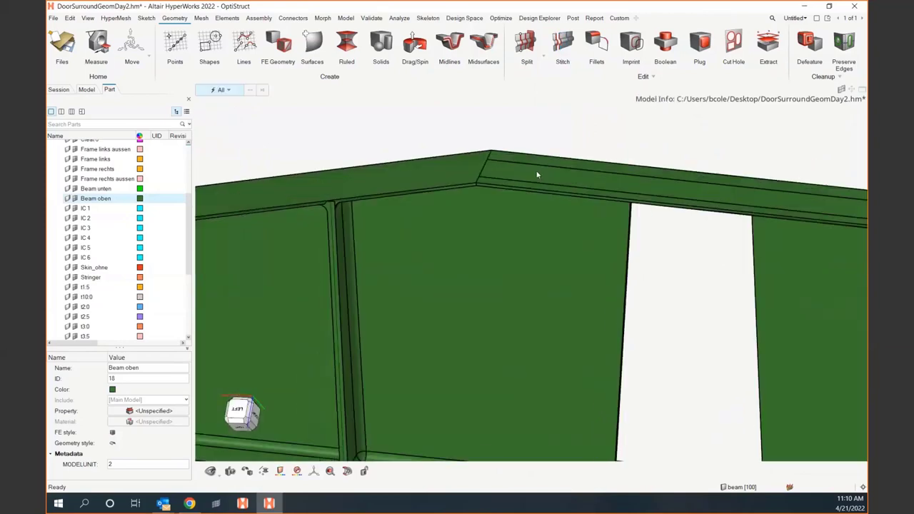
Hide the Beam oben solid so only the midsurface remains displayed around the notched flange bend
left_click(456, 179)
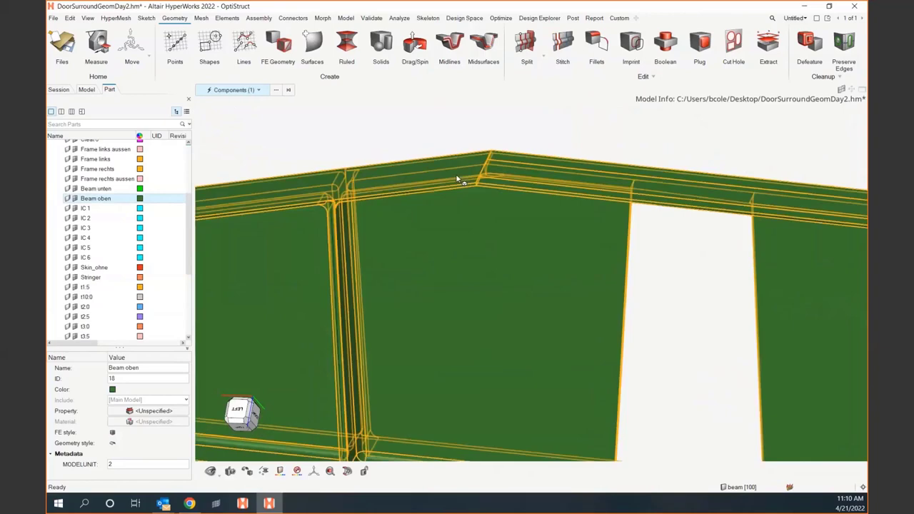
key("h")
mouse_move(492, 137)
middle_mouse_down()
mouse_move(508, 179)
mouse_move(508, 163)
middle_mouse_up()
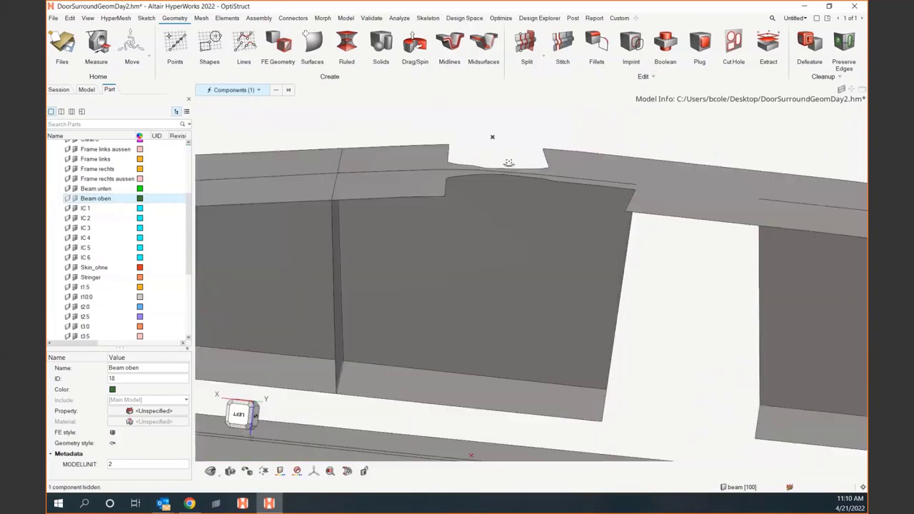
right_click_drag(505, 148, 475, 181)
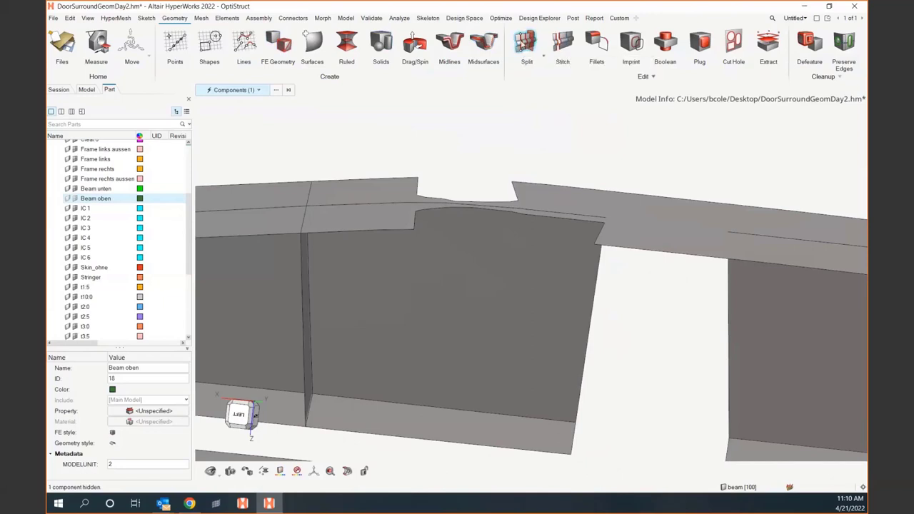
Interactively split the flange midsurface at the notch's slanted end, cutting from its inner corner to the flange edge and to the web line
left_click(523, 45)
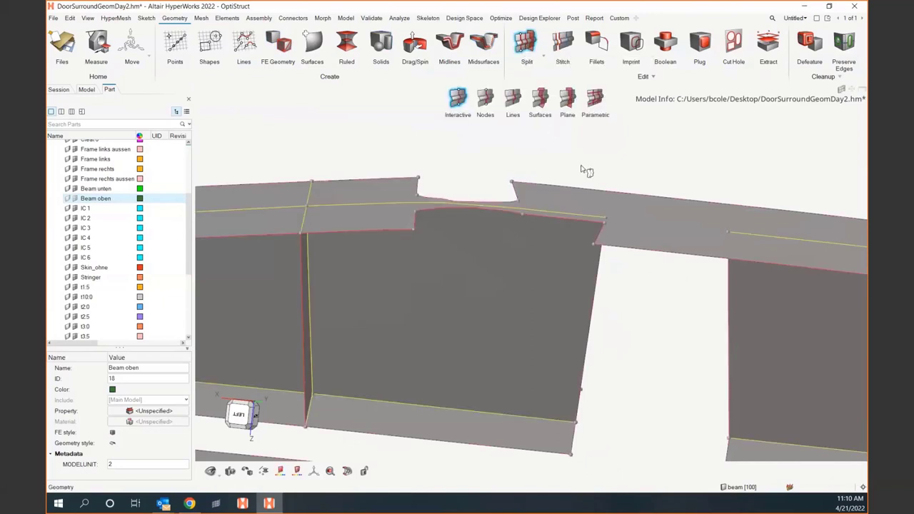
right_click_drag(584, 171, 481, 180)
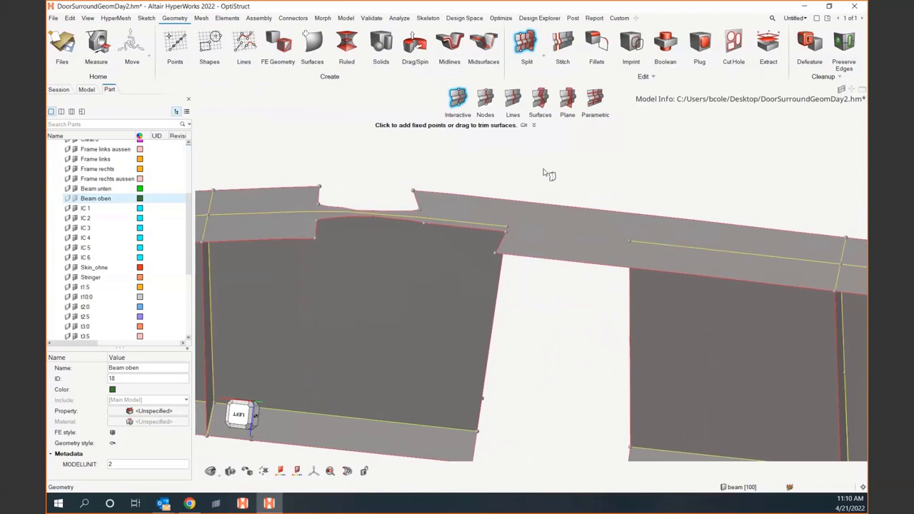
middle_click_drag(543, 172, 546, 187)
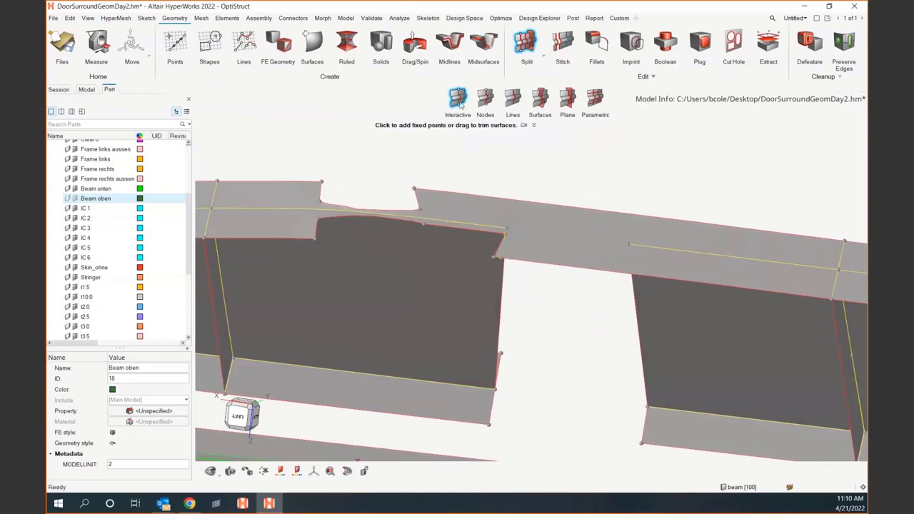
scroll(510, 268, "up", 2)
scroll(528, 271, "up", 2)
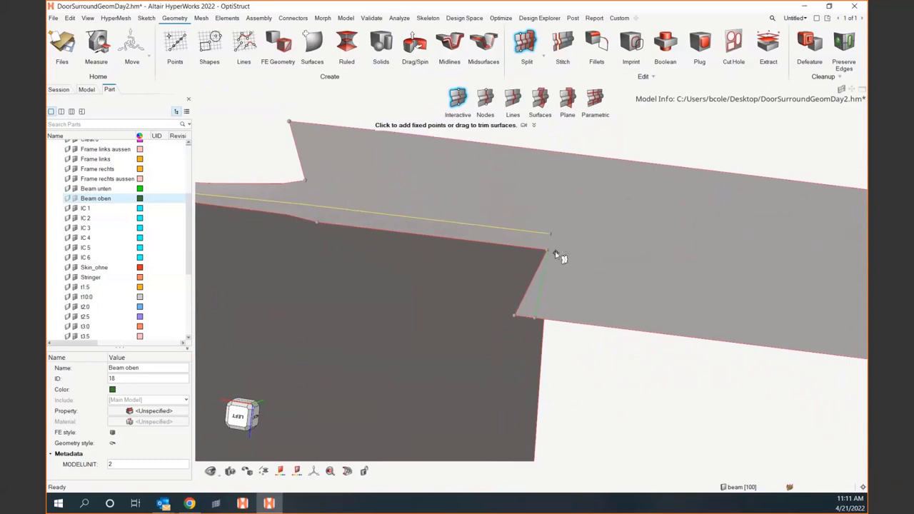
scroll(548, 251, "down", 2)
right_click_drag(549, 253, 608, 303)
middle_click_drag(609, 303, 596, 295)
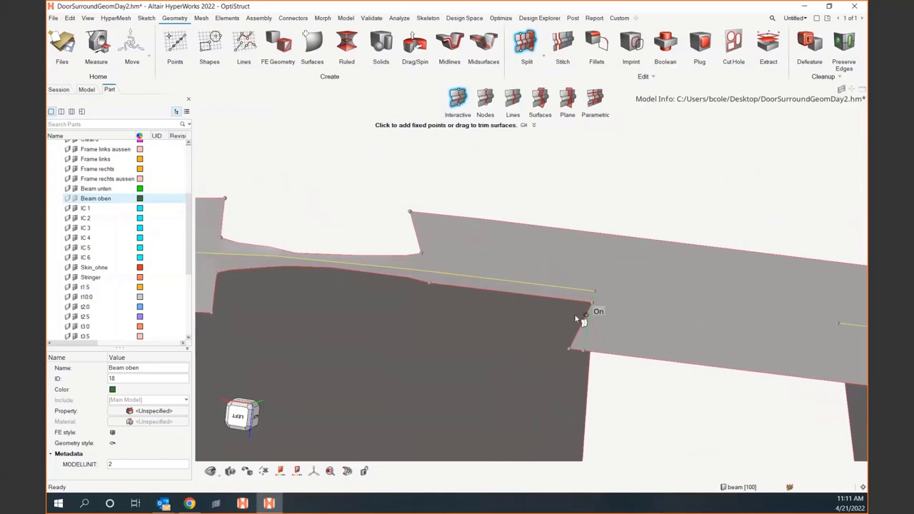
Split the narrow flange strip at the notch's opposite end, from its inner corner to the web line
right_click_drag(235, 269, 421, 254)
left_click_drag(403, 259, 407, 239)
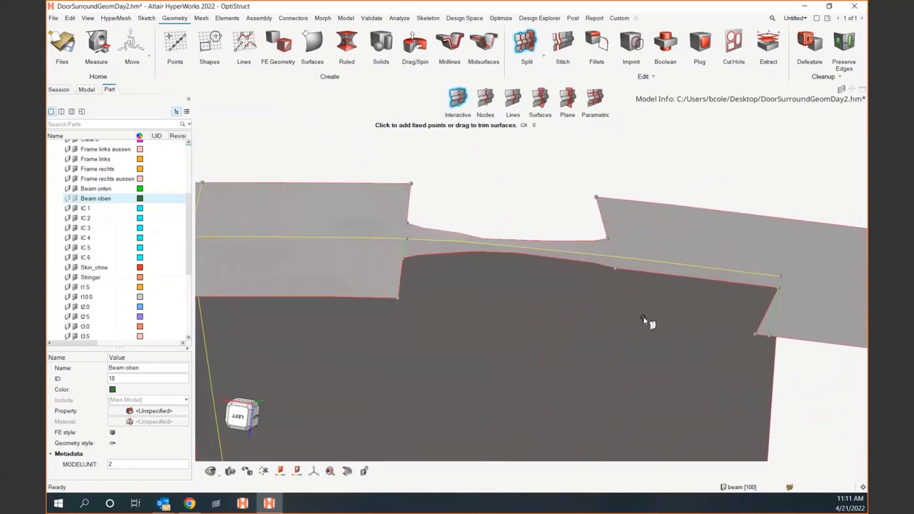
key("Escape")
Delete the triangular sliver at the notch's slanted end and the narrow curved strip between the notch and web line, selecting by surfaces
right_click_drag(653, 305, 547, 314)
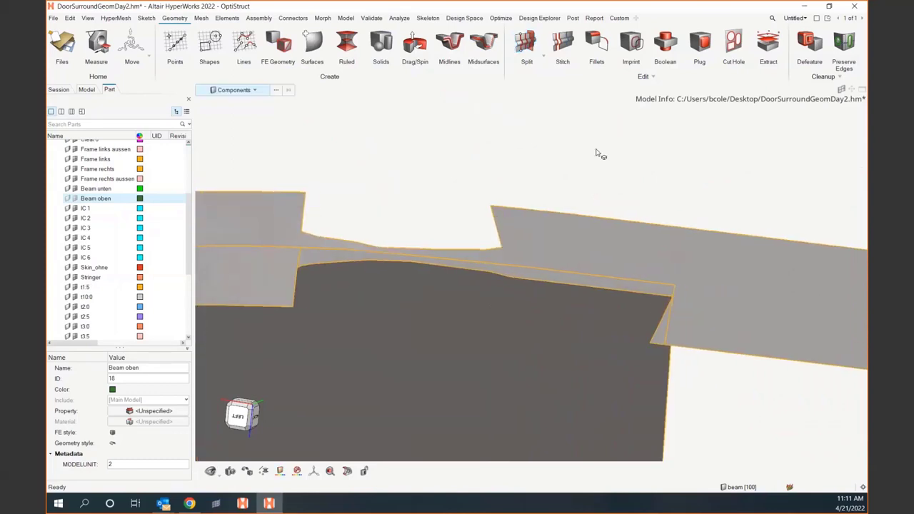
left_click(253, 90)
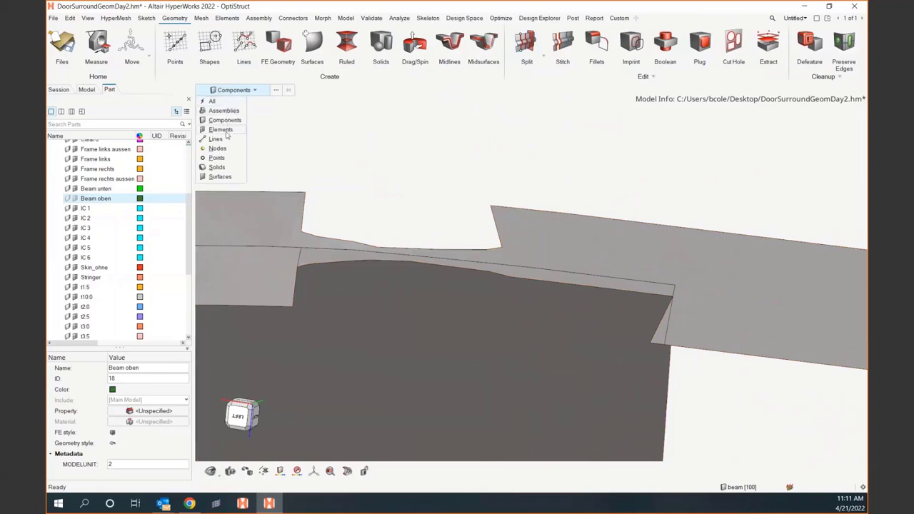
left_click(219, 176)
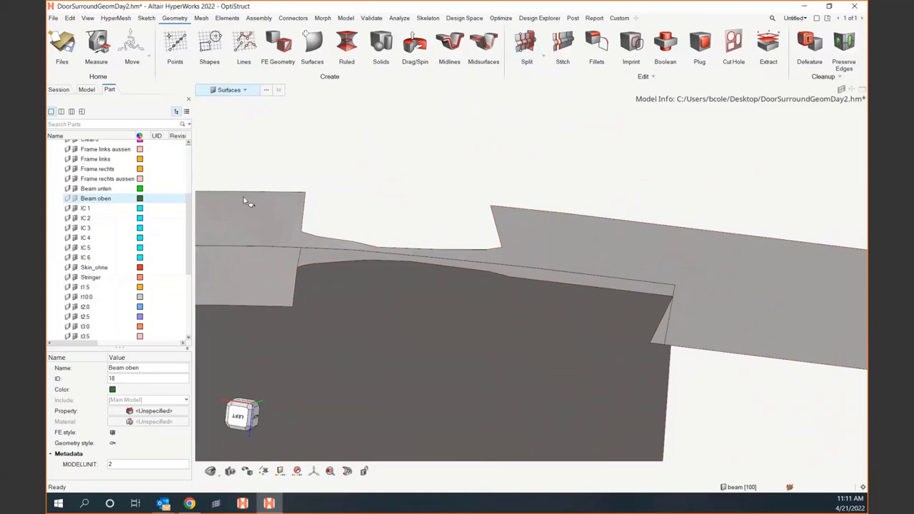
left_click(312, 255)
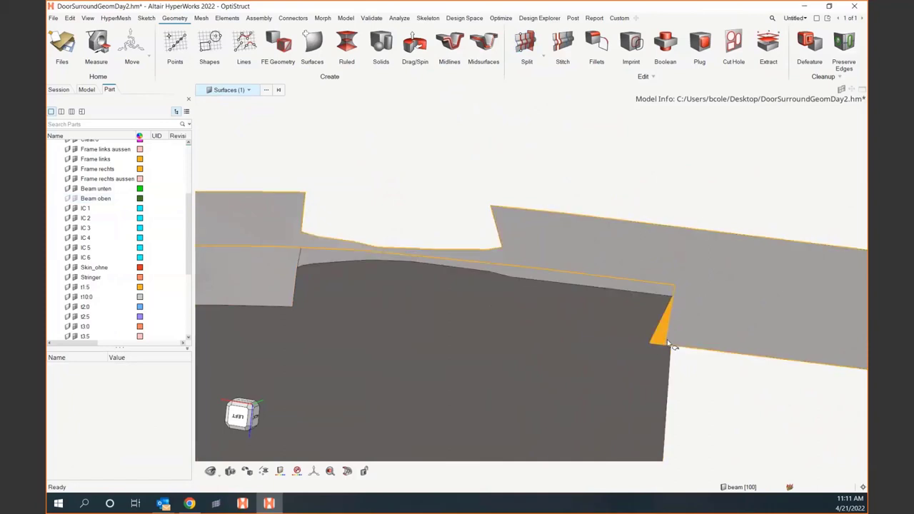
key("Delete")
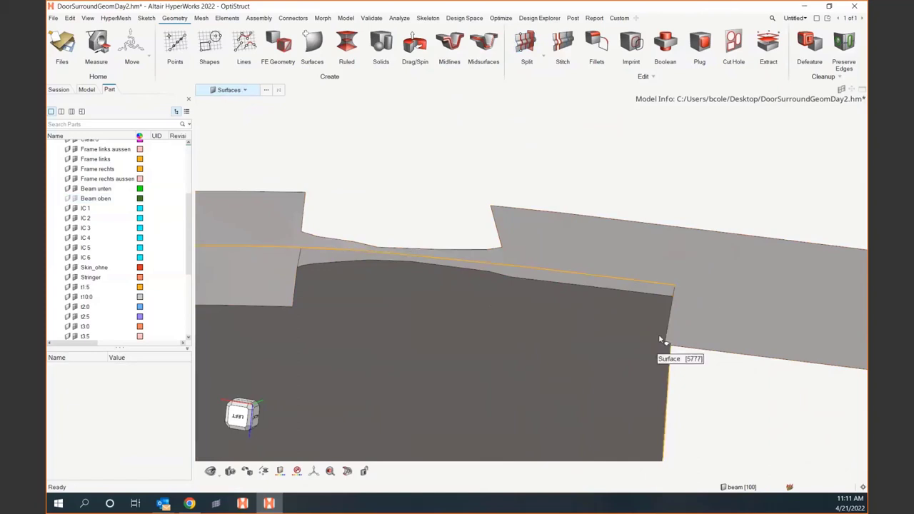
left_click(654, 293)
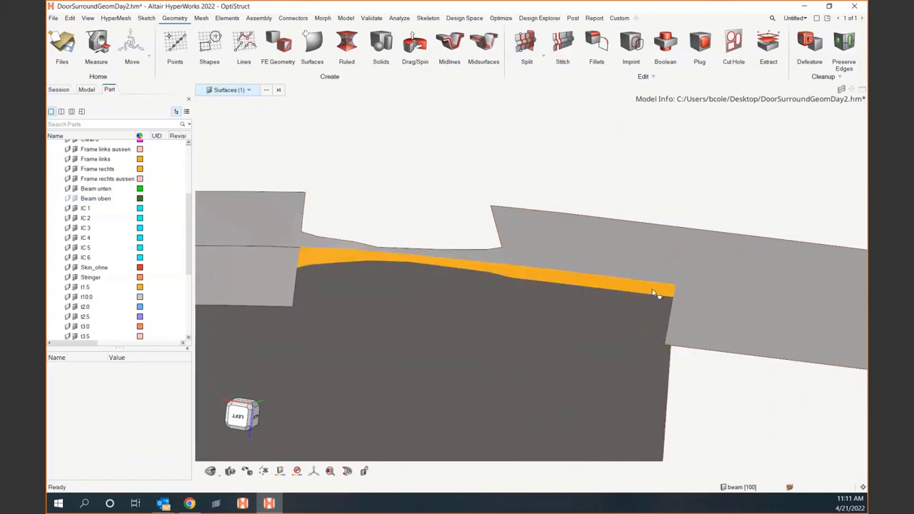
key("Delete")
Try to patch the missing flange area using only its two end edges, and undo the created surface
middle_click_drag(641, 311, 582, 311)
right_click_drag(371, 228, 476, 283)
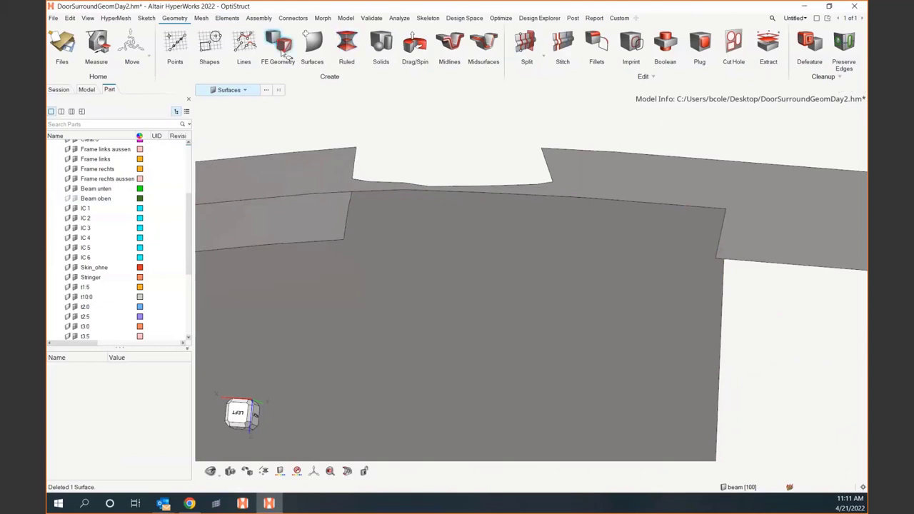
left_click(312, 44)
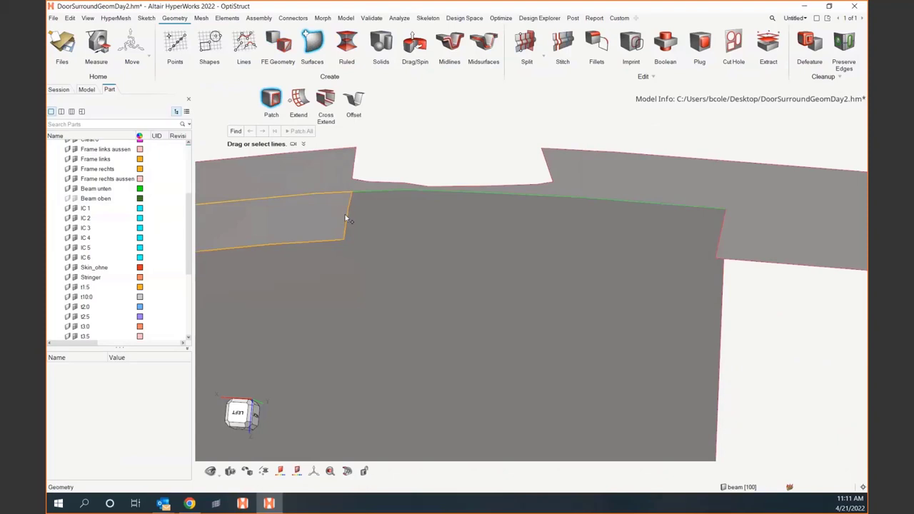
left_click_drag(347, 219, 723, 236)
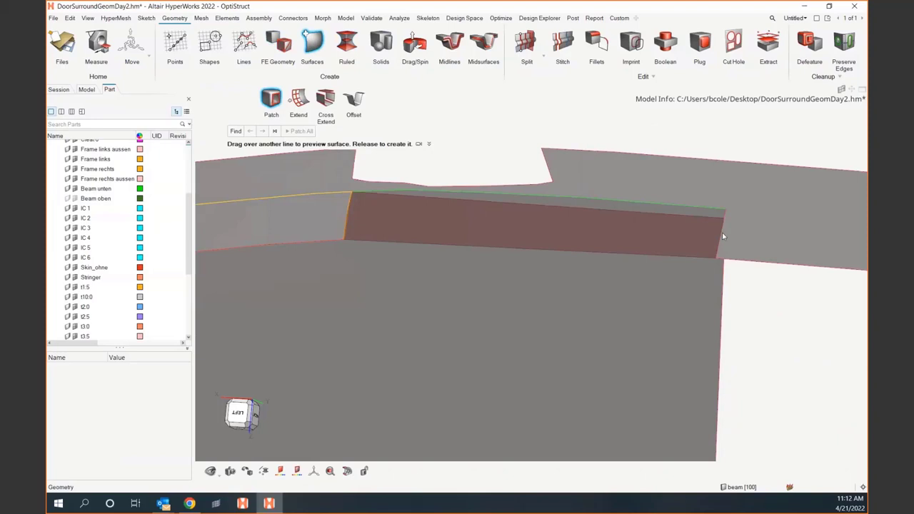
mouse_move(722, 236)
left_mouse_down()
mouse_move(722, 220)
mouse_move(718, 232)
left_mouse_up()
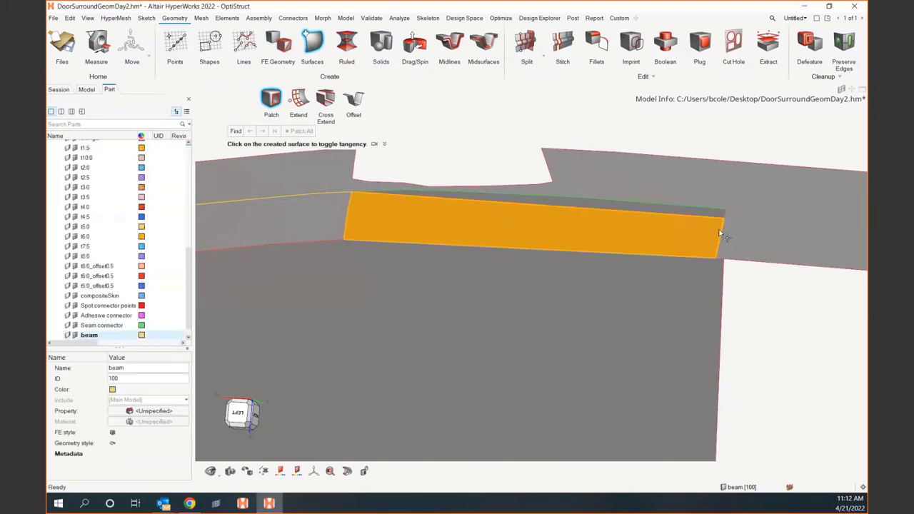
mouse_move(482, 224)
middle_mouse_down()
mouse_move(531, 229)
mouse_move(538, 216)
mouse_move(531, 221)
middle_mouse_up()
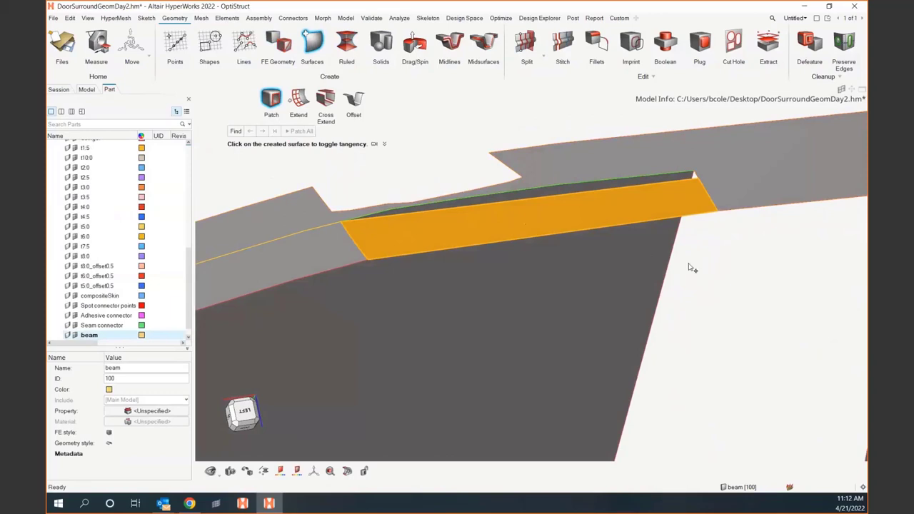
key("ctrl+z")
key("ctrl+z")
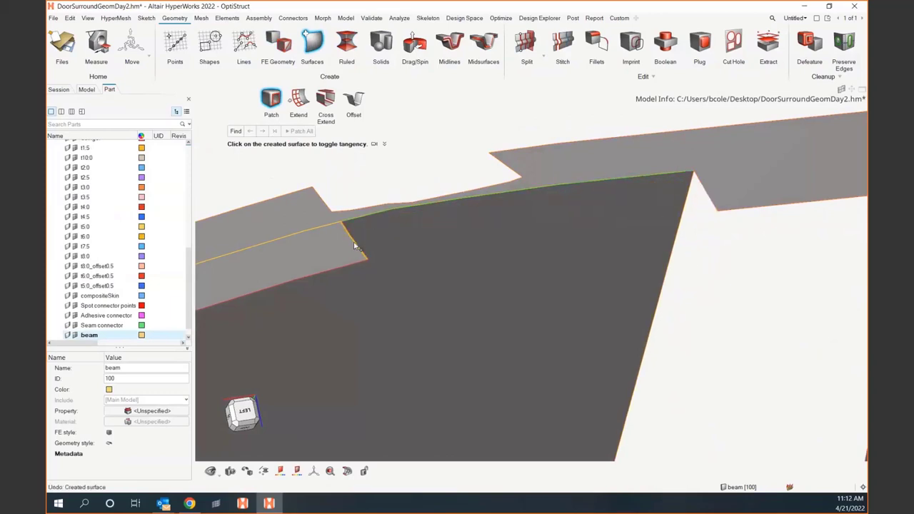
Patch the missing flange area from its two end edges together with the curved web line edge
left_click_drag(355, 244, 707, 194)
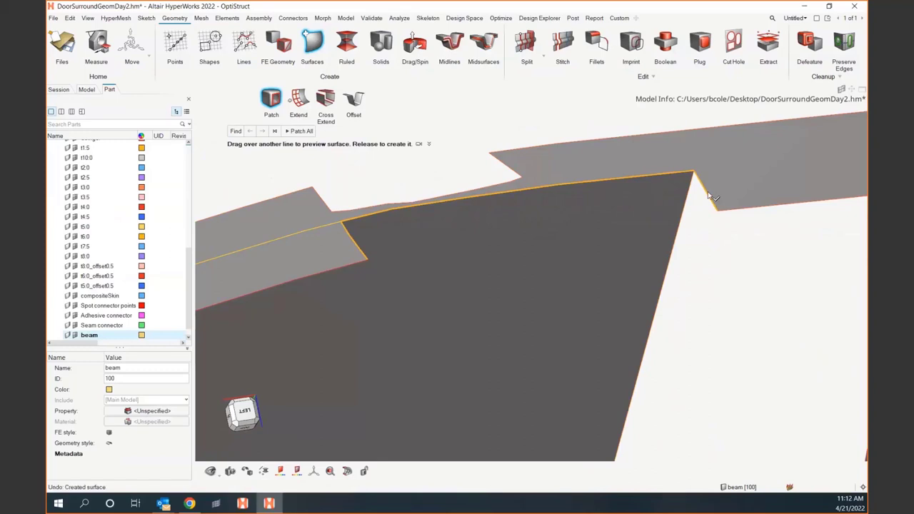
left_click_drag(709, 194, 709, 194)
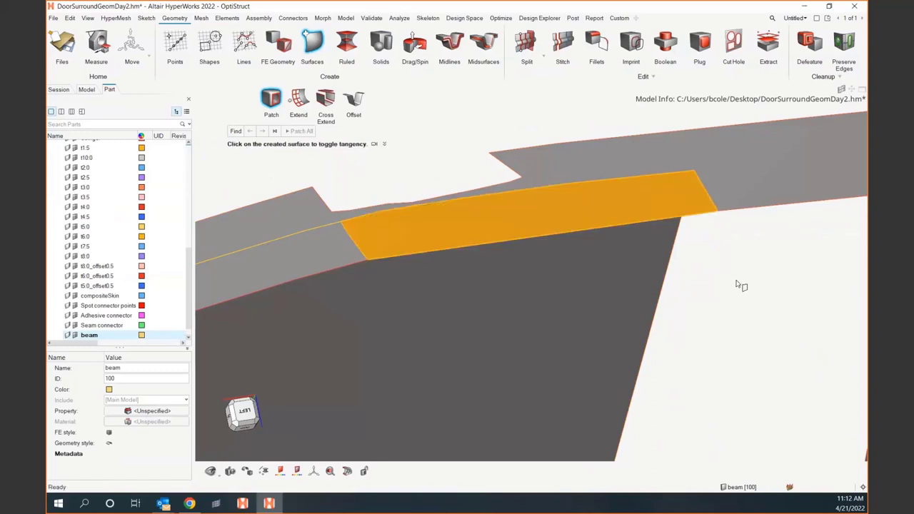
left_click_drag(723, 317, 571, 292, "ctrl")
left_click_drag(405, 227, 404, 243, "ctrl")
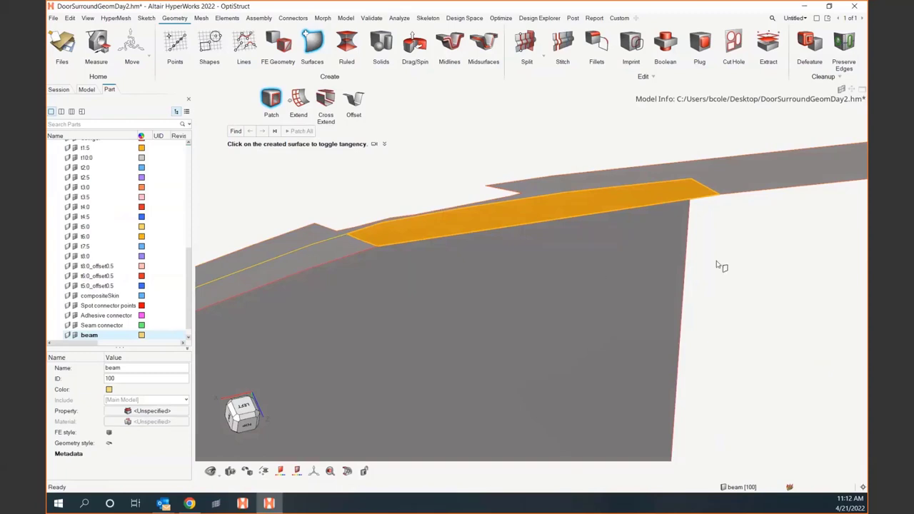
right_click_drag(734, 259, 701, 272)
middle_click_drag(700, 272, 700, 261)
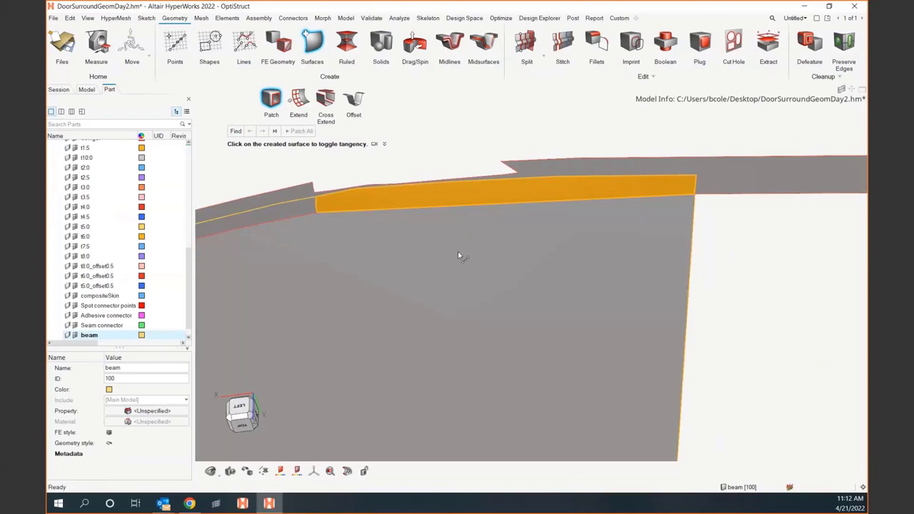
left_click(727, 284)
right_click_drag(728, 285, 707, 257)
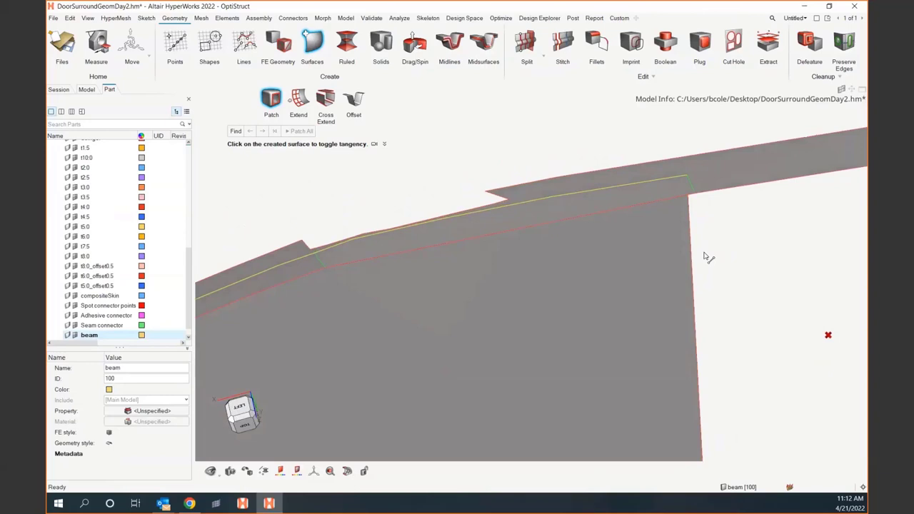
Patch the notch on the opposite half of the flange between its two end edges, following the curved notch edge
right_click_drag(695, 244, 764, 244)
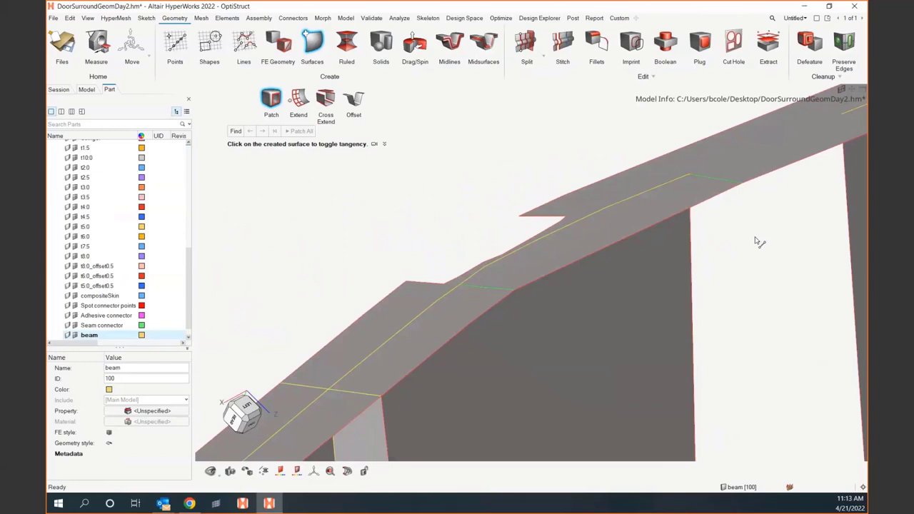
right_click_drag(578, 230, 629, 246)
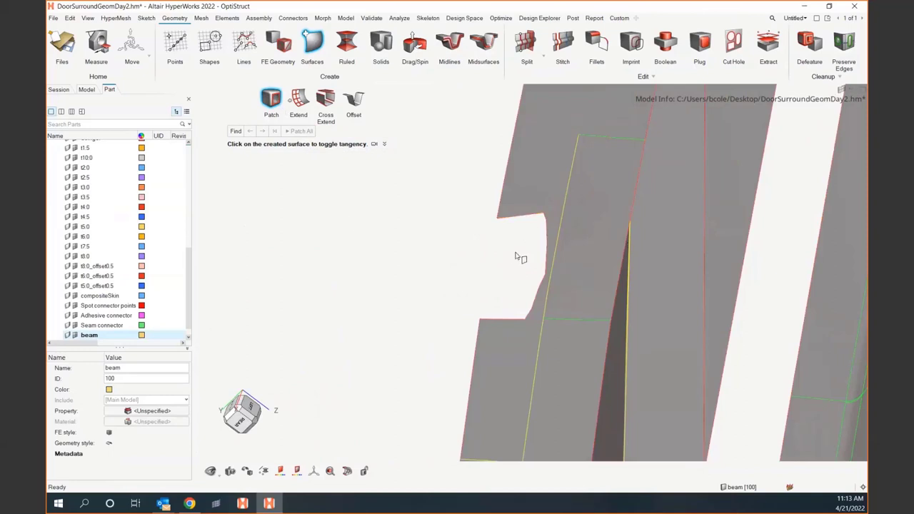
left_click_drag(541, 224, 500, 322)
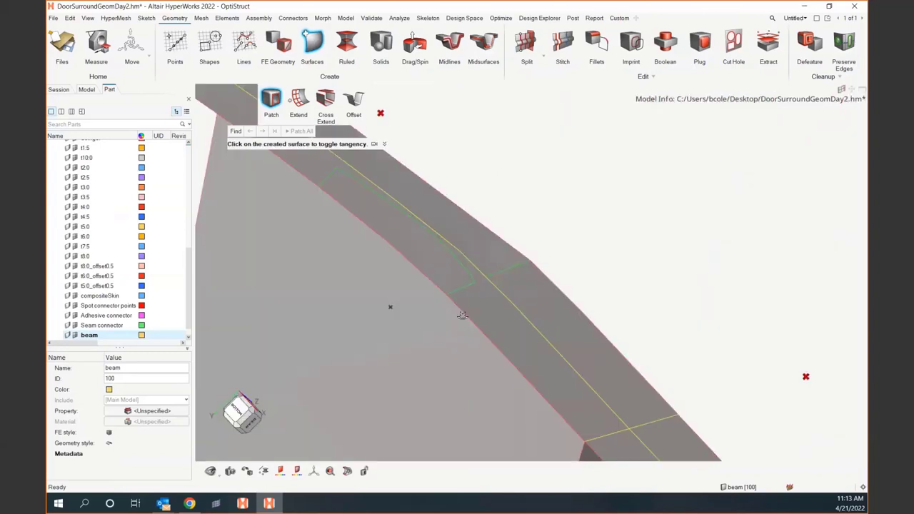
Inspect the patched flange notch up close and check the repaired ribbed beam along its full length
middle_click_drag(434, 306, 475, 351)
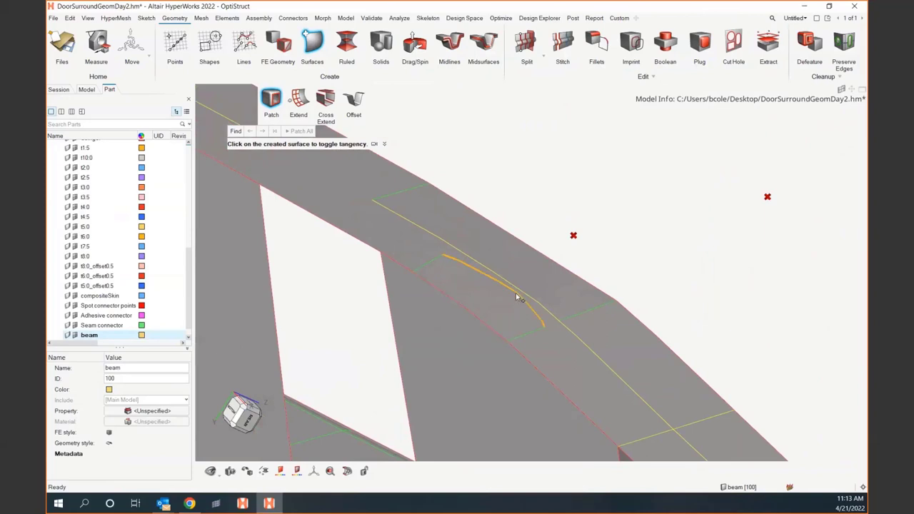
left_click(449, 260)
scroll(642, 249, "down", 8)
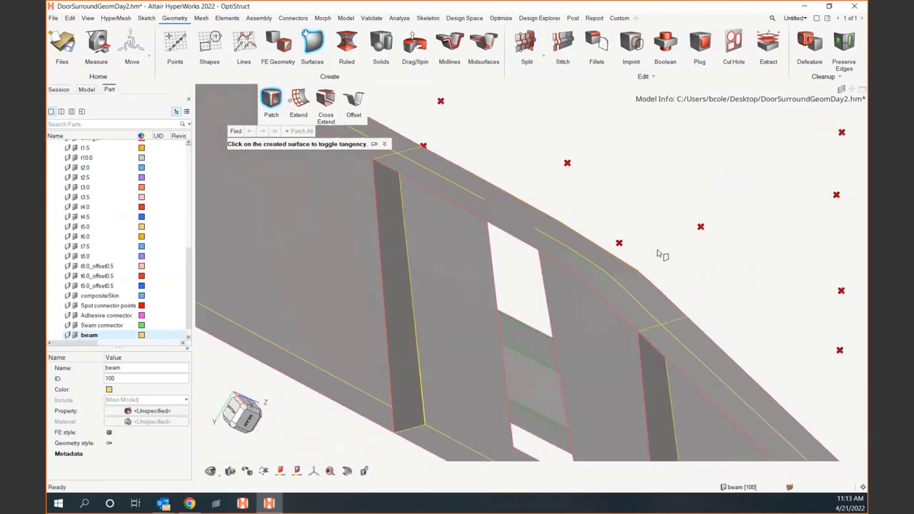
scroll(449, 349, "down", 2)
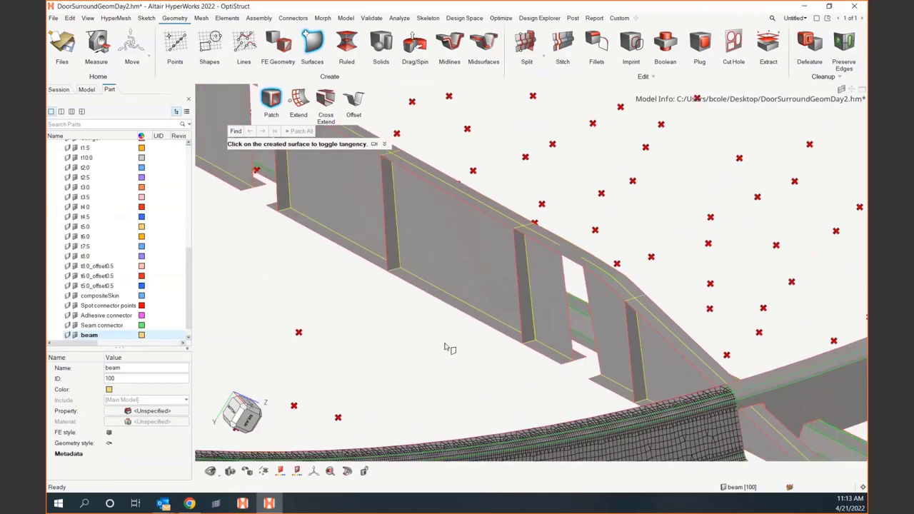
right_click_drag(449, 349, 592, 424)
scroll(493, 377, "down", 3)
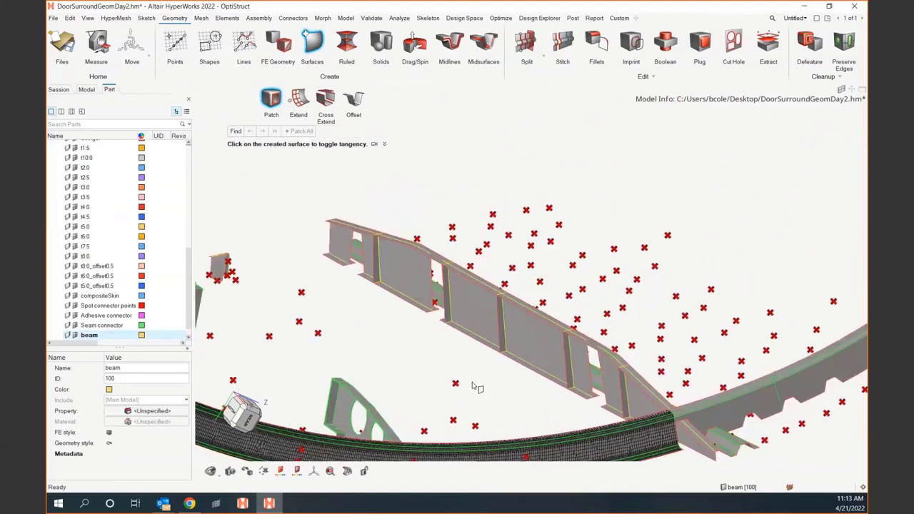
right_click_drag(476, 388, 411, 342)
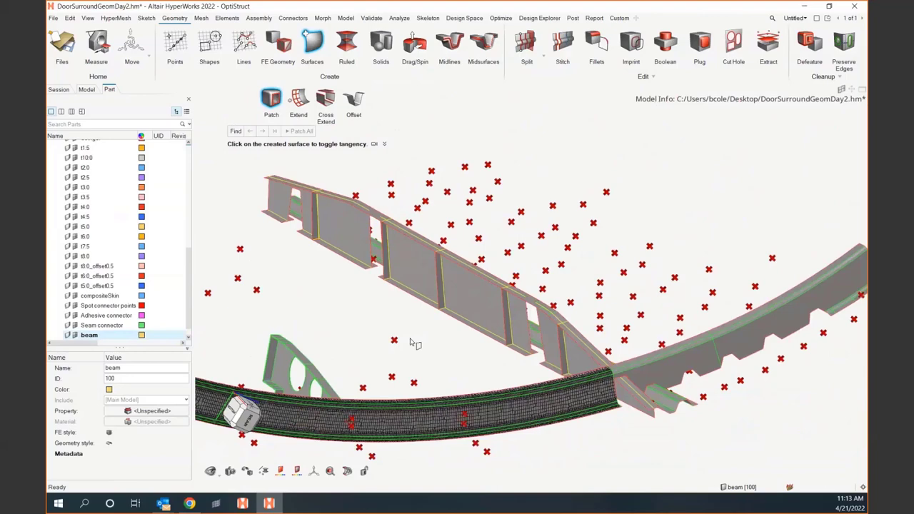
left_click(483, 44)
left_click(470, 102)
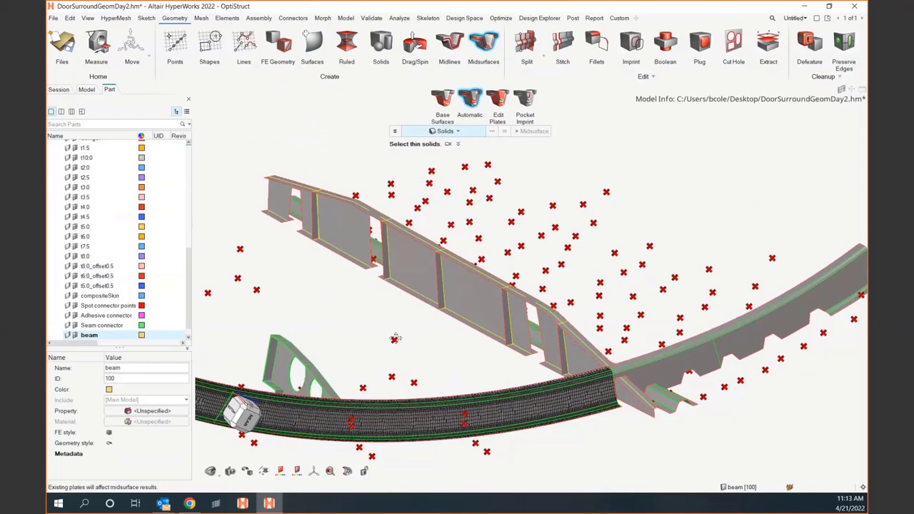
right_click_drag(390, 332, 484, 341)
scroll(438, 331, "down", 3)
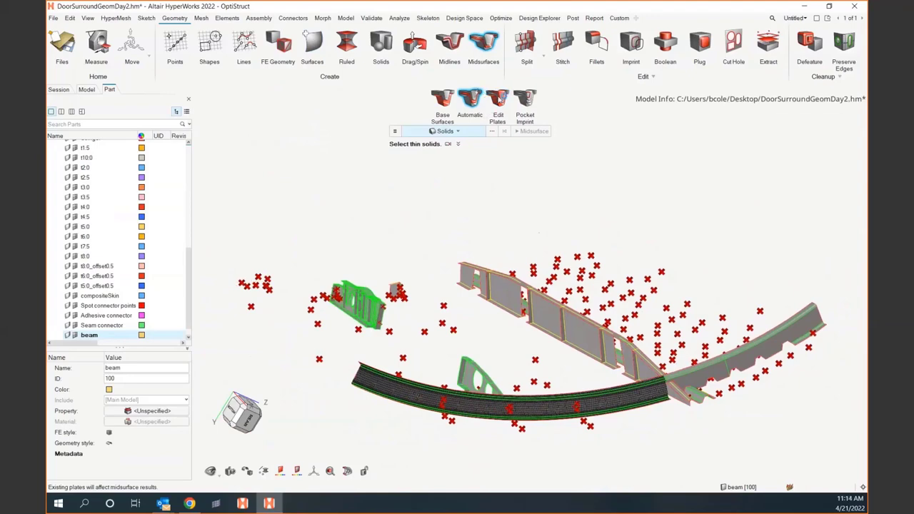
scroll(413, 251, "up", 5)
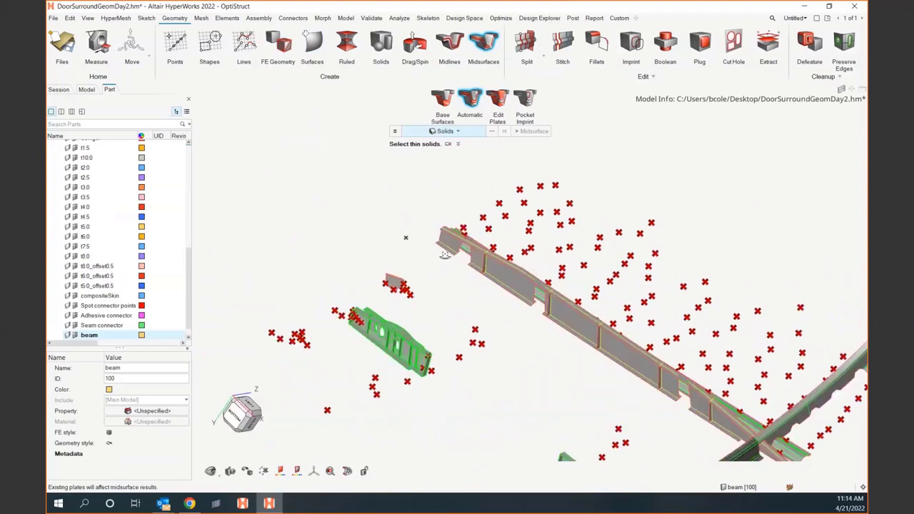
scroll(408, 264, "down", 5)
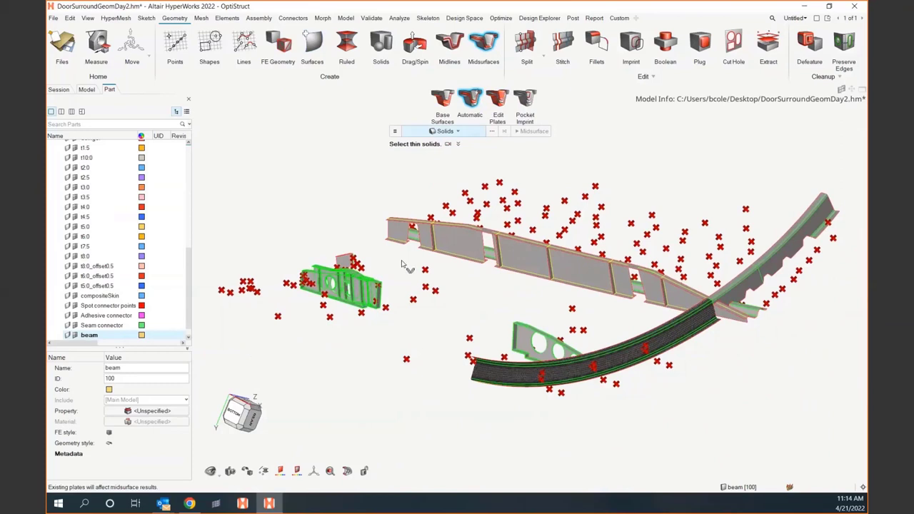
key("Escape")
Show all surfaces of the model and orient the view on the lower cross beam beneath the door opening
scroll(412, 269, "down", 2)
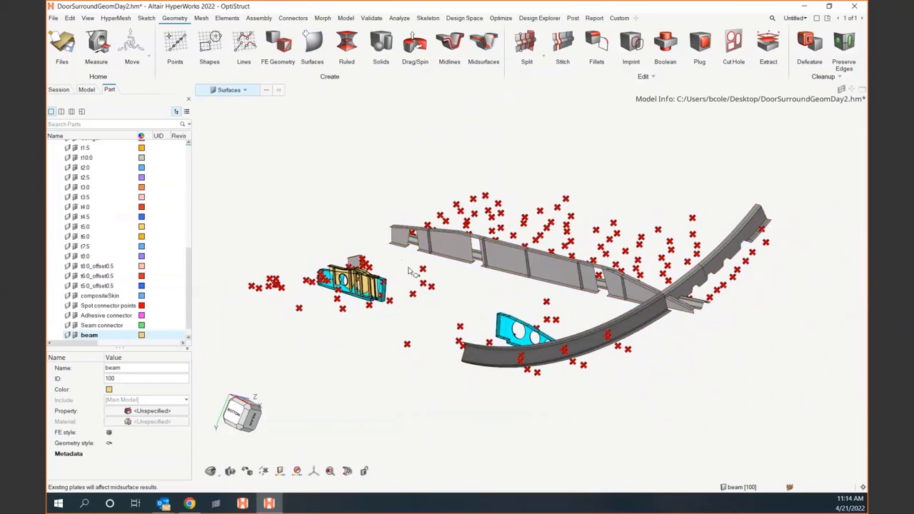
left_click(243, 90)
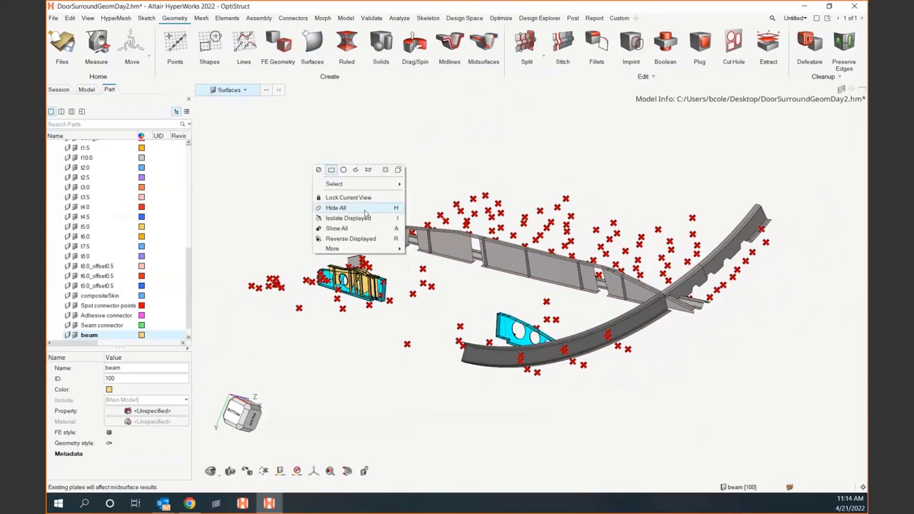
left_click(336, 229)
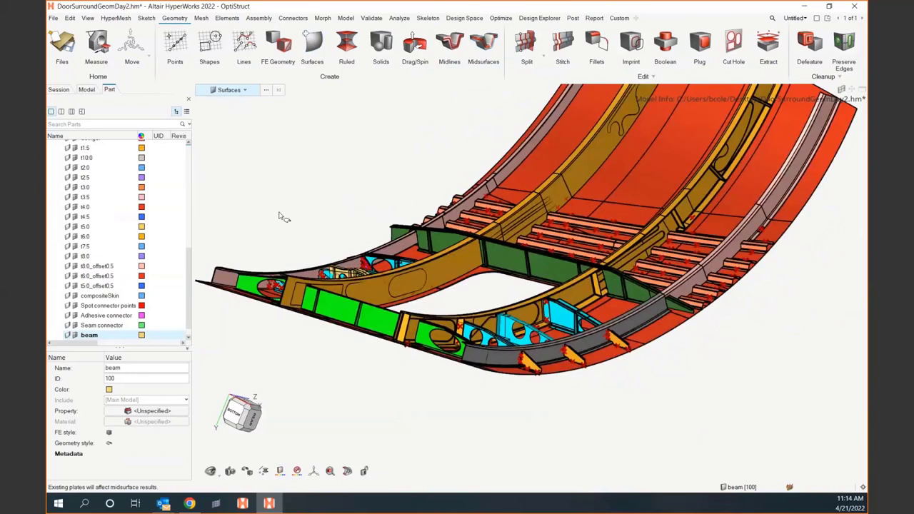
middle_click_drag(279, 214, 551, 170)
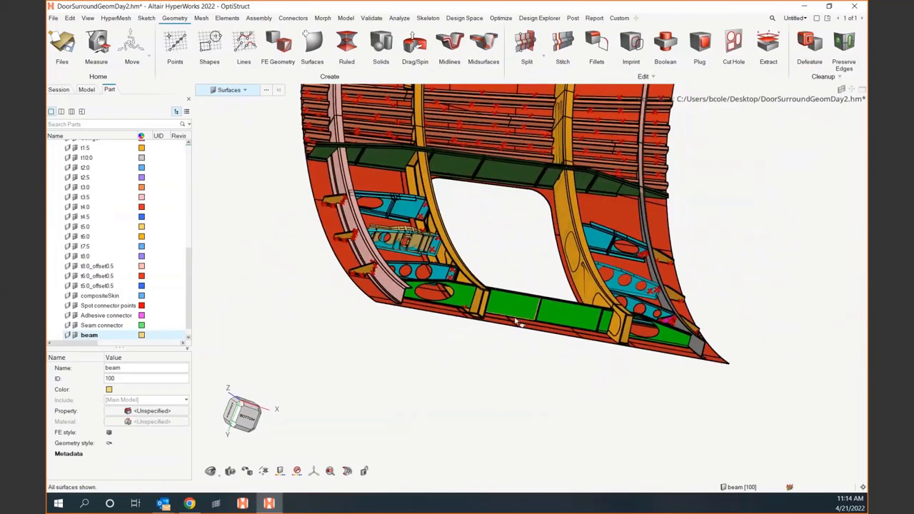
Set the automatic midsurface extraction's destination component to OriginalName.#
left_click(483, 44)
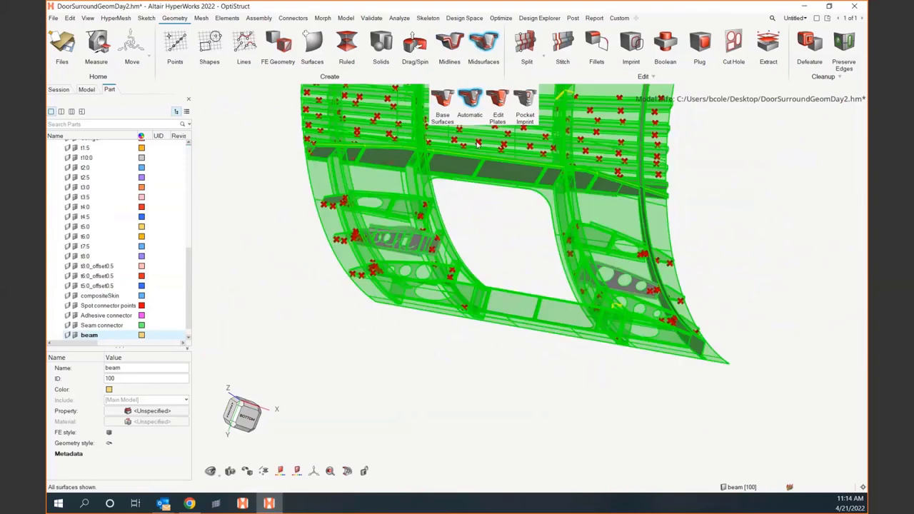
right_click_drag(523, 250, 569, 270)
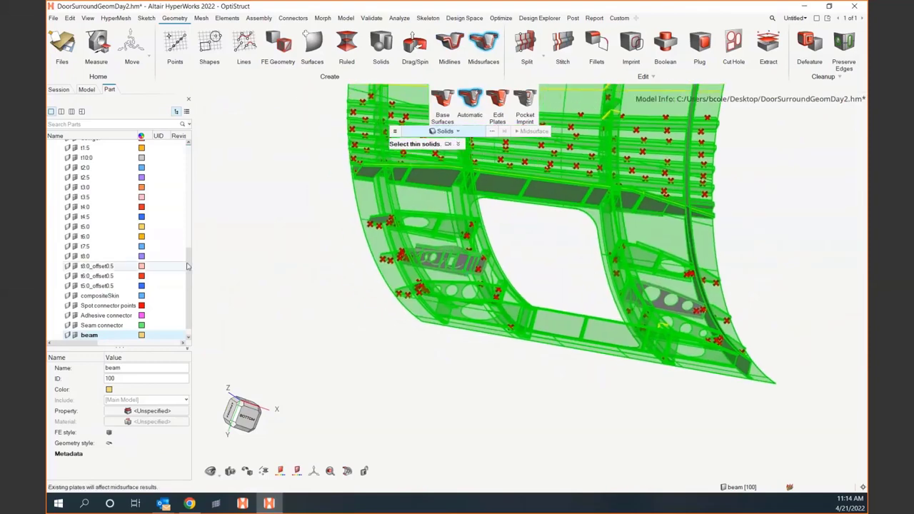
left_click_drag(188, 267, 190, 280)
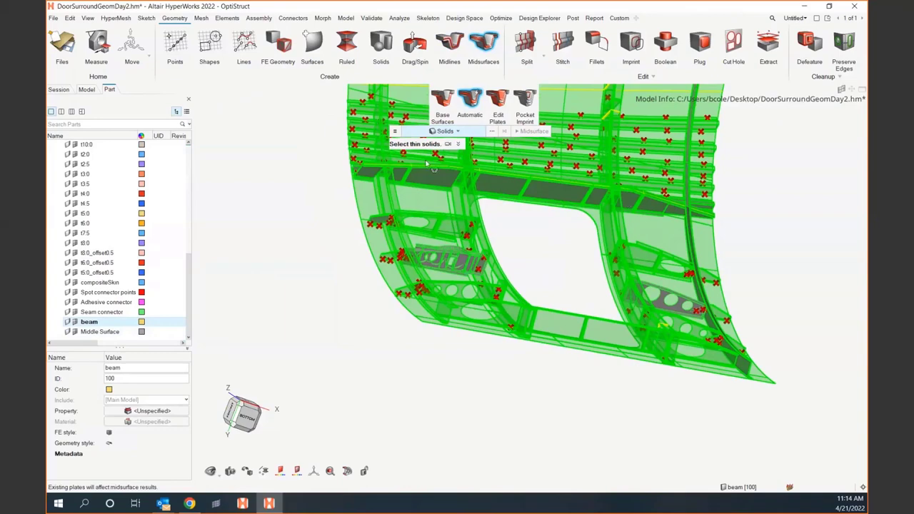
left_click(395, 134)
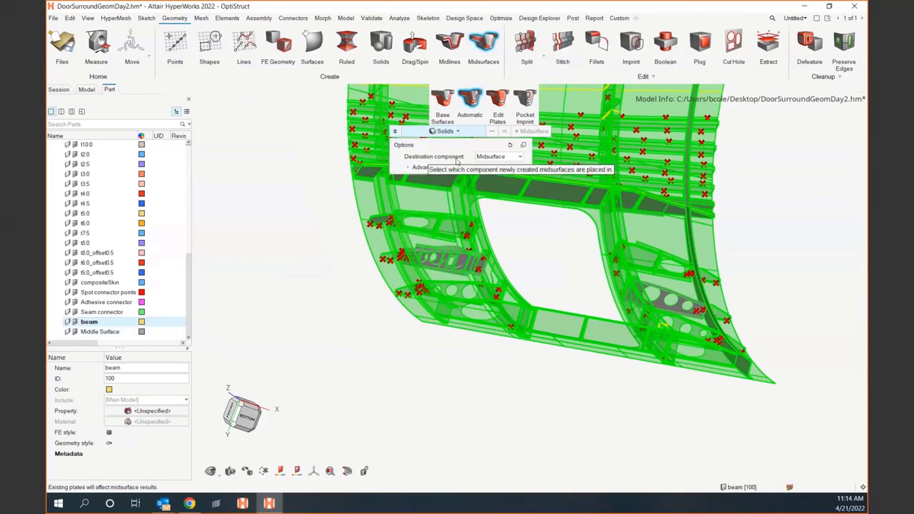
left_click(493, 157)
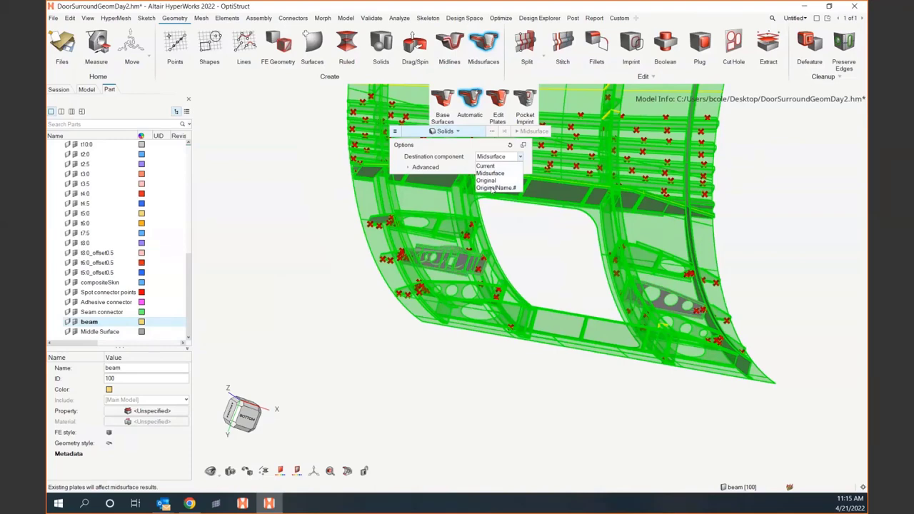
left_click(491, 187)
left_click(504, 159)
Extract the midsurface of the lower cross beam beneath the door opening
left_click(588, 332)
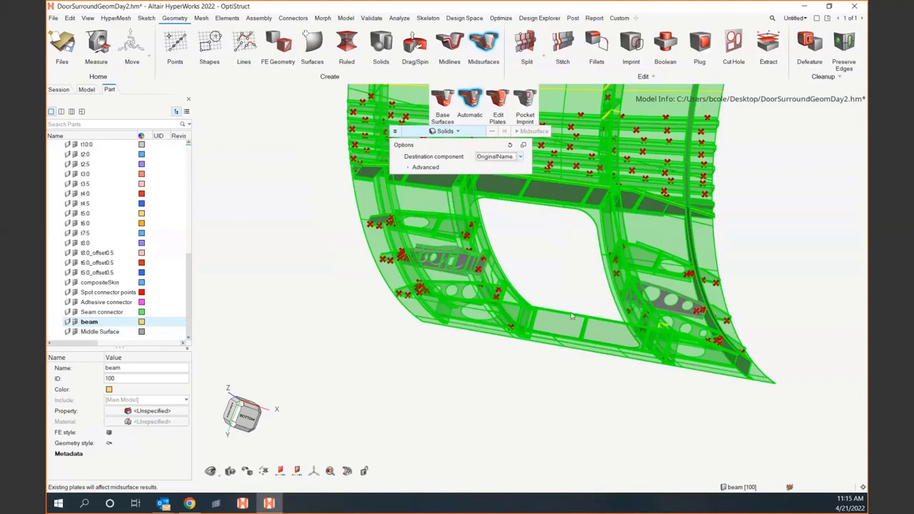
left_click(572, 317)
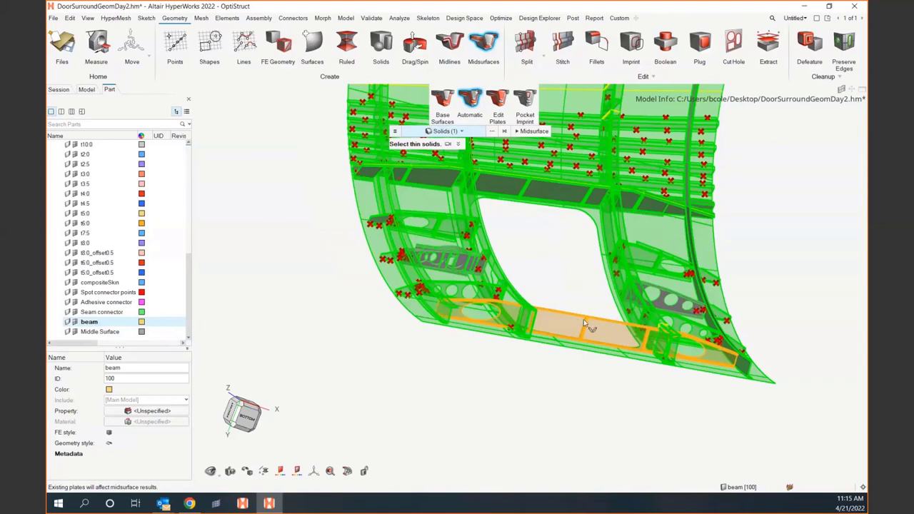
middle_click(580, 327)
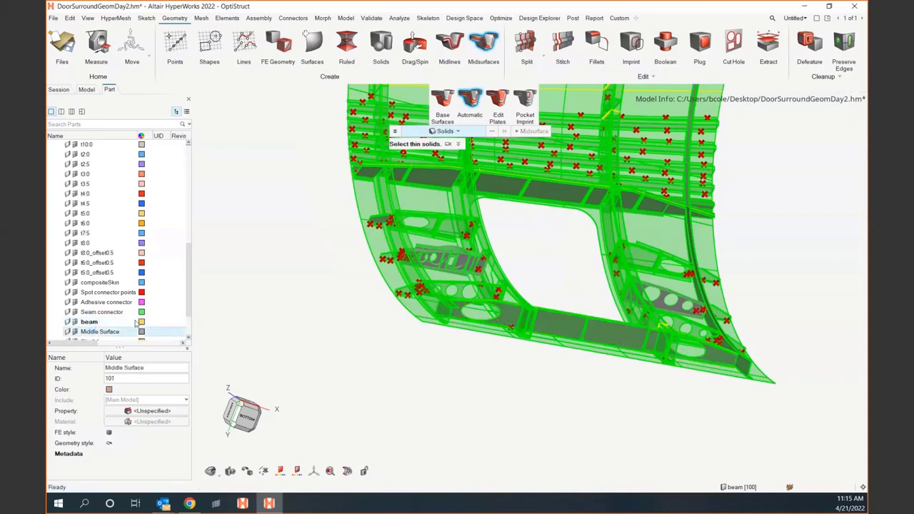
Check the newly created components in the part list and inspect the lower cross beam's midsurface in the model
left_click_drag(187, 296, 186, 314)
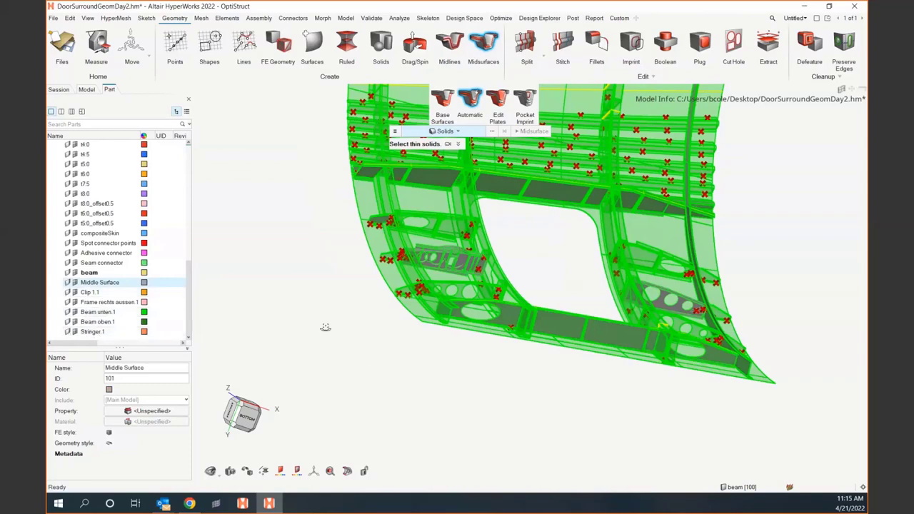
middle_click_drag(326, 327, 341, 341)
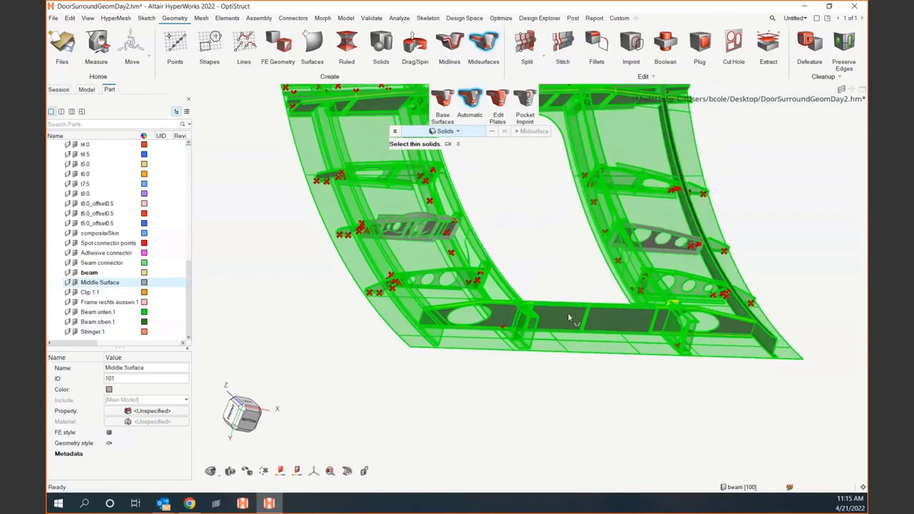
scroll(568, 316, "up", 4)
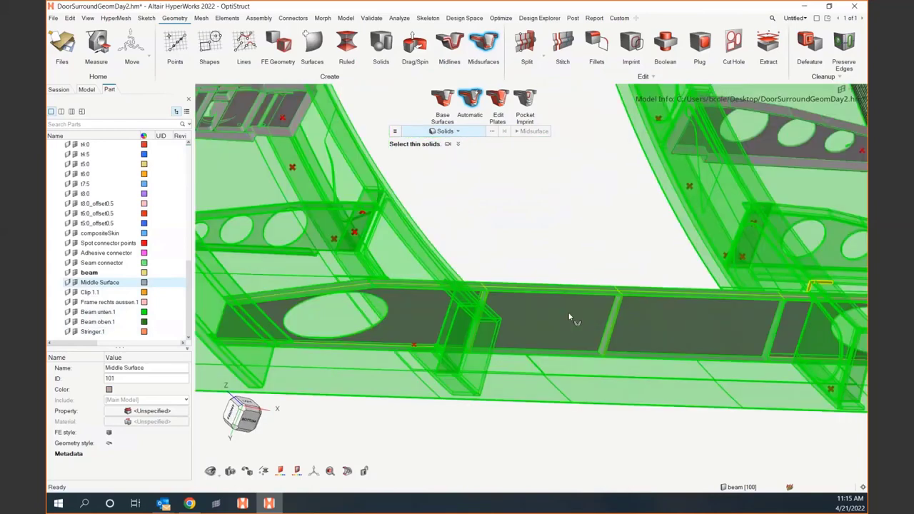
left_click(395, 132)
left_click(583, 246)
middle_click_drag(583, 246, 550, 235)
right_click(550, 235)
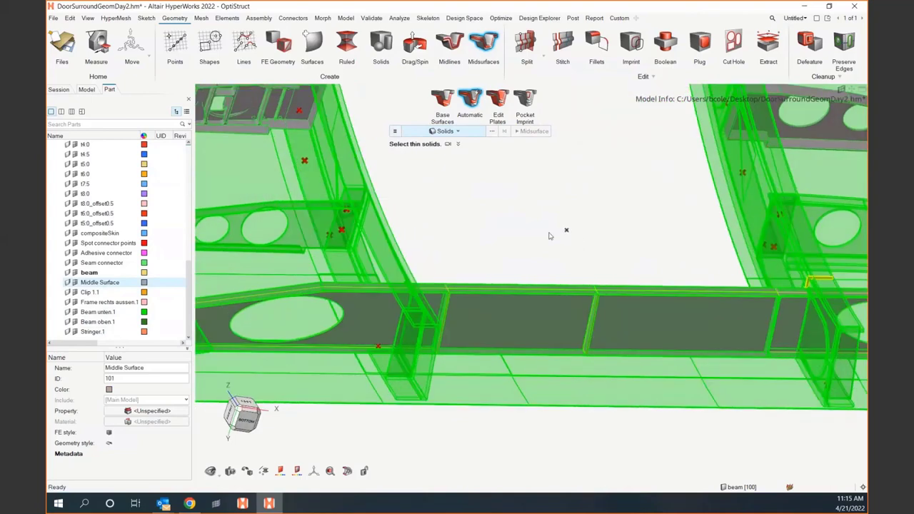
mouse_move(579, 235)
right_mouse_down()
mouse_move(561, 224)
mouse_move(524, 227)
mouse_move(539, 221)
mouse_move(532, 210)
right_mouse_up()
Review the plane, sweep and offset plate types of the lower cross beam's midsurface with Edit Plates
left_click(483, 42)
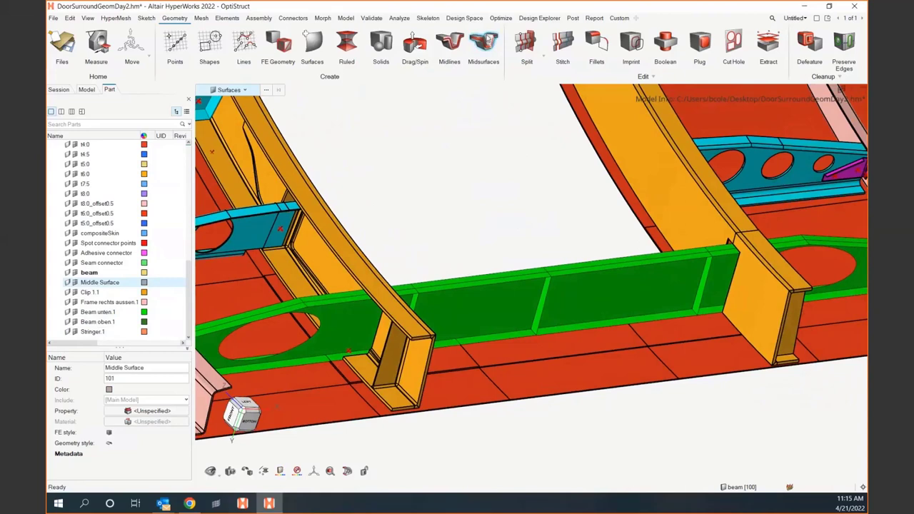
left_click(502, 106)
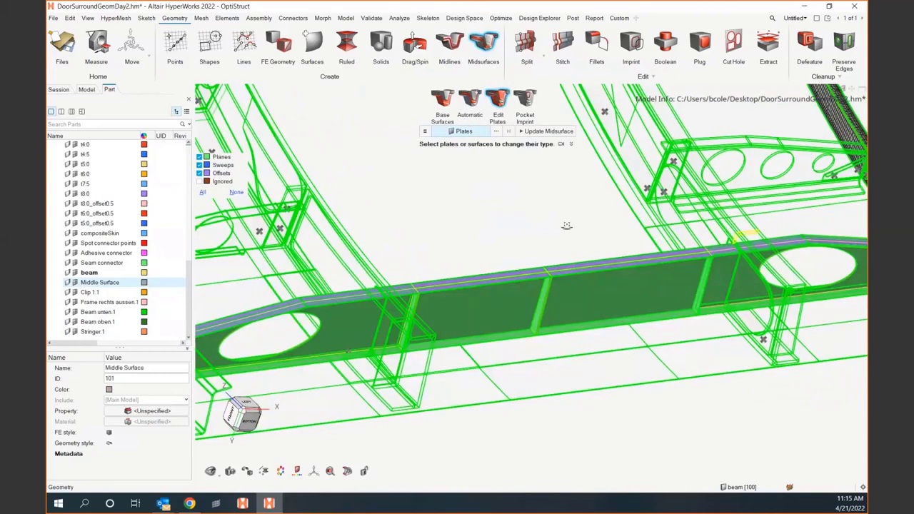
mouse_move(566, 225)
middle_mouse_down()
mouse_move(554, 210)
mouse_move(573, 219)
middle_mouse_up()
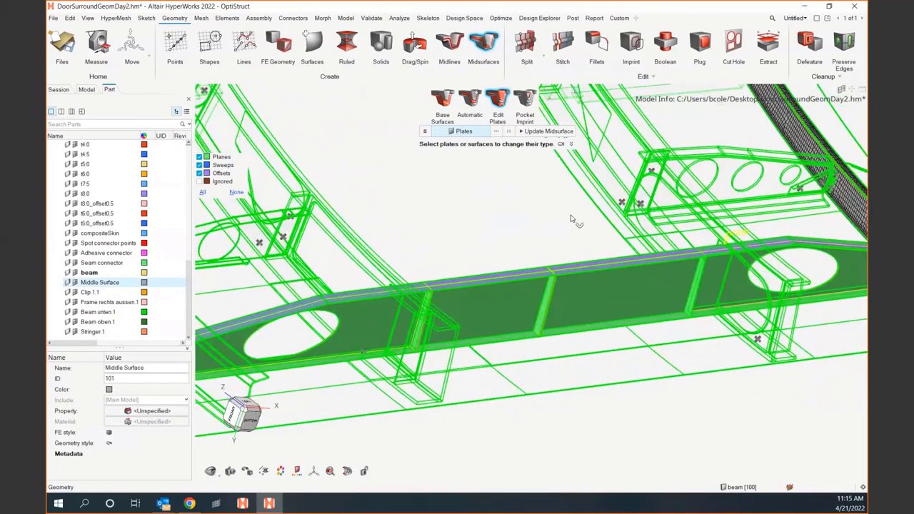
right_click_drag(572, 219, 647, 221)
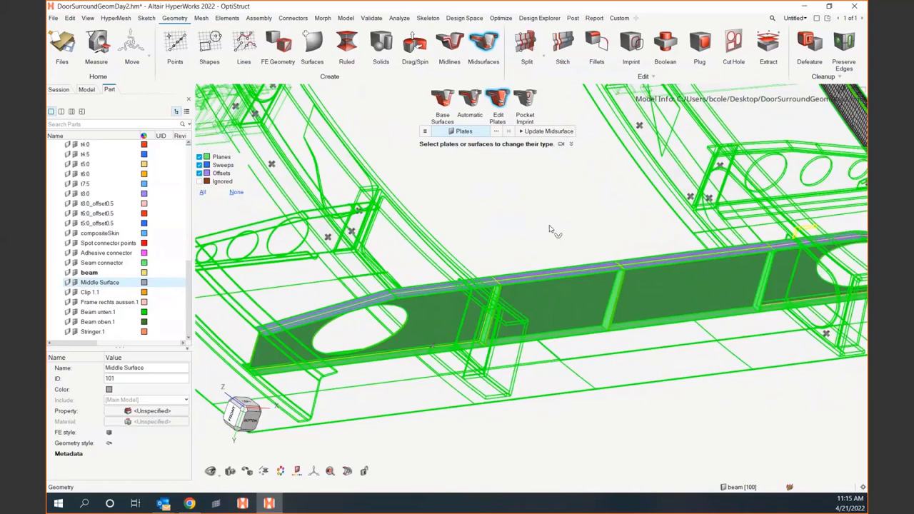
key("Escape")
scroll(525, 215, "down", 2)
right_click_drag(531, 218, 655, 326)
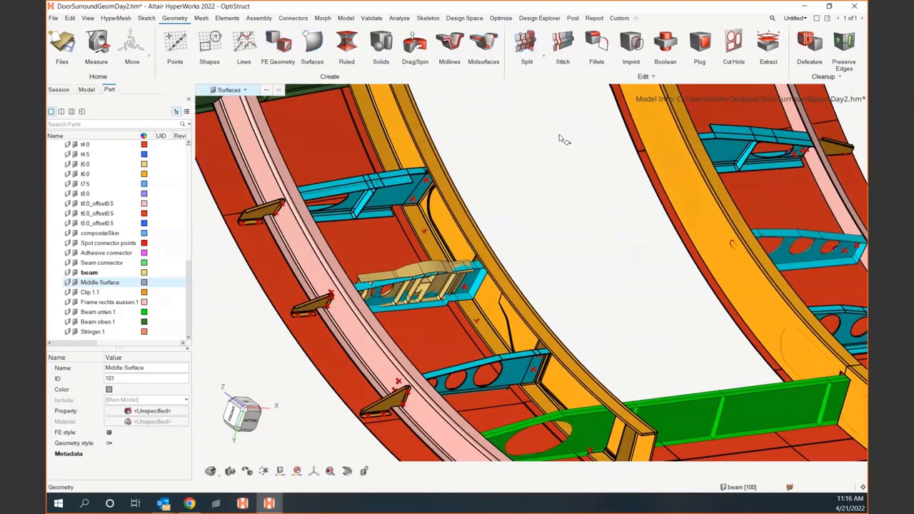
Combine the solids of the frame running along the door opening's left side with Boolean Combine
left_click(666, 44)
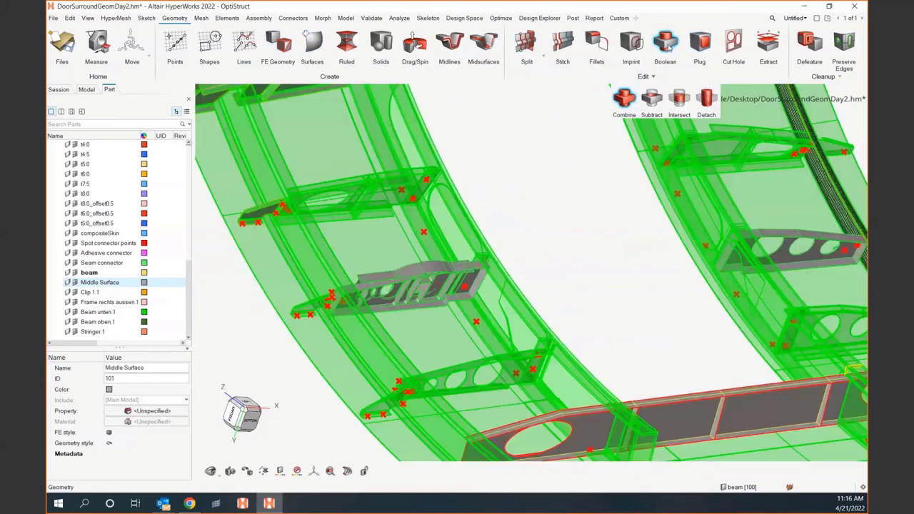
left_click(471, 239)
left_click(481, 238)
middle_click_drag(481, 238, 509, 239)
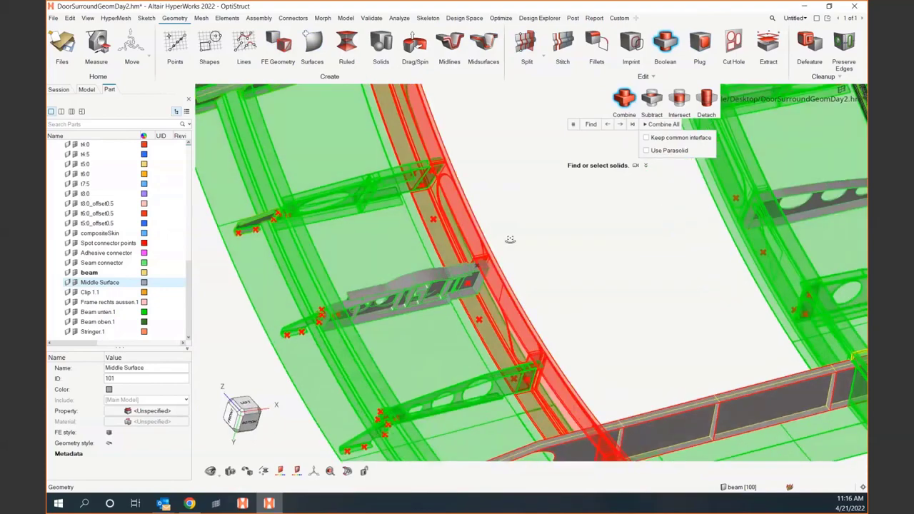
scroll(510, 239, "down", 5)
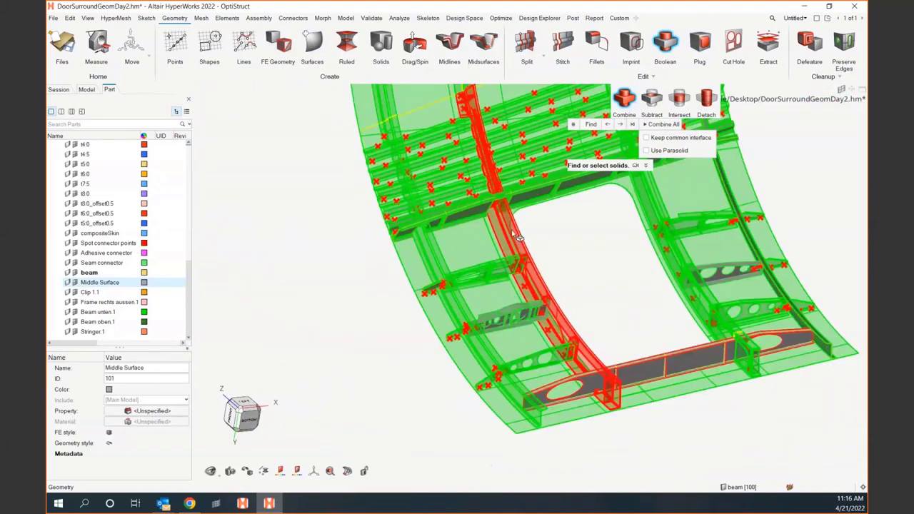
scroll(614, 321, "down", 3)
mouse_move(624, 326)
right_mouse_down()
mouse_move(636, 367)
mouse_move(620, 379)
mouse_move(619, 330)
right_mouse_up()
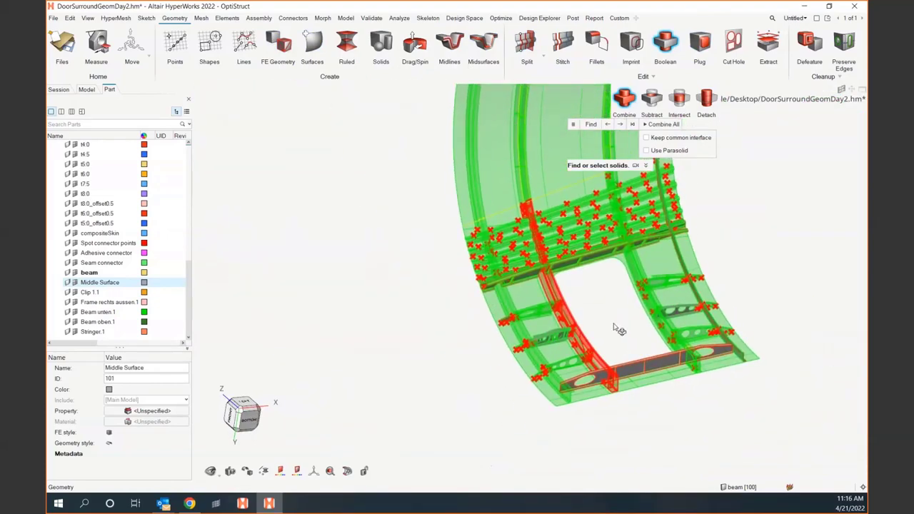
left_click(649, 125)
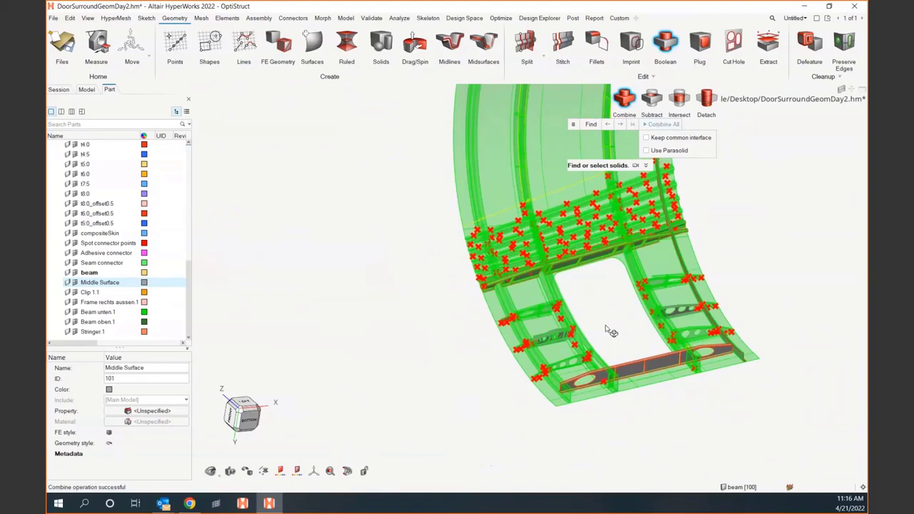
Extract the midsurface of the combined frame solid along the door opening's left side with the Automatic midsurface tool
key("Escape")
key("Escape")
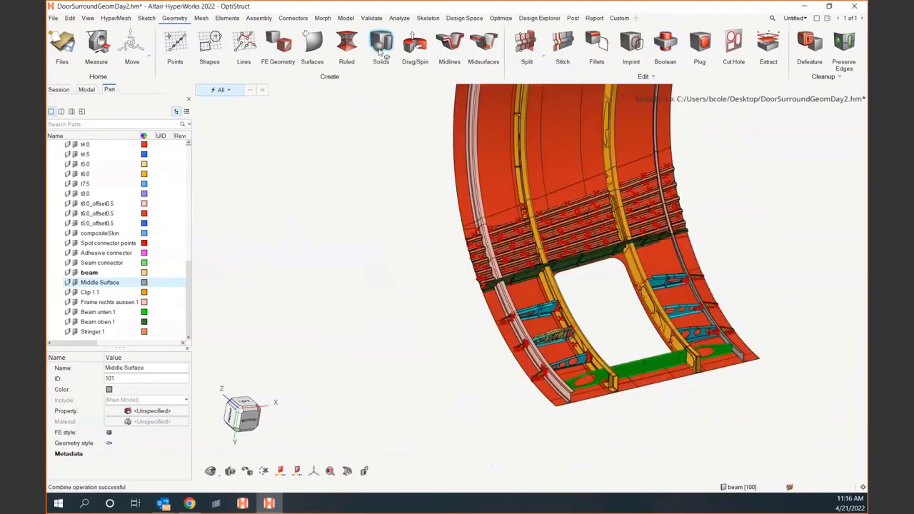
left_click(571, 316)
right_click_drag(632, 307, 617, 320)
key("s")
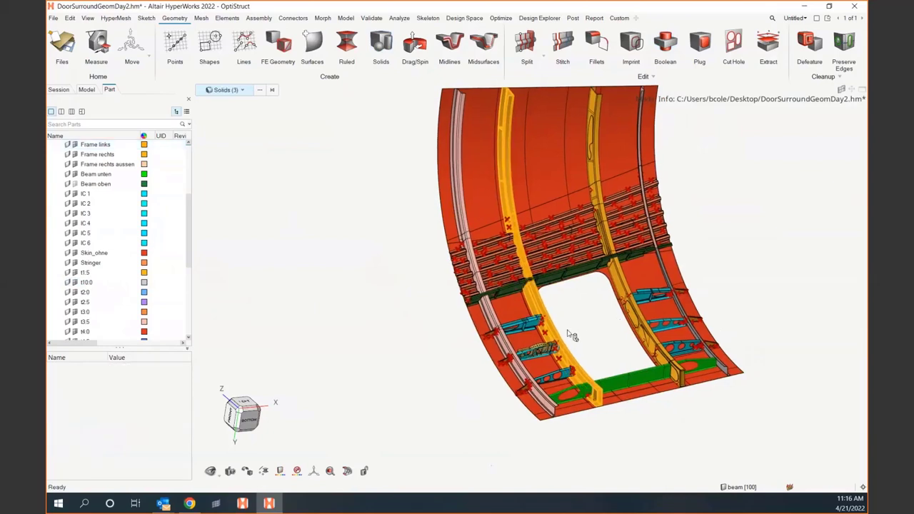
left_click(485, 44)
left_click(498, 100)
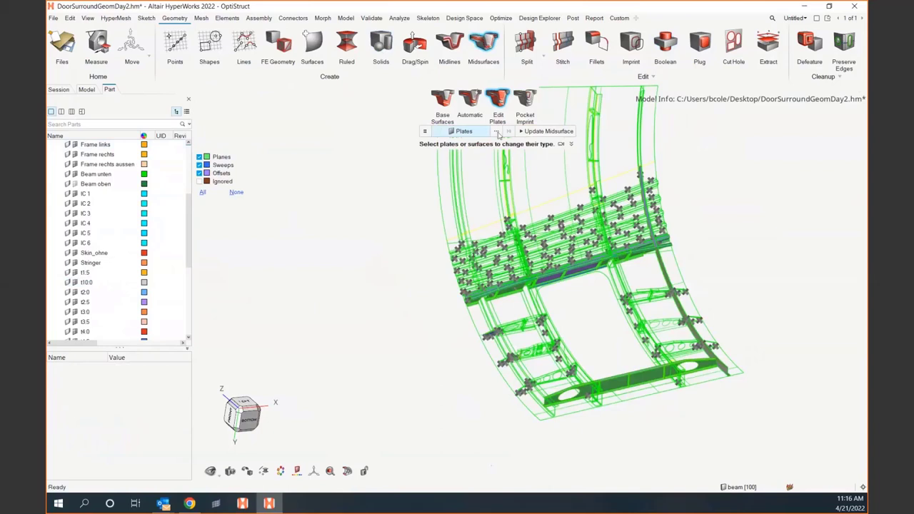
left_click(465, 107)
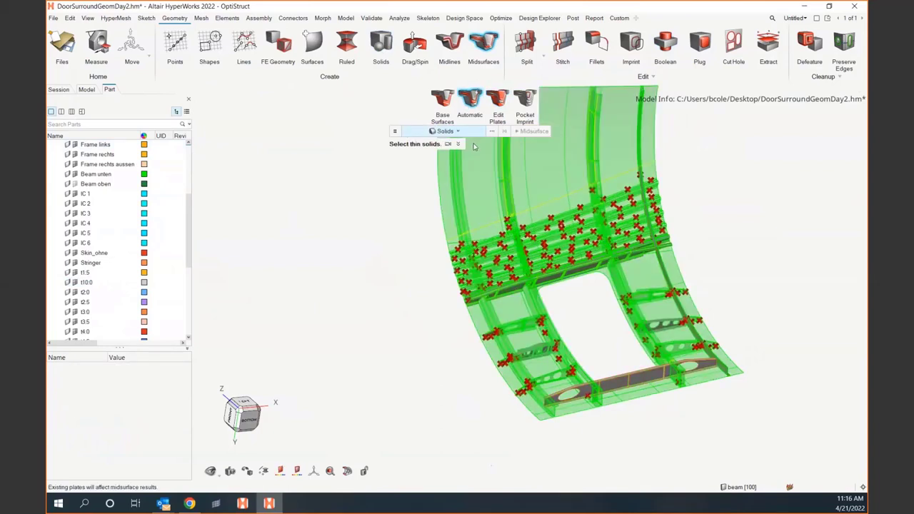
left_click(559, 337)
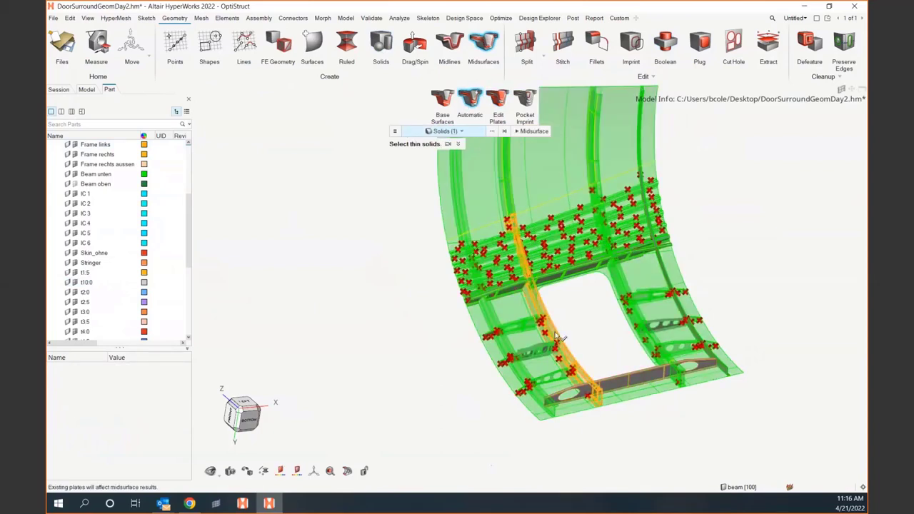
left_click(529, 133)
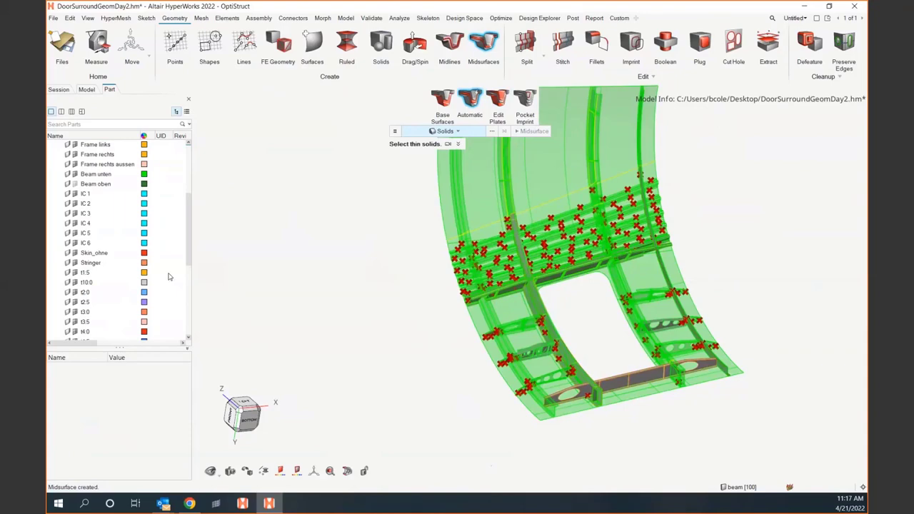
Inspect the left frame's extracted midsurface around the door opening and its junction with the upper cross beam
middle_click_drag(593, 343, 620, 326)
scroll(621, 326, "up", 5)
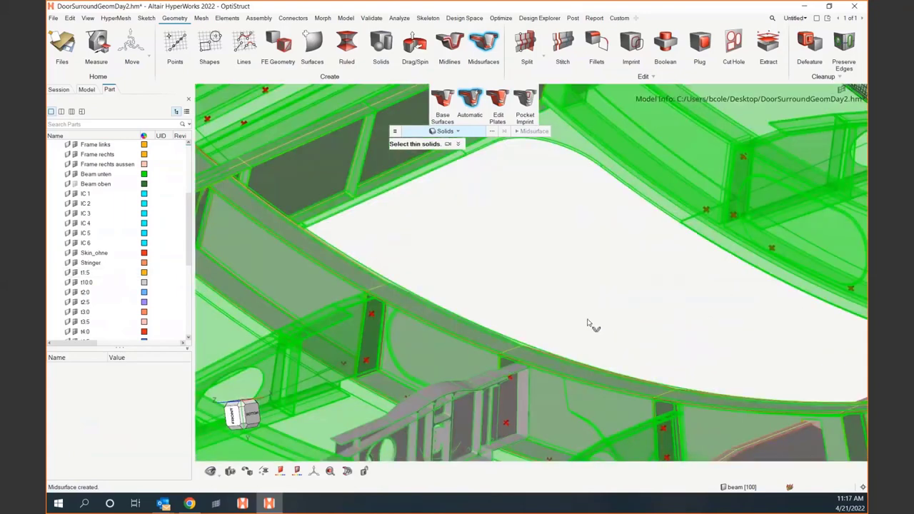
right_click_drag(592, 324, 675, 254)
scroll(679, 249, "down", 3)
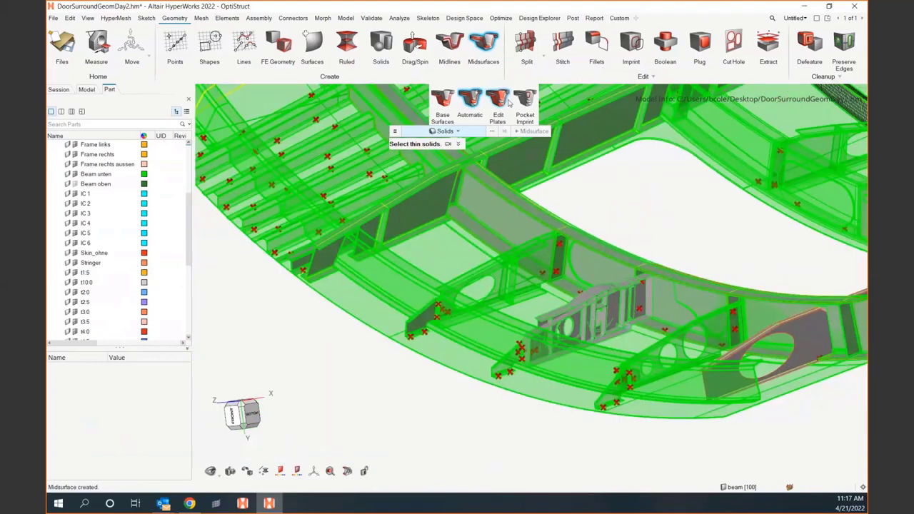
Review the plane, sweep and offset plate types along the left frame's midsurface and the upper cross beam with Edit Plates
left_click(506, 105)
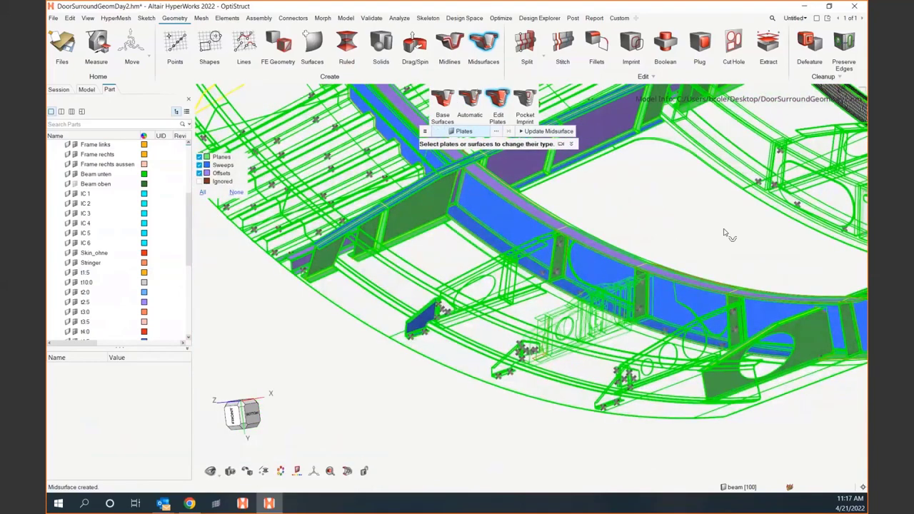
right_click_drag(592, 197, 499, 253)
middle_click_drag(495, 250, 481, 274)
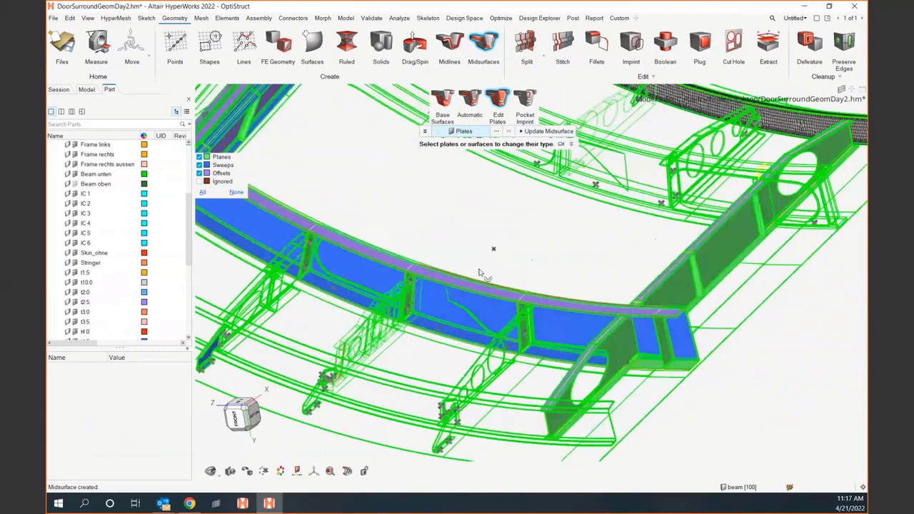
scroll(481, 274, "up", 5)
right_click_drag(481, 273, 613, 257)
scroll(612, 221, "down", 4)
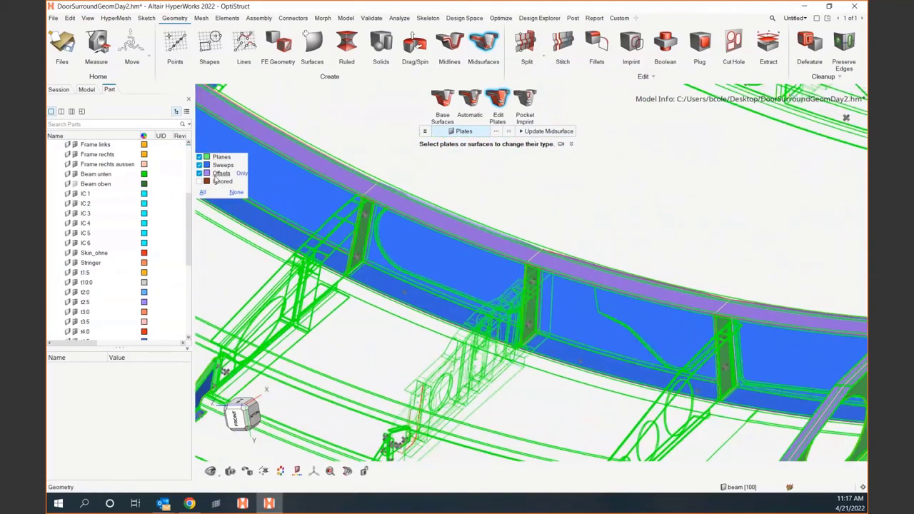
mouse_move(217, 159)
right_click_drag(565, 225, 700, 250)
scroll(677, 232, "down", 2)
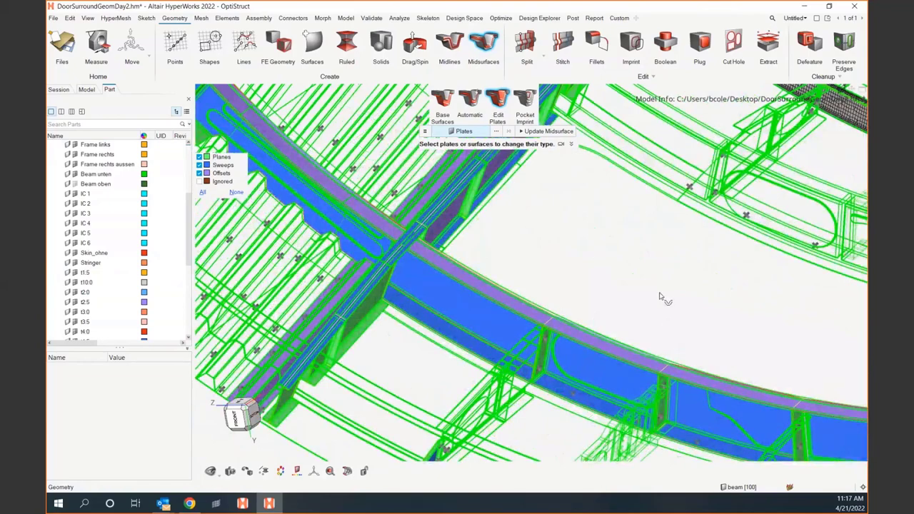
middle_click_drag(652, 279, 643, 243)
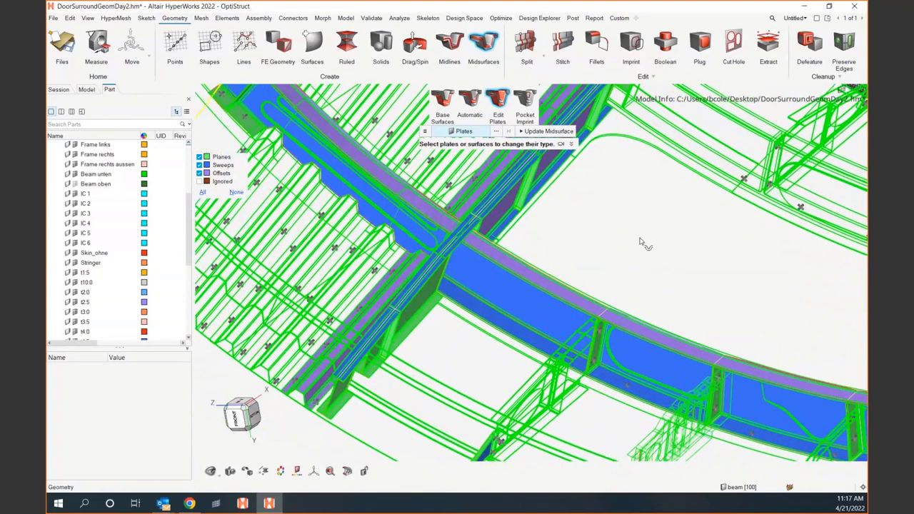
scroll(618, 255, "down", 4)
right_click_drag(622, 254, 600, 261)
scroll(578, 259, "up", 5)
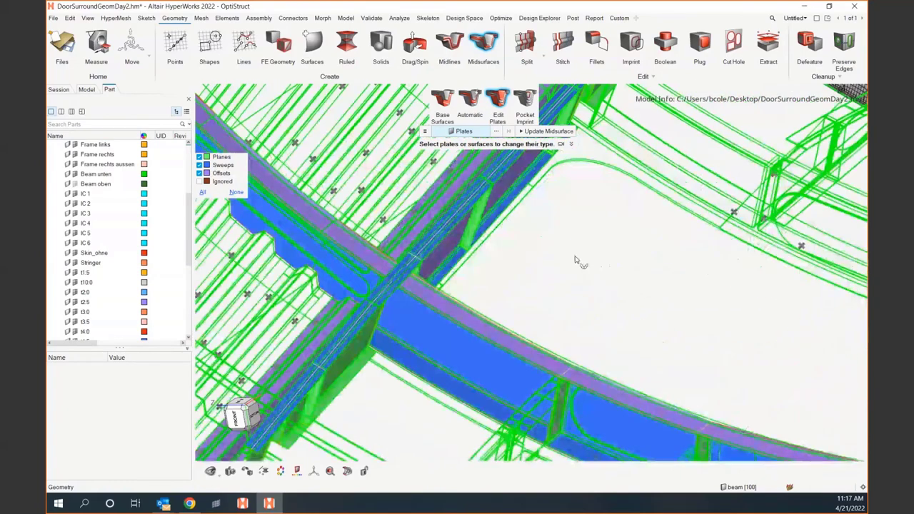
scroll(587, 265, "down", 1)
middle_click_drag(588, 265, 575, 260)
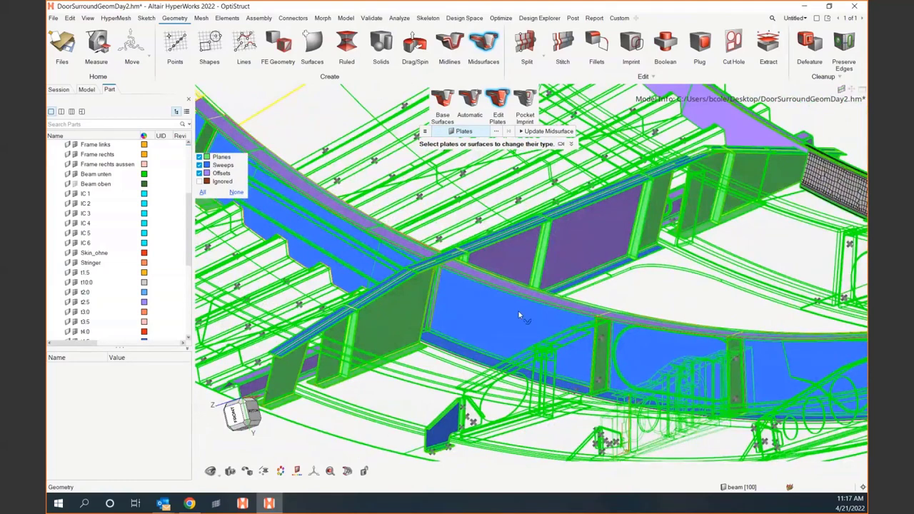
Change the plate type of the left frame's long web surfaces to Planar
mouse_move(222, 157)
scroll(577, 327, "up", 5)
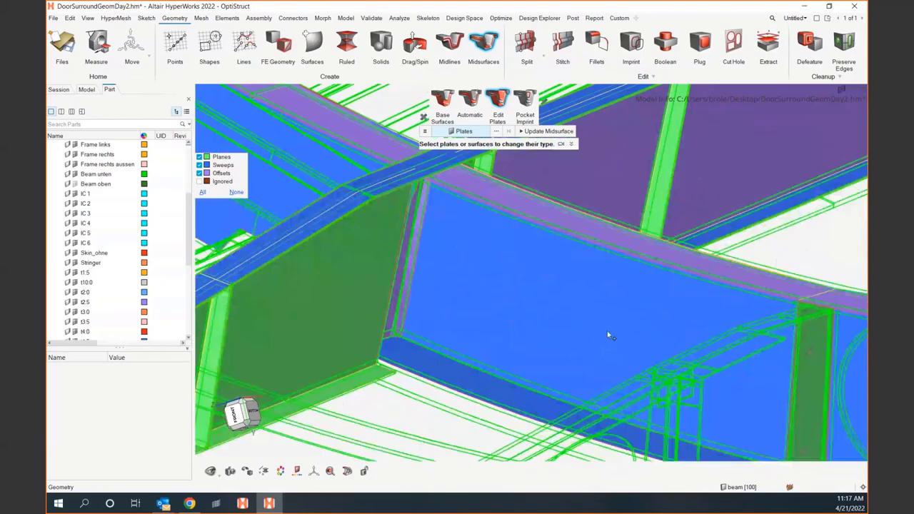
left_click(607, 330)
scroll(584, 312, "down", 5)
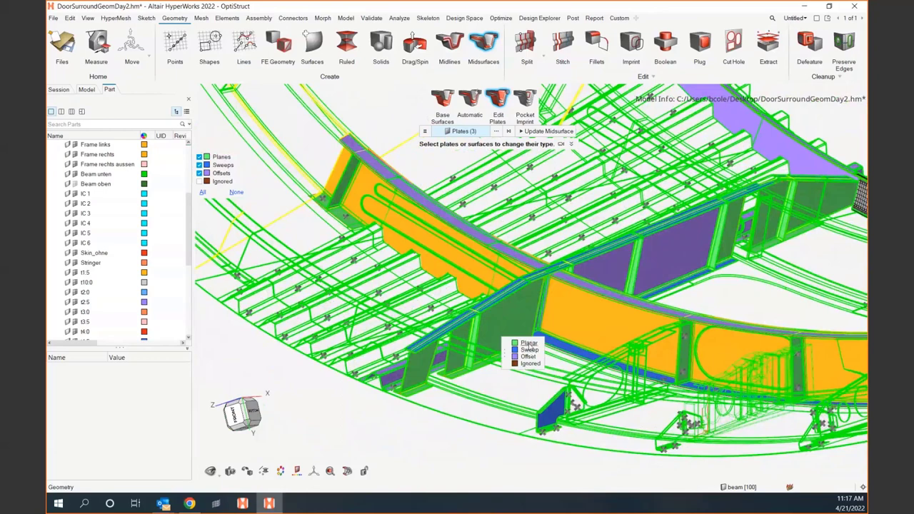
left_click(528, 343)
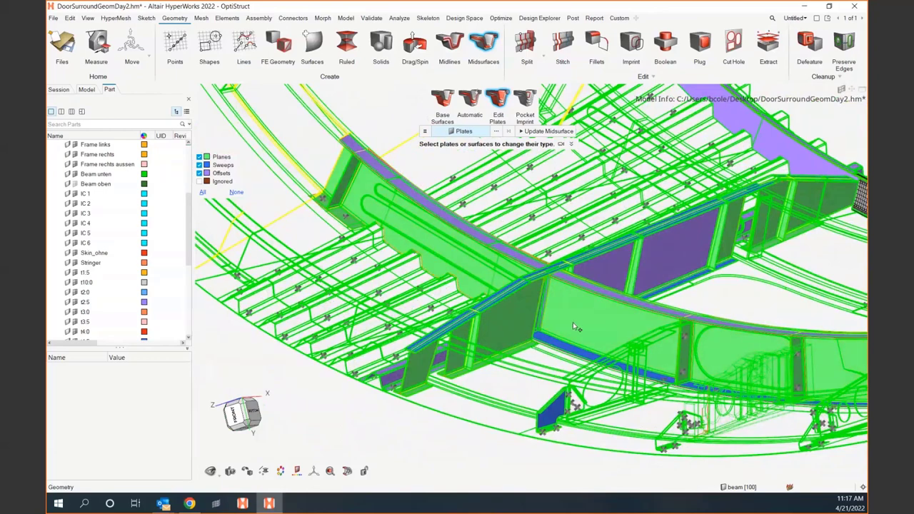
left_click(642, 334)
middle_click_drag(588, 312, 571, 318)
left_click_drag(571, 316, 585, 295, "ctrl")
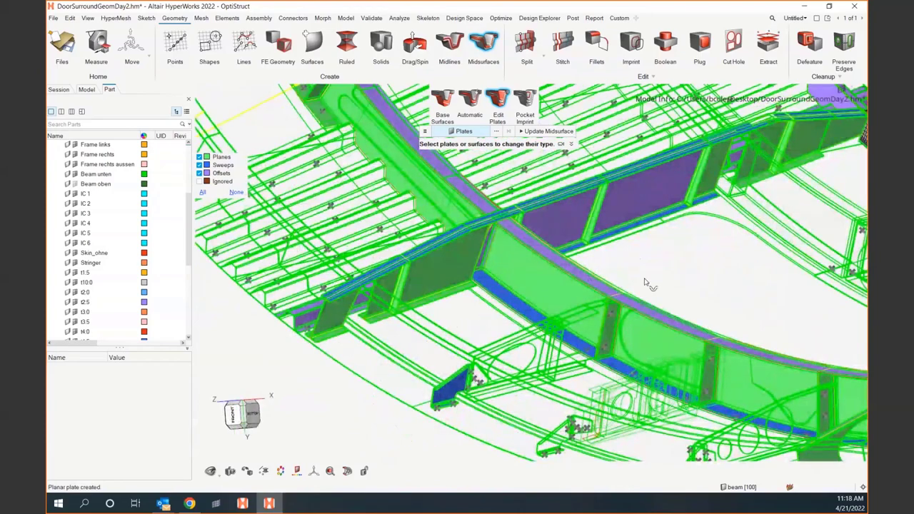
right_click_drag(677, 289, 543, 273)
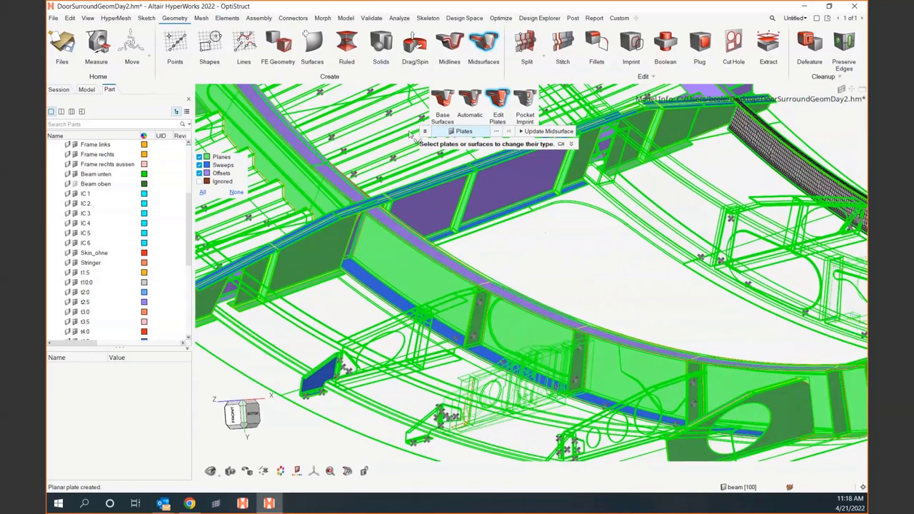
Change the Edit Plates colour option so that individual plates are shown in separate colours
left_click(425, 132)
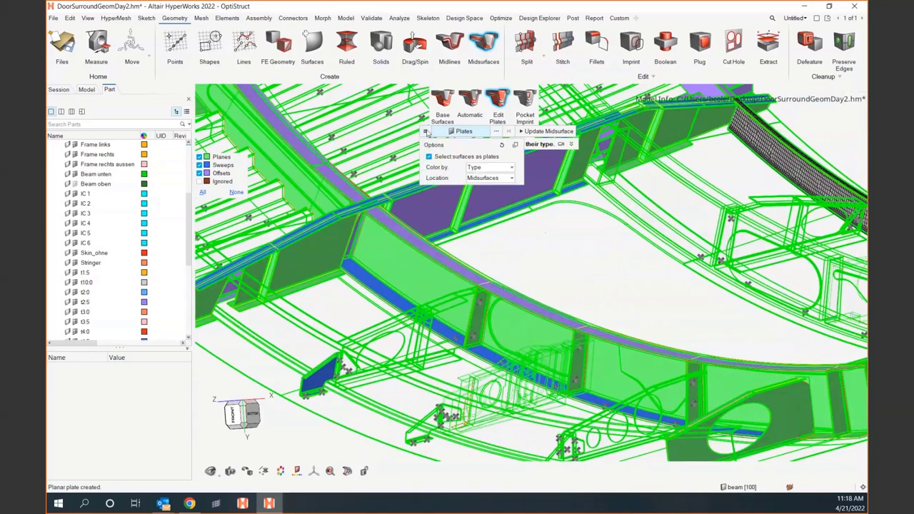
left_click(486, 170)
left_click(483, 184)
right_click_drag(526, 261, 552, 325)
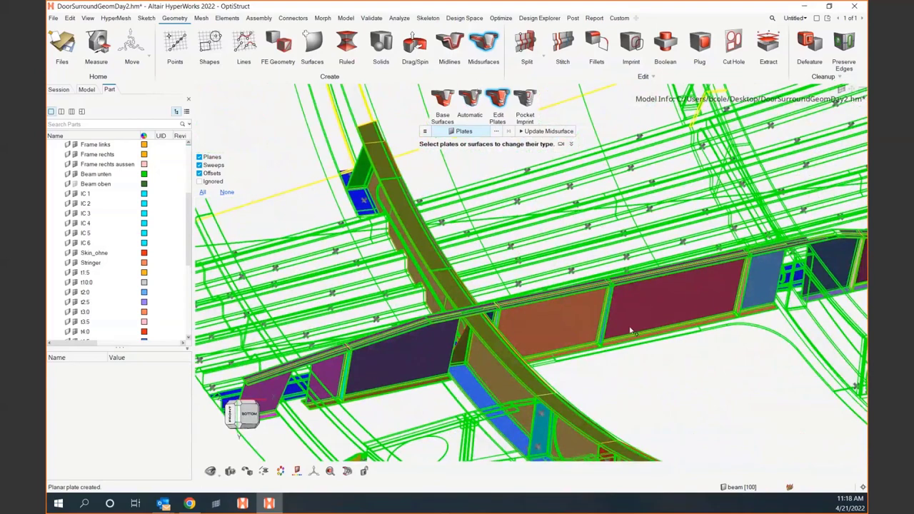
Merge the two adjacent web panels of the upper cross beam above the door opening into one Planar plate
scroll(629, 330, "up", 3)
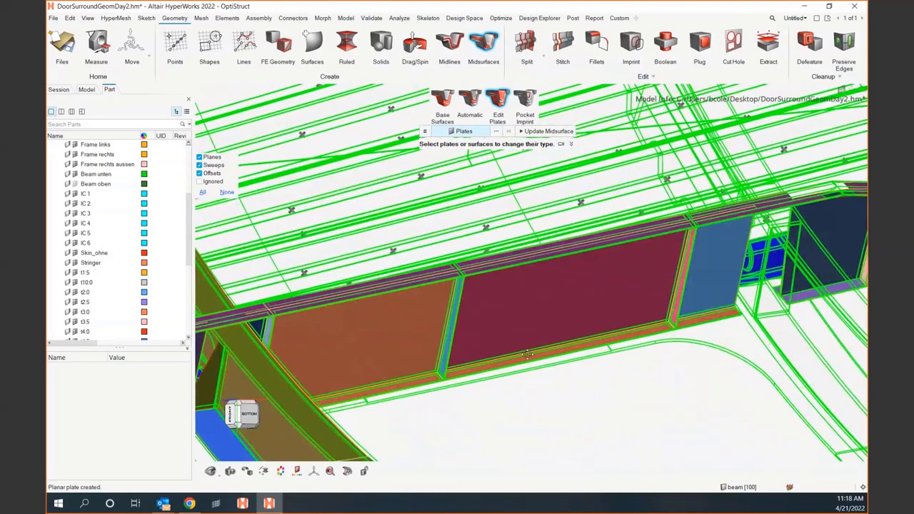
mouse_move(527, 354)
middle_mouse_down()
mouse_move(485, 357)
mouse_move(529, 361)
middle_mouse_up()
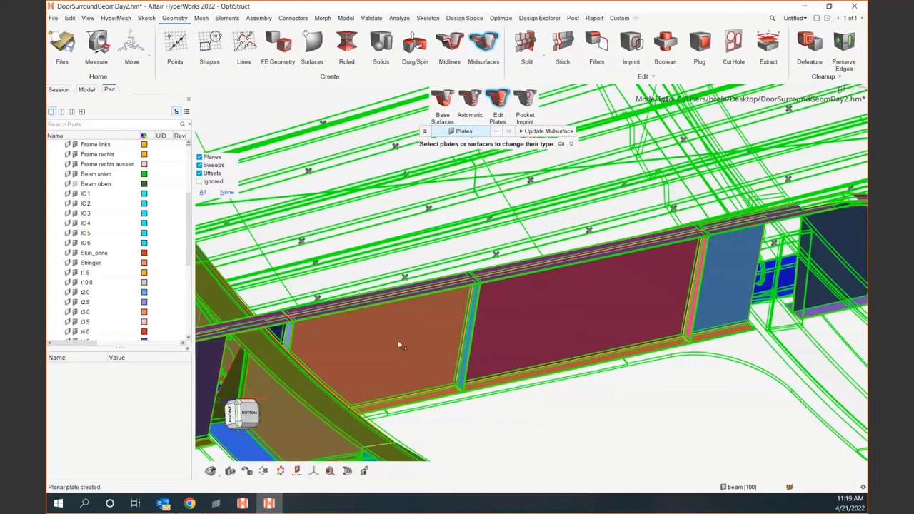
right_click_drag(389, 349, 445, 347)
scroll(440, 341, "up", 2)
scroll(440, 341, "down", 1)
scroll(441, 344, "down", 2)
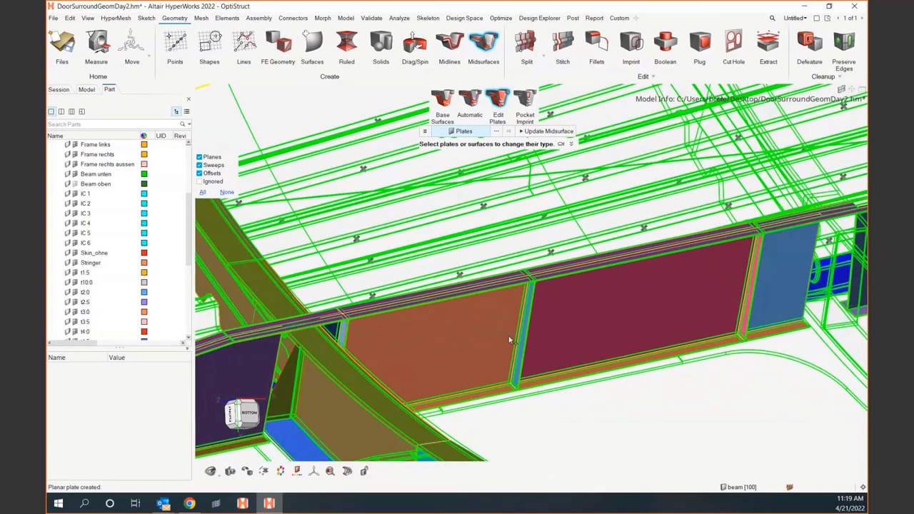
left_click(464, 349)
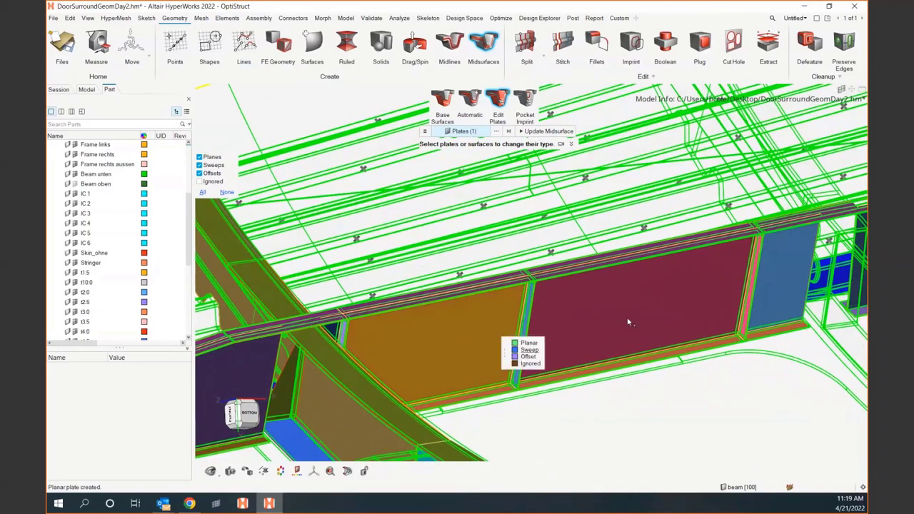
left_click(627, 319)
middle_click_drag(626, 318, 616, 325)
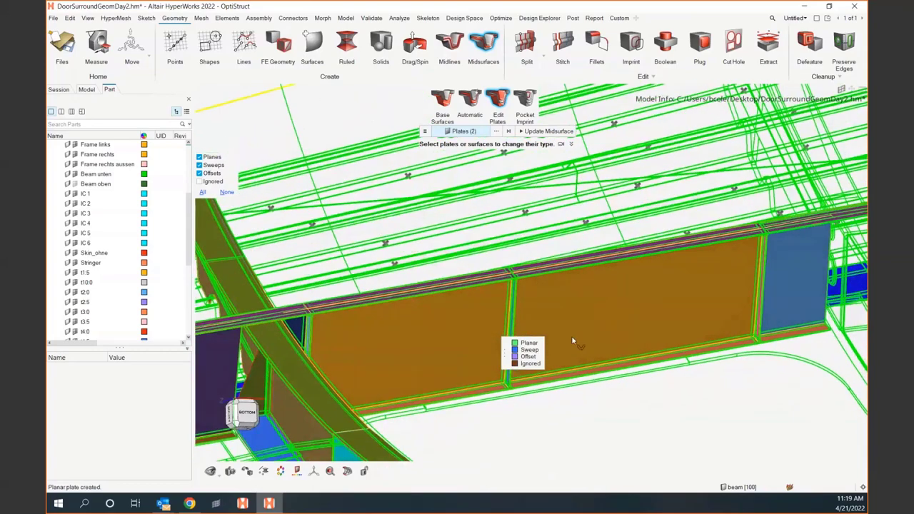
left_click(530, 344)
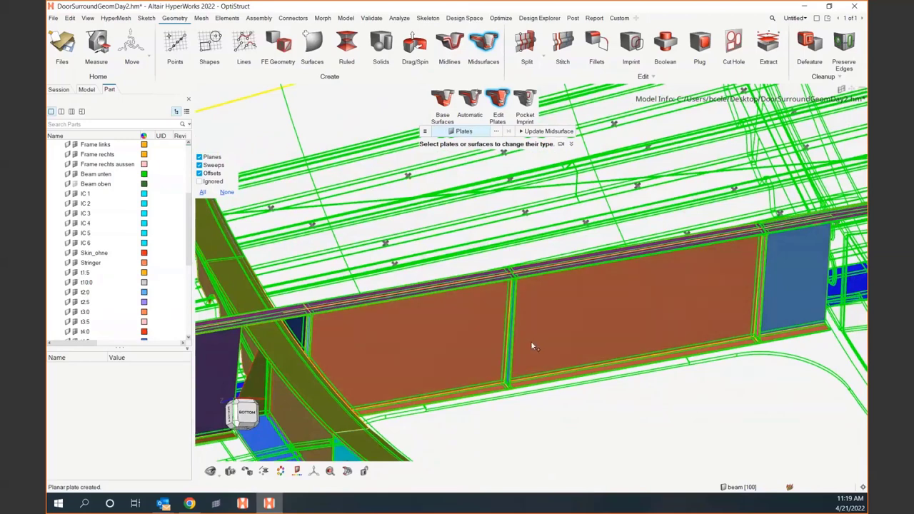
left_click(592, 312)
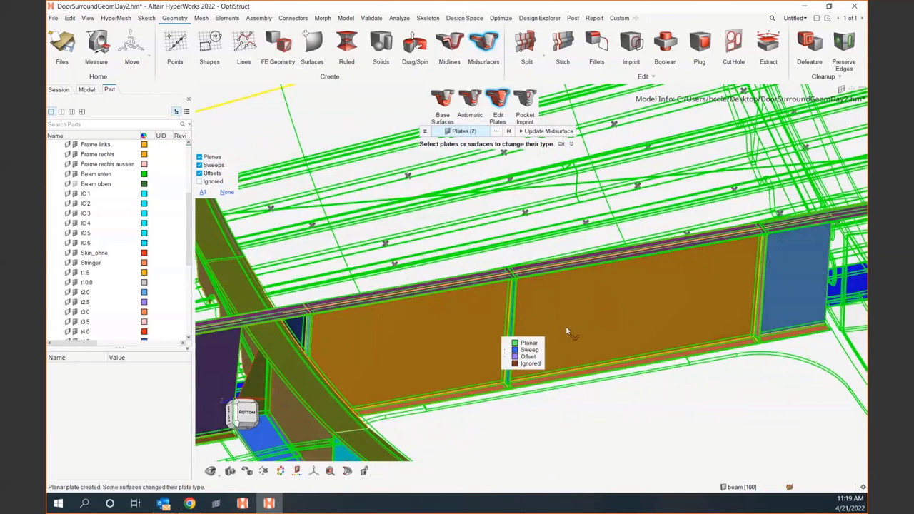
left_click(532, 348)
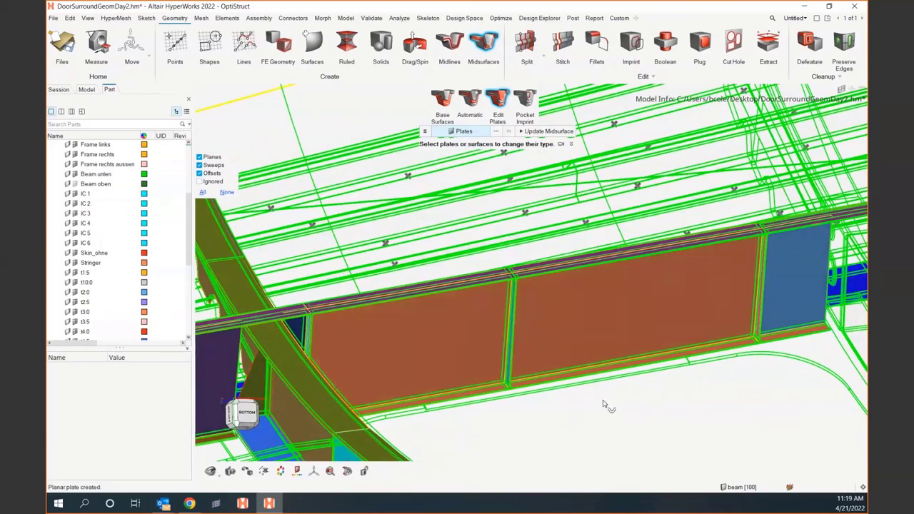
Add the upper cross beam's neighbouring narrow web panel beside the right frame to the same Planar plate
right_click_drag(604, 403, 549, 417)
right_click_drag(671, 353, 537, 391)
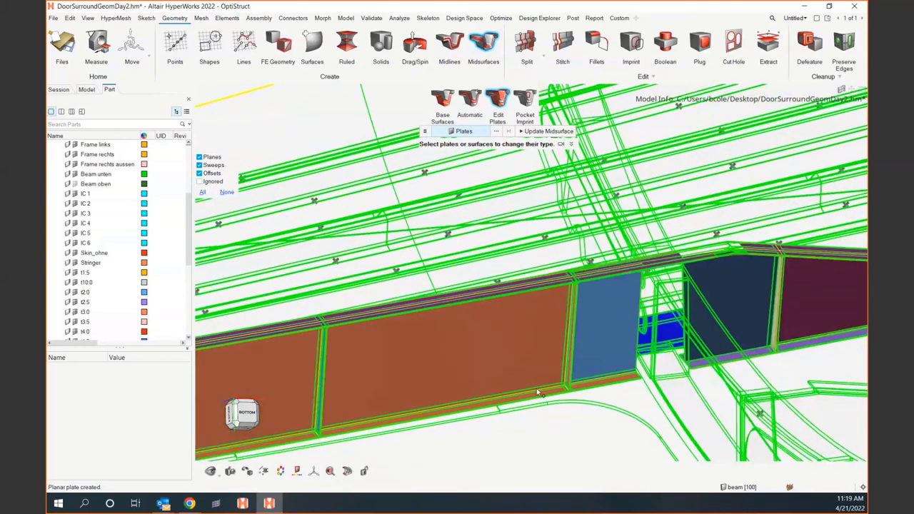
left_click(608, 333)
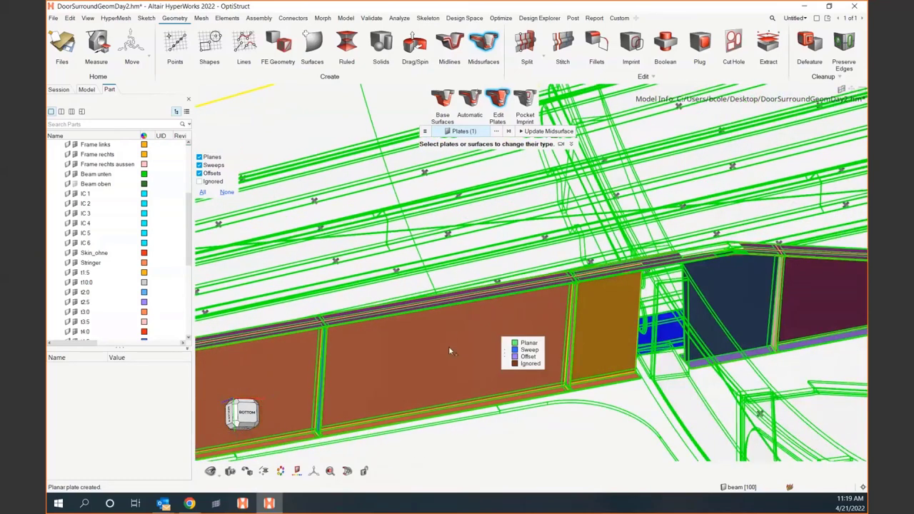
right_click_drag(449, 351, 521, 355)
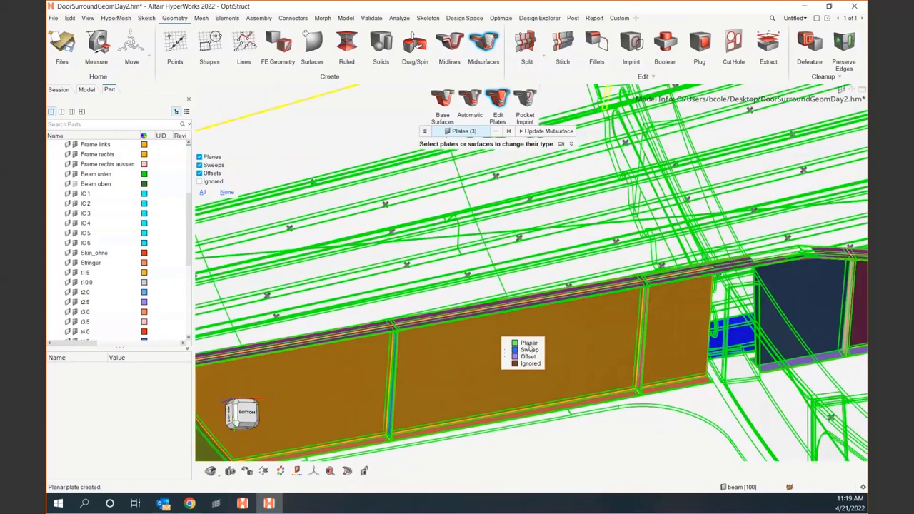
left_click(529, 343)
middle_click_drag(542, 350, 635, 318)
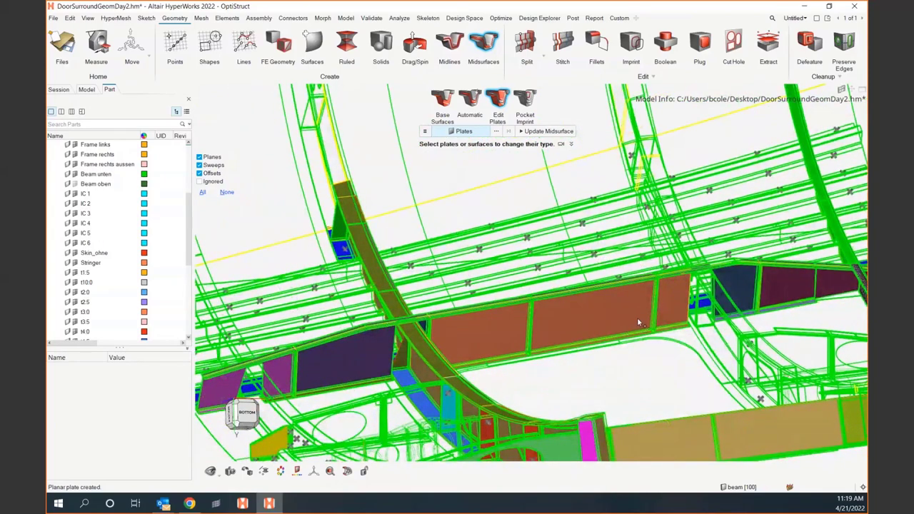
middle_click_drag(636, 367, 436, 389)
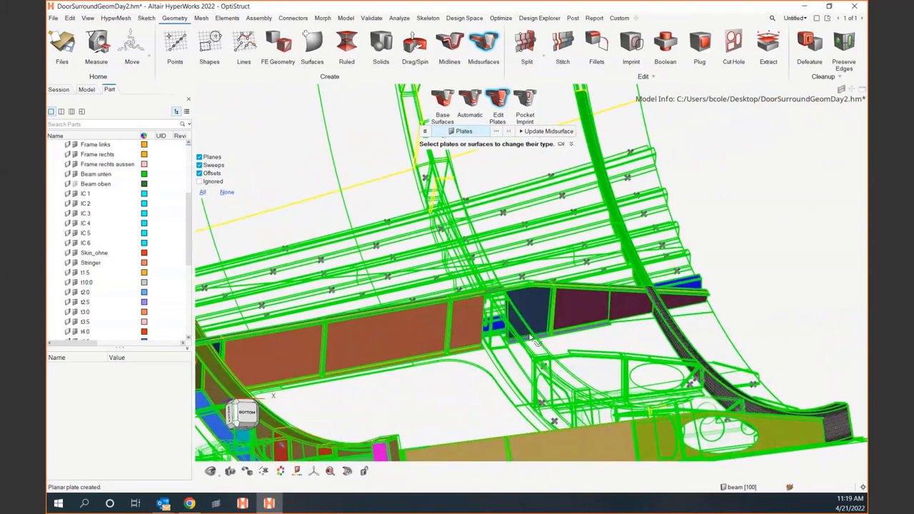
Merge the upper cross beam's outer web panels, on the far side of the right frame, into one Sweep plate
left_click(530, 315)
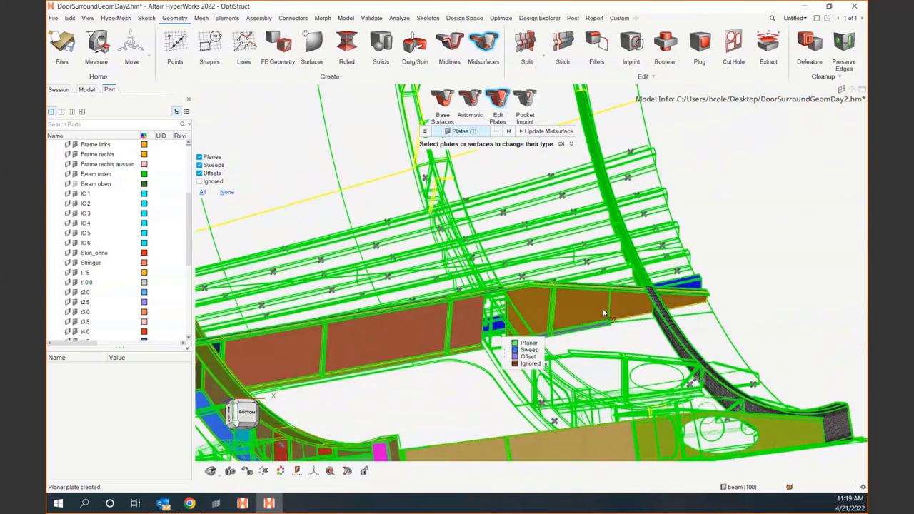
left_click(603, 312)
left_click(528, 350)
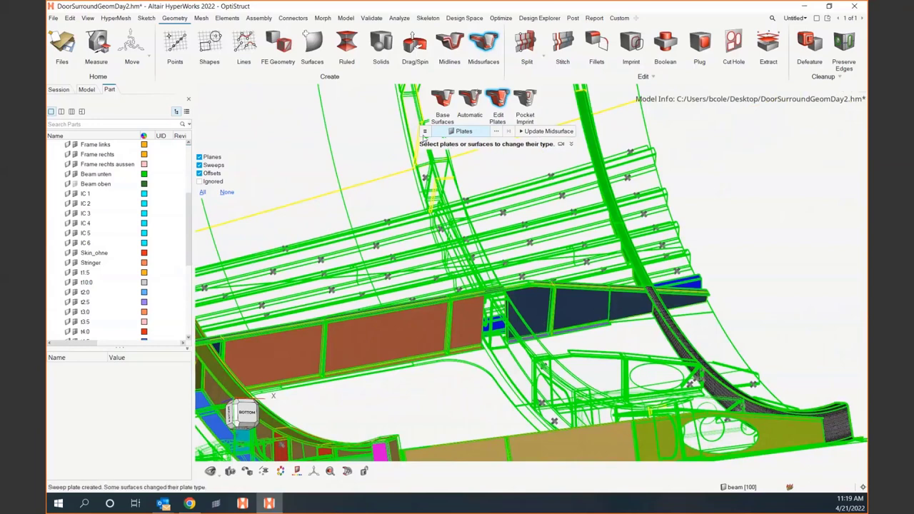
left_click(425, 132)
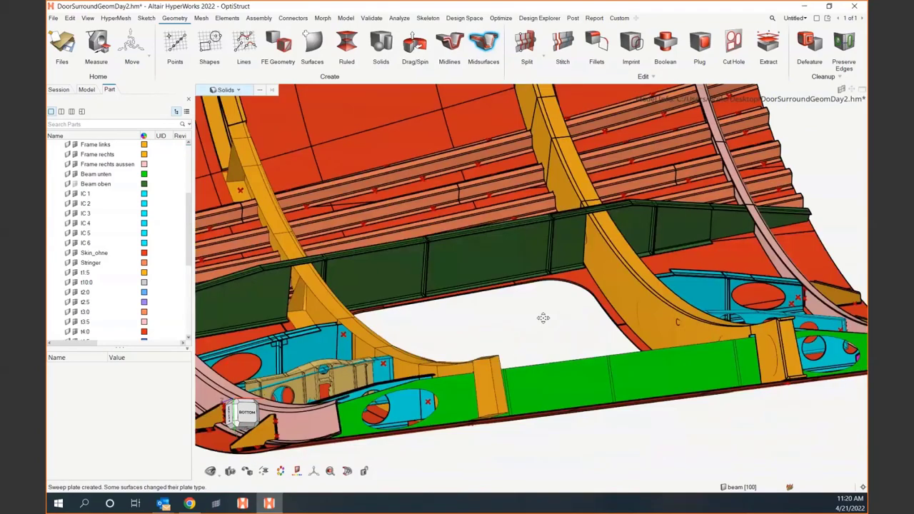
Isolate the beam component that lies between the cyan intercostals beside the left frame
right_click_drag(543, 318, 545, 316)
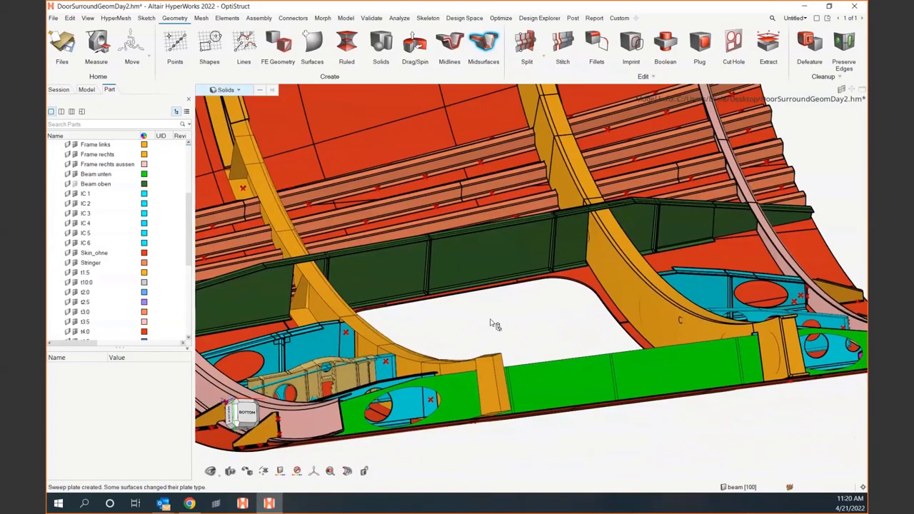
left_click_drag(494, 324, 524, 333, "ctrl")
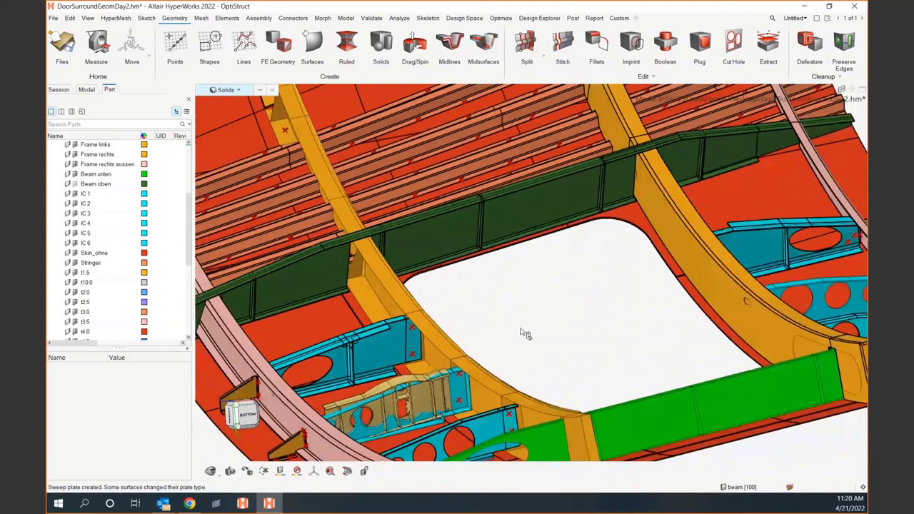
right_click_drag(393, 385, 469, 316)
scroll(469, 316, "up", 4)
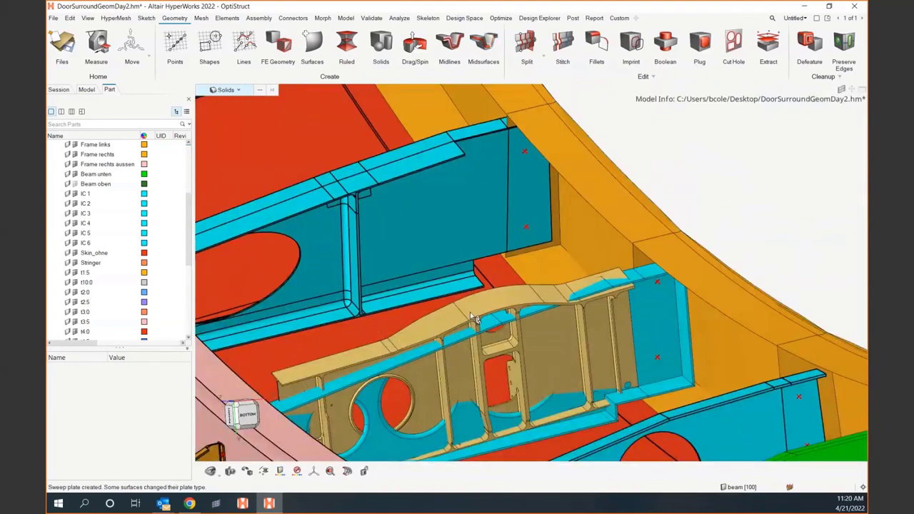
key("s")
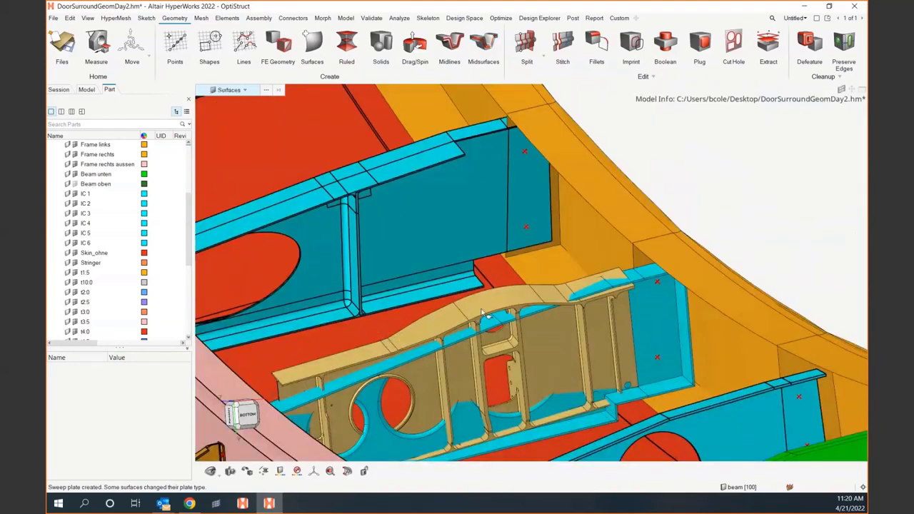
key("c")
left_click(412, 340)
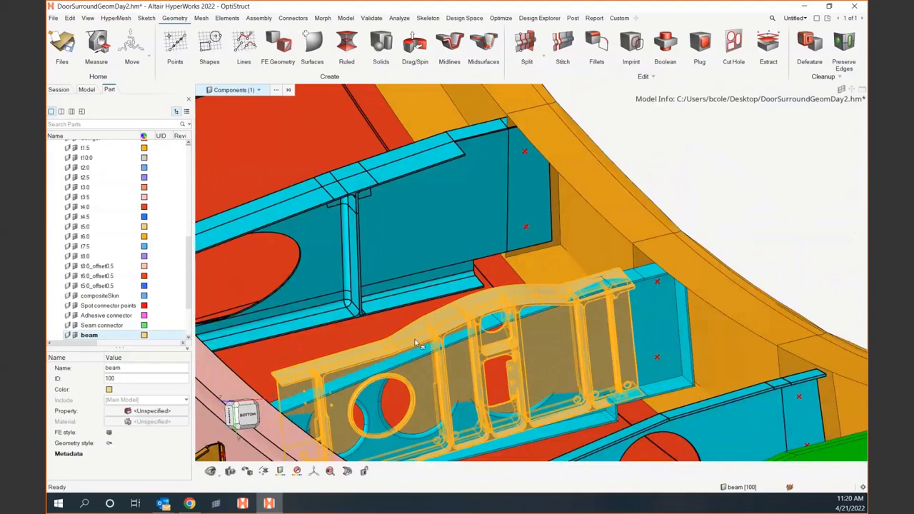
key("i")
left_click(695, 269)
Stitch the beam's free edges along the end rib and at its corner fillet near the small rectangular pocket
scroll(695, 269, "down", 3)
right_click_drag(676, 345, 683, 263)
middle_click_drag(683, 263, 650, 324)
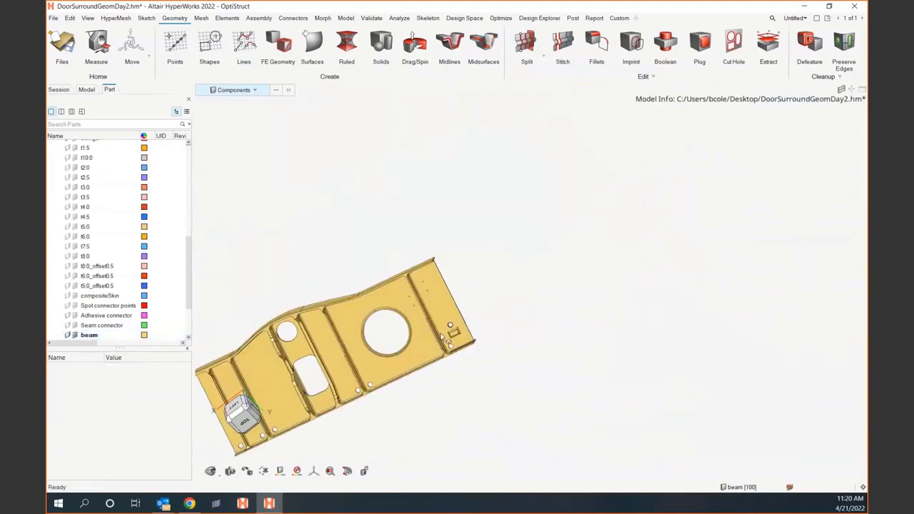
right_click_drag(442, 336, 581, 309)
scroll(560, 292, "up", 5)
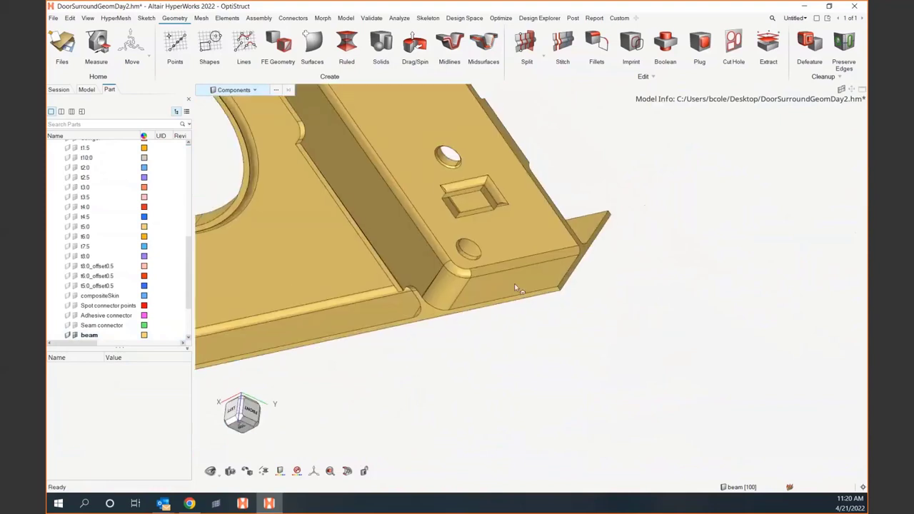
left_click(561, 41)
scroll(583, 337, "down", 5)
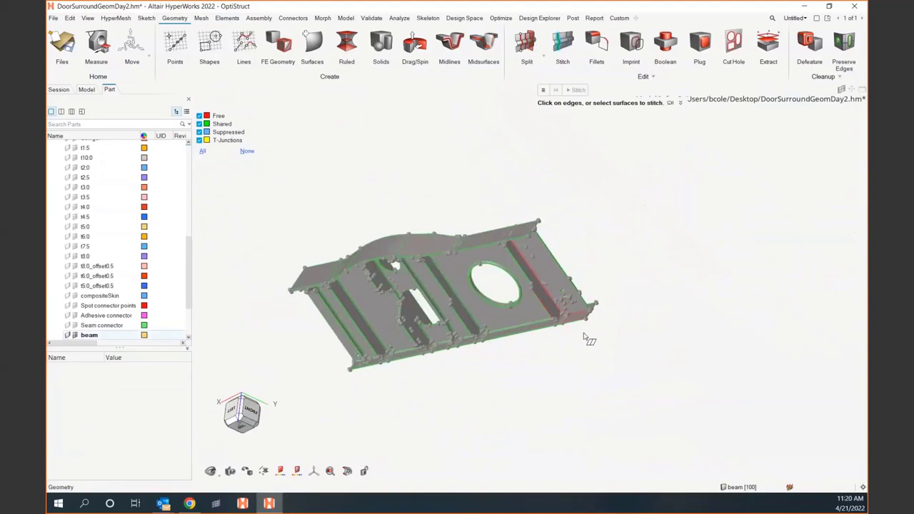
left_click_drag(448, 205, 689, 362, "shift")
middle_click(540, 283)
scroll(566, 355, "up", 5)
scroll(543, 327, "up", 3)
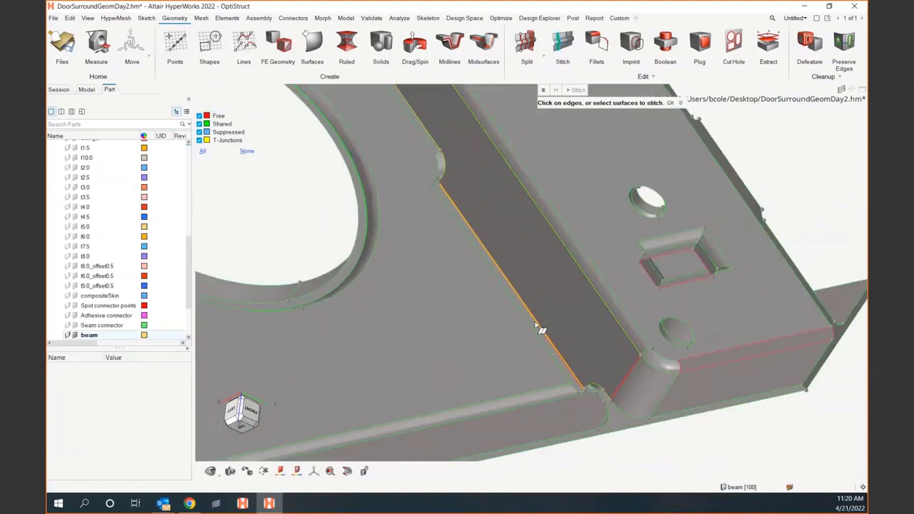
scroll(573, 420, "up", 3)
scroll(572, 419, "up", 2)
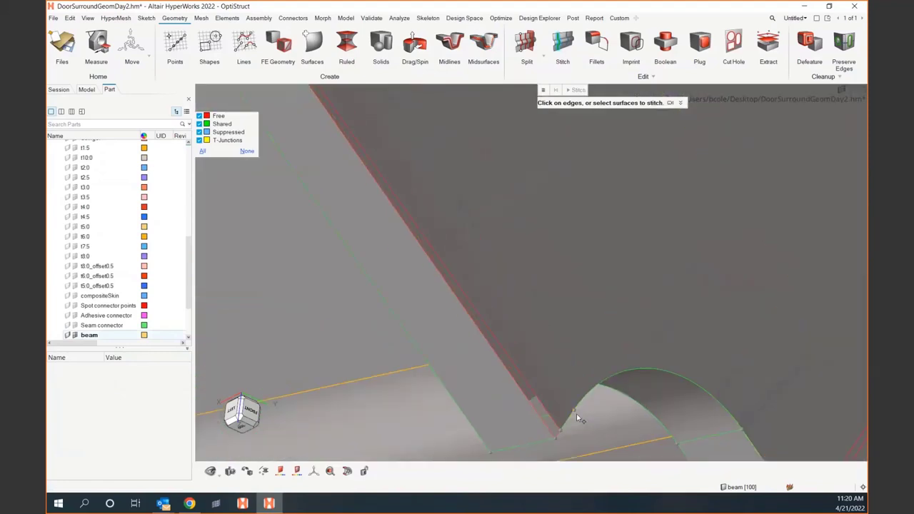
scroll(561, 429, "down", 5)
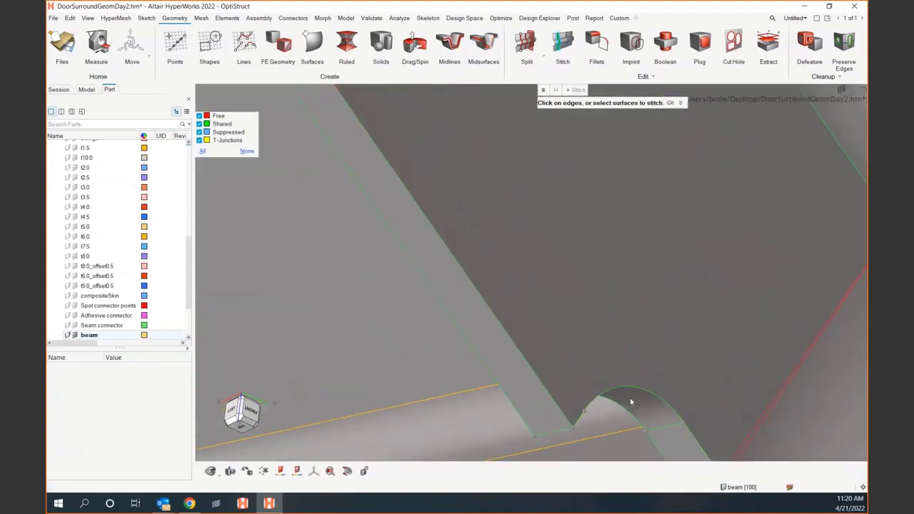
scroll(452, 376, "up", 5)
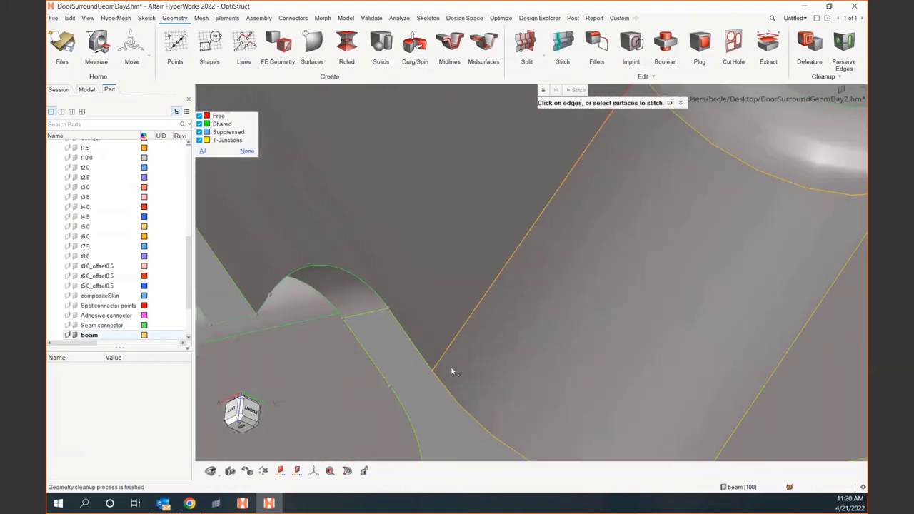
scroll(450, 365, "down", 4)
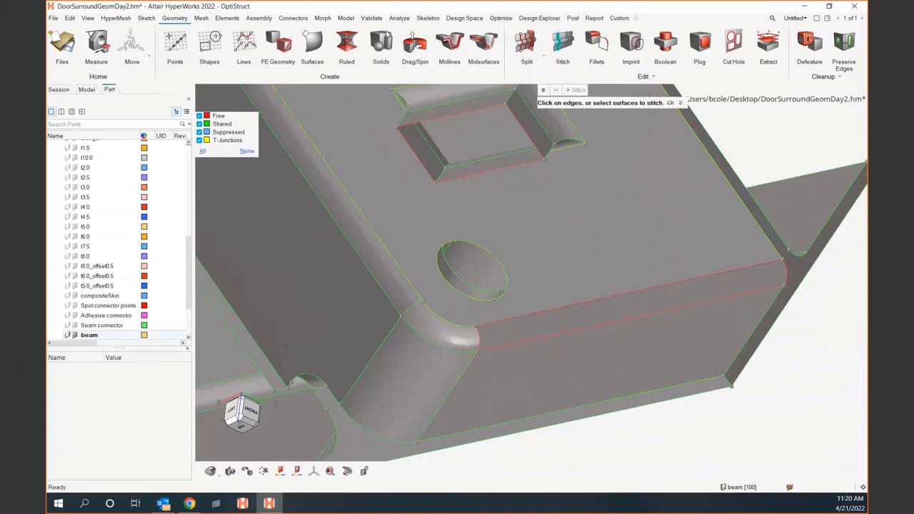
Find the beam's missing surfaces and patch the open loop at the rectangular pocket and the missing fillet along the end edge
left_click(314, 47)
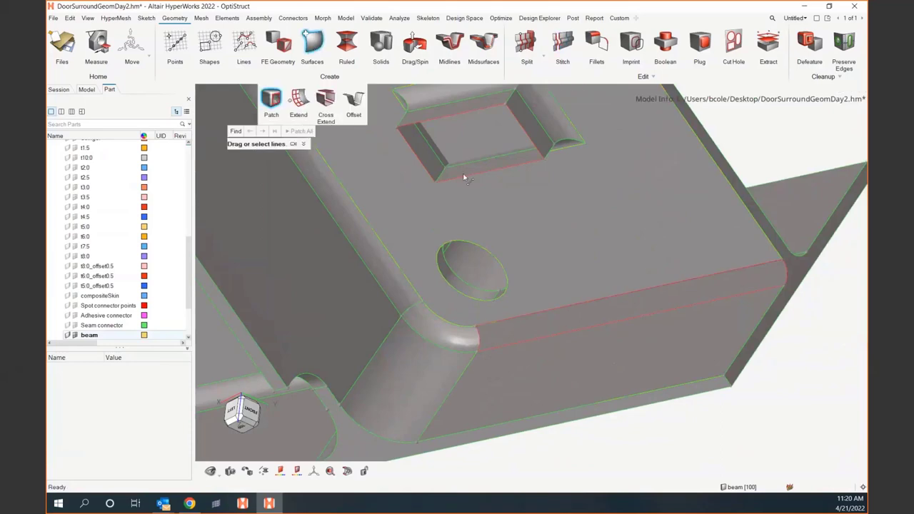
left_click(238, 132)
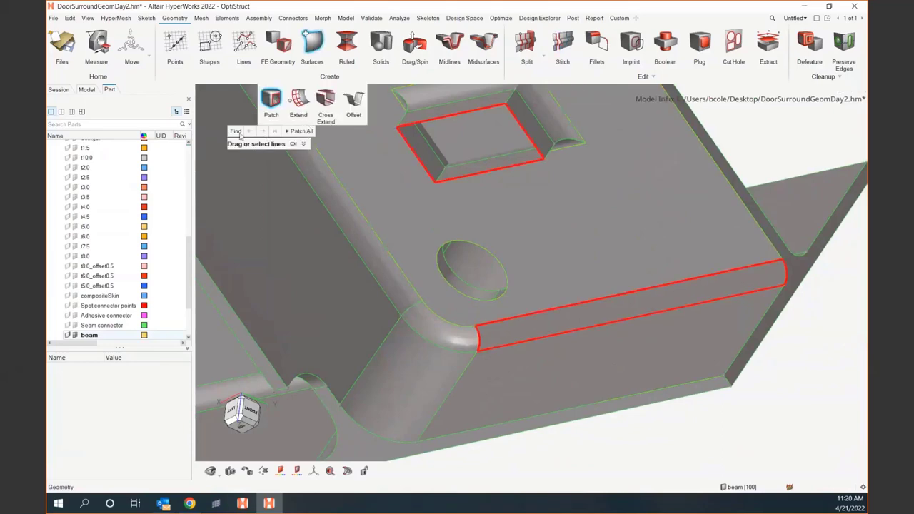
left_click(536, 162)
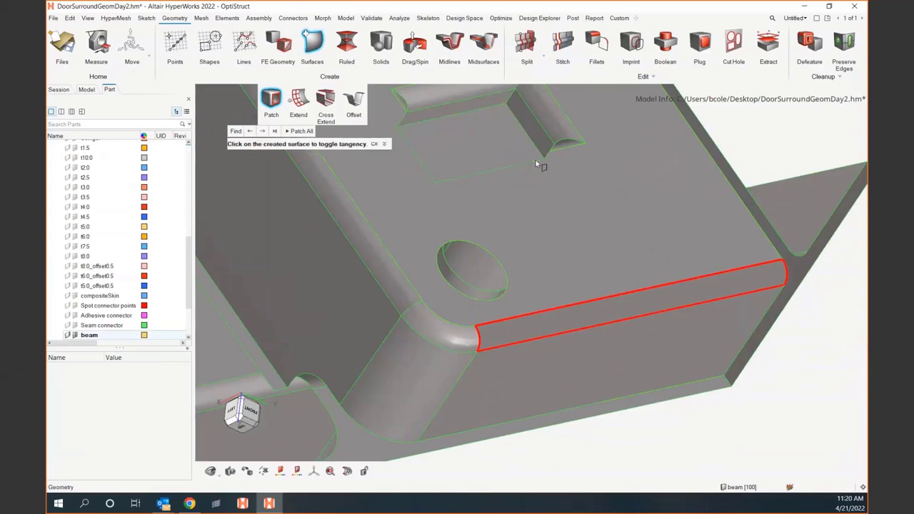
left_click(638, 320)
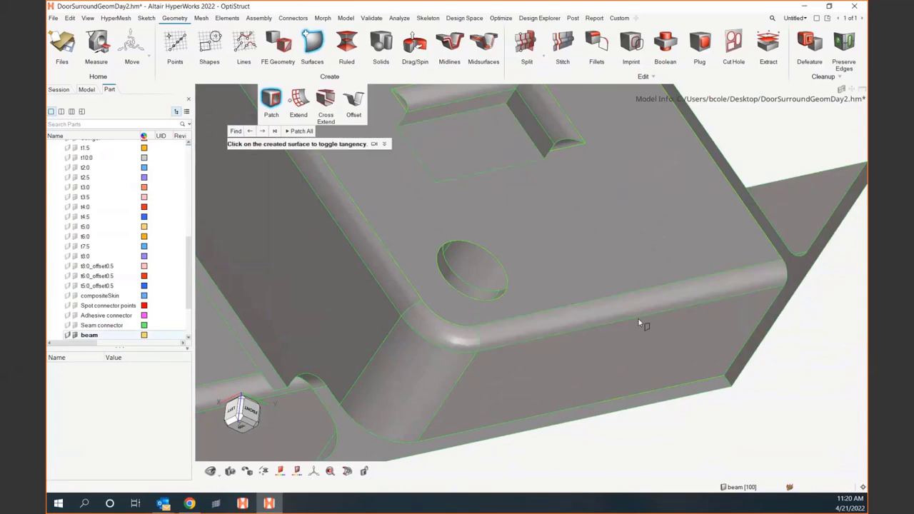
scroll(758, 316, "down", 6)
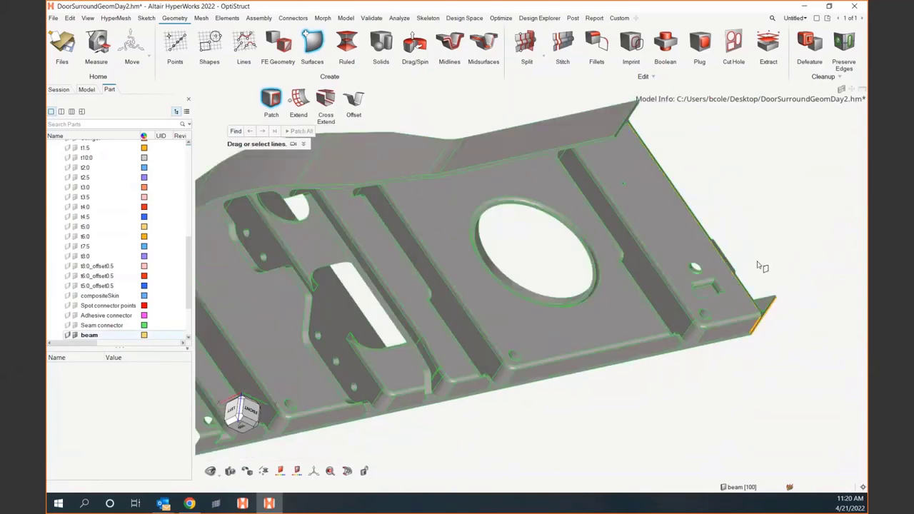
key("f")
key("Escape")
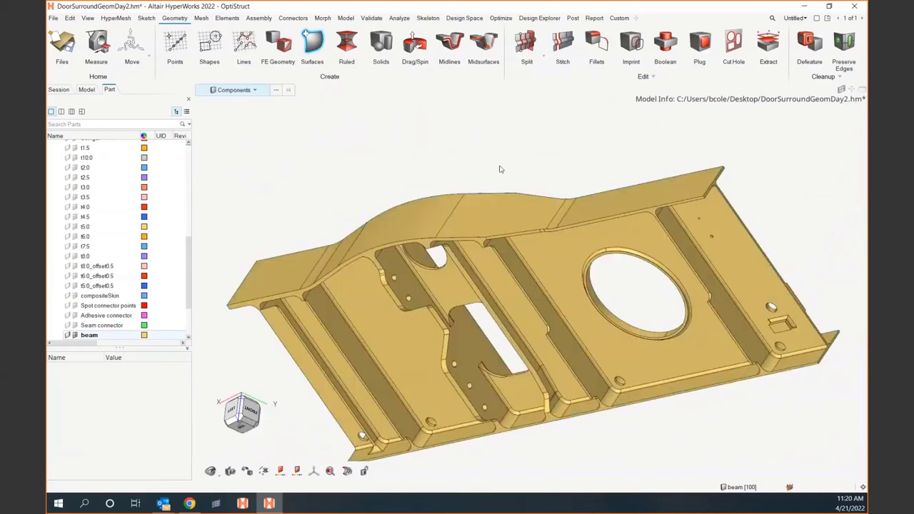
key("Escape")
Create a bounding solid from the beam's closed surfaces
left_click(382, 43)
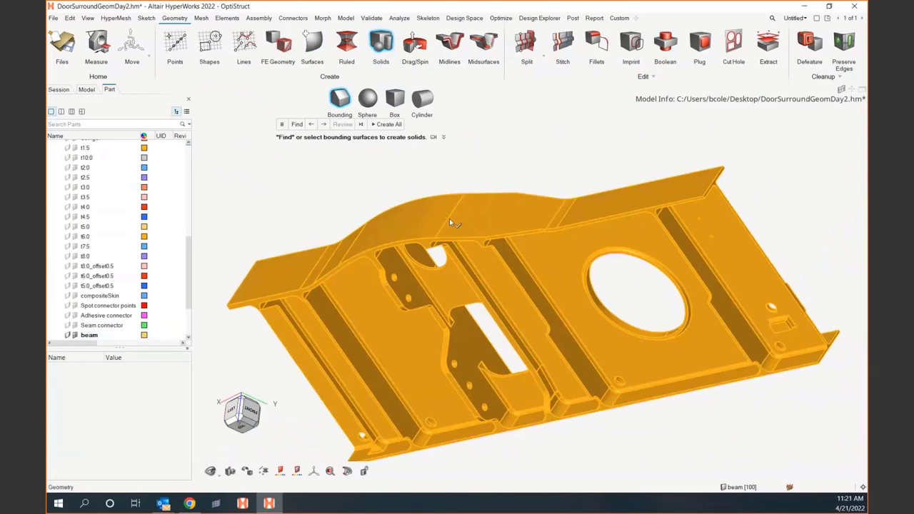
left_click(388, 125)
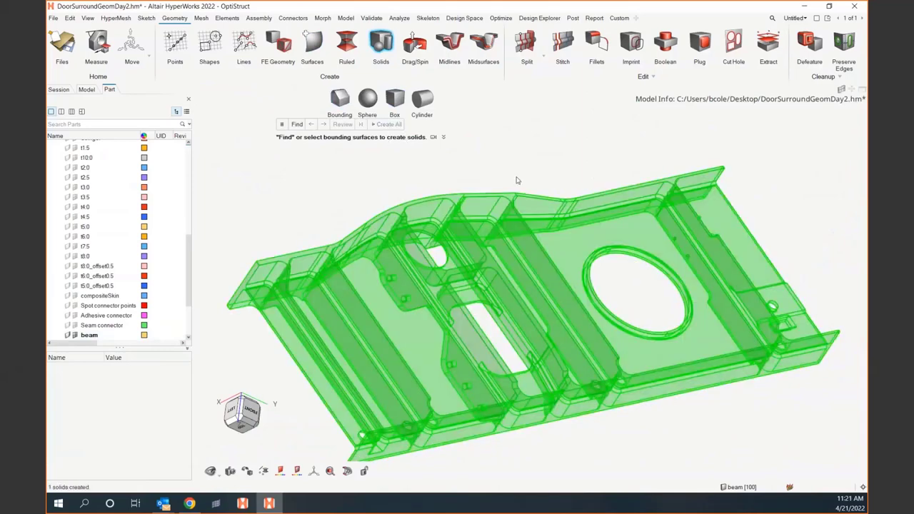
key("Escape")
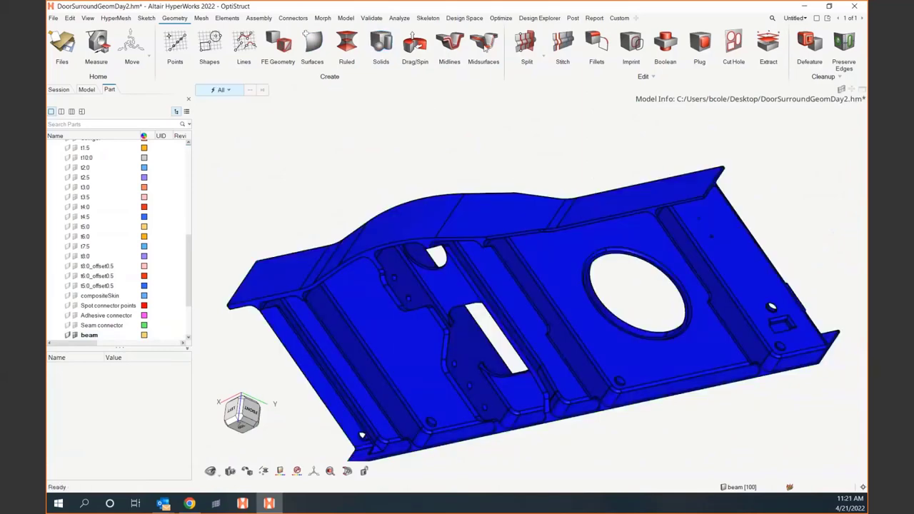
Extract the beam solid's midsurface automatically and examine it around the rectangular cutout and its neighbouring ribs
left_click(483, 43)
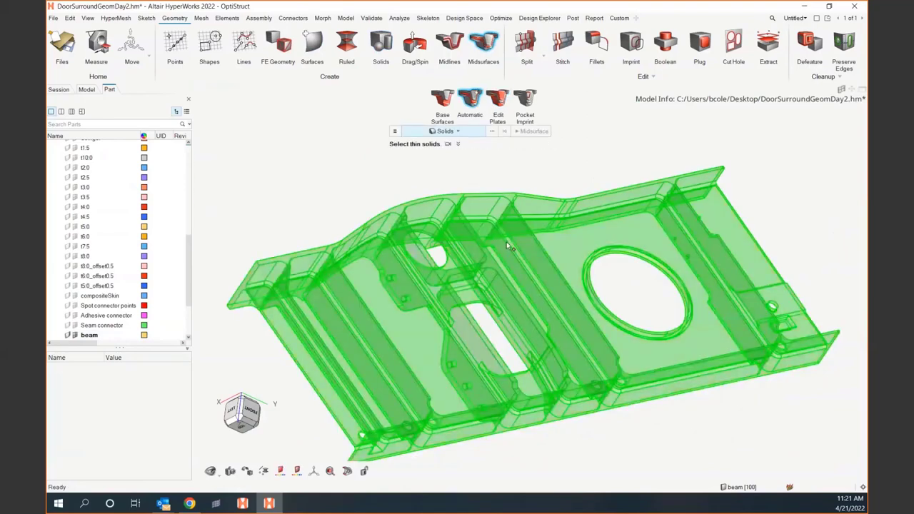
left_click(530, 132)
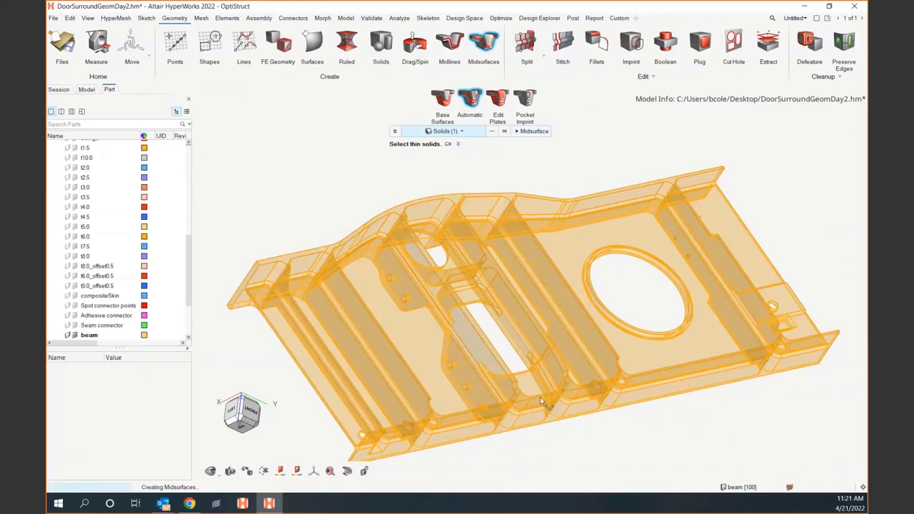
middle_click_drag(464, 344, 520, 325)
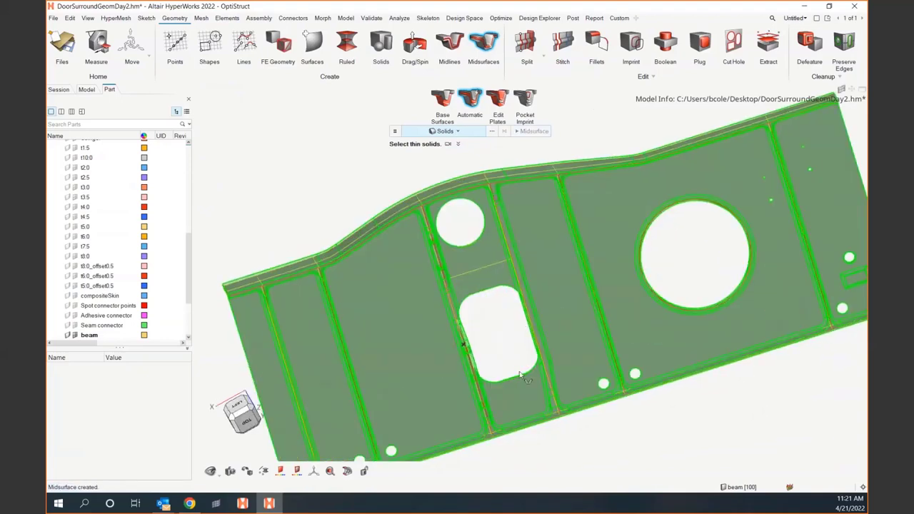
scroll(532, 385, "up", 4)
middle_click_drag(575, 399, 593, 314)
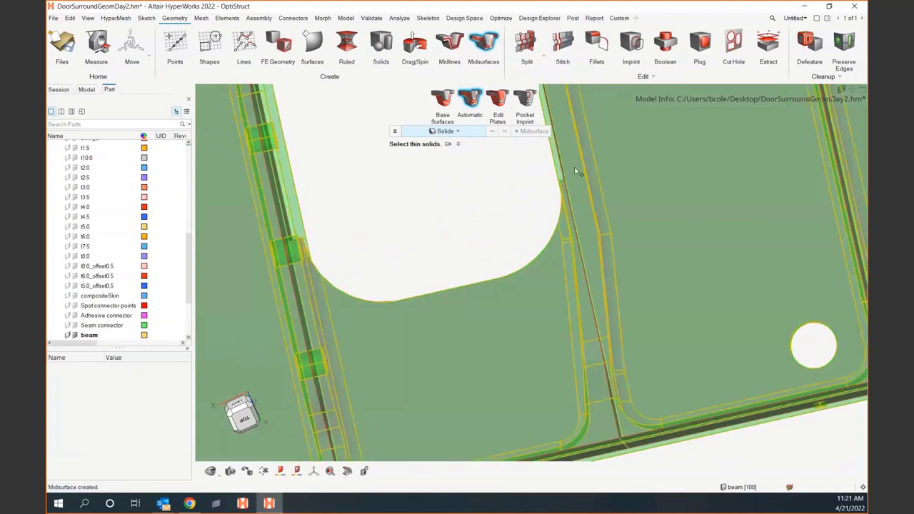
scroll(615, 417, "down", 2)
middle_click_drag(608, 404, 615, 417)
scroll(615, 416, "down", 3)
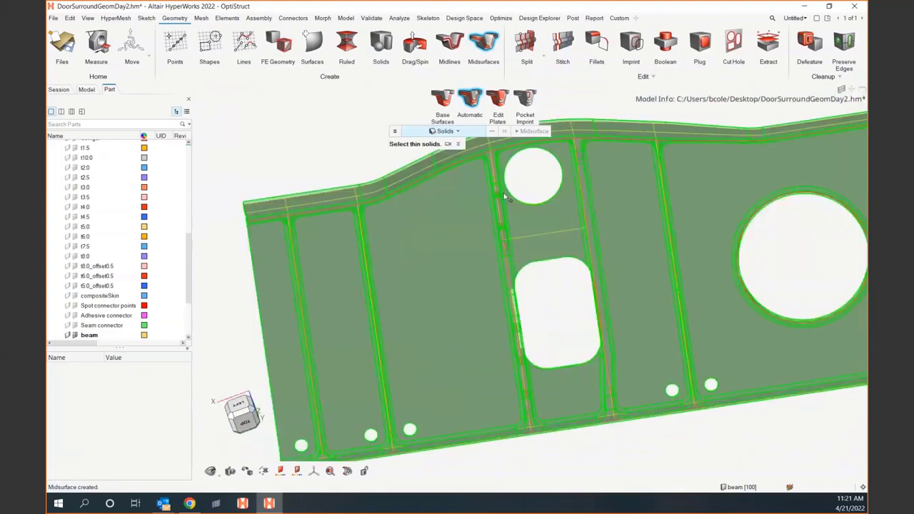
Change the plate type of the beam's rib surfaces beside the large rectangular cutout to Sweep with Edit Plates
left_click(499, 101)
middle_click_drag(529, 315, 567, 316)
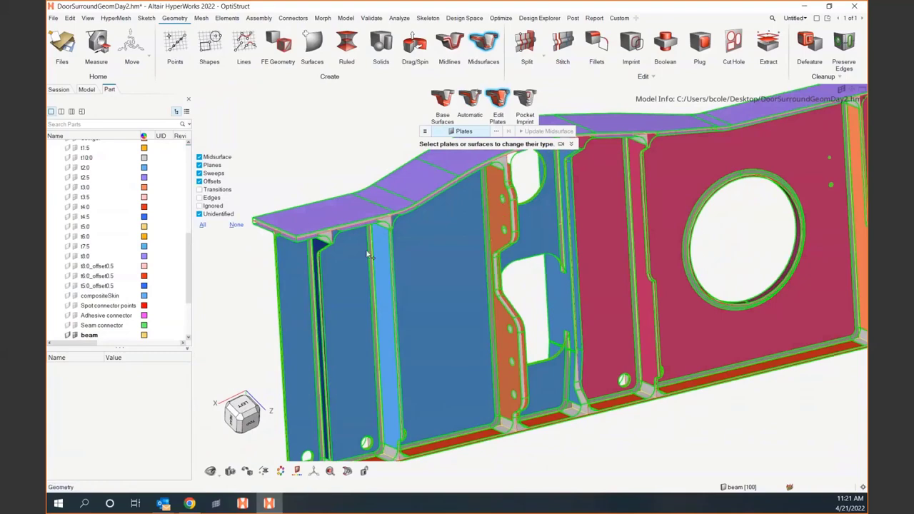
scroll(550, 291, "up", 5)
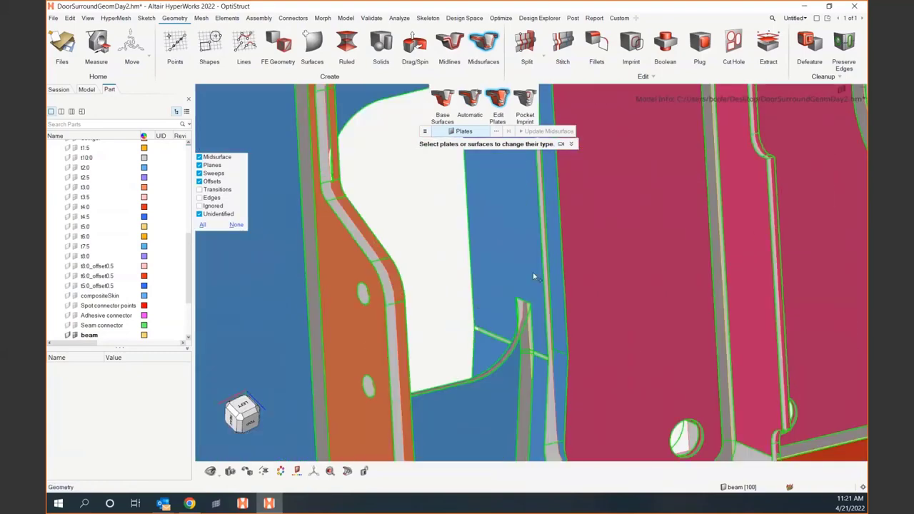
left_click(532, 277)
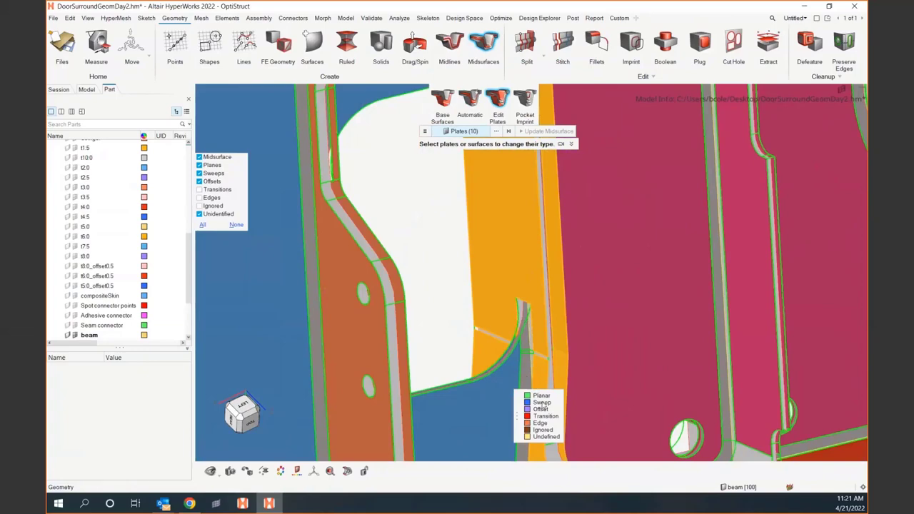
left_click(541, 403)
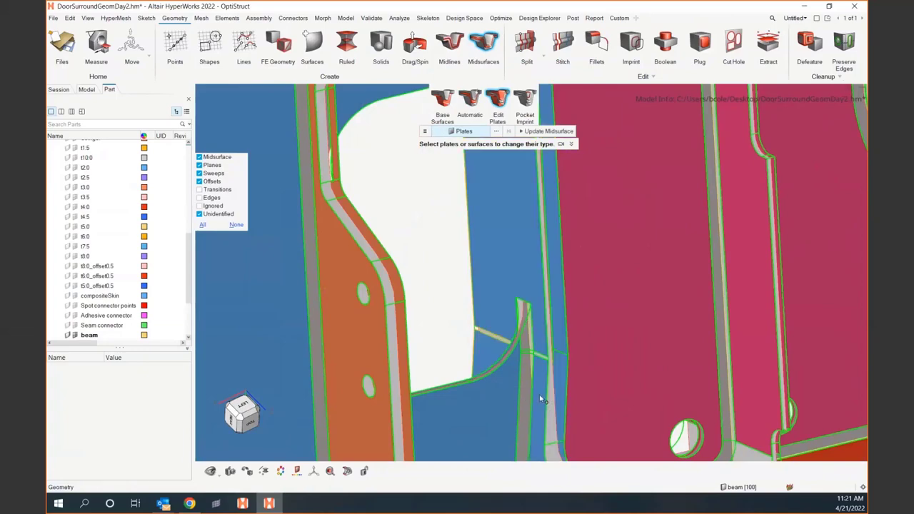
scroll(521, 307, "down", 3)
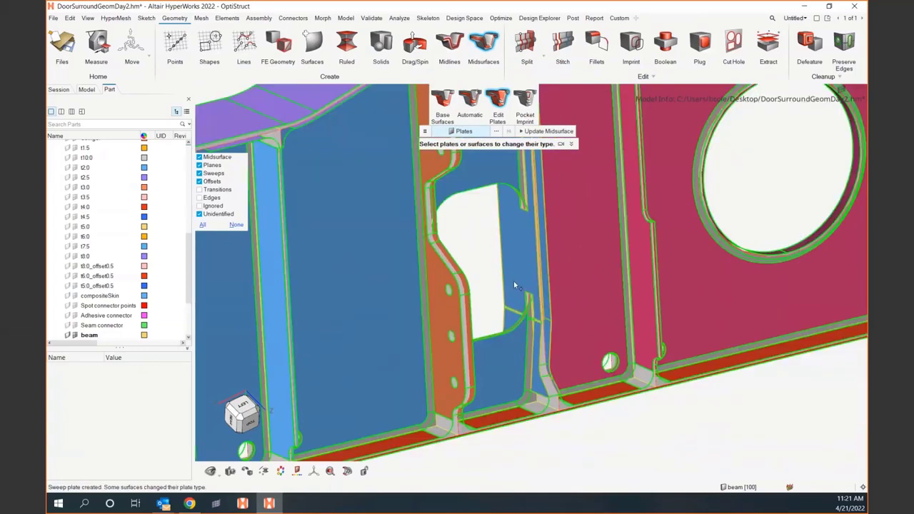
Color the beam's plates by Type in Edit Plates and update the midsurface with the changed rib plates
scroll(513, 280, "down", 2)
right_click_drag(522, 245, 511, 296)
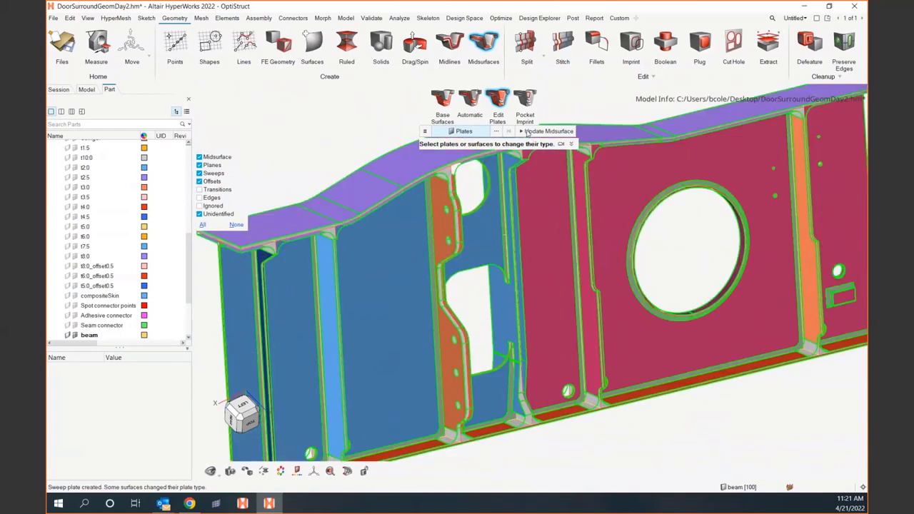
left_click(424, 131)
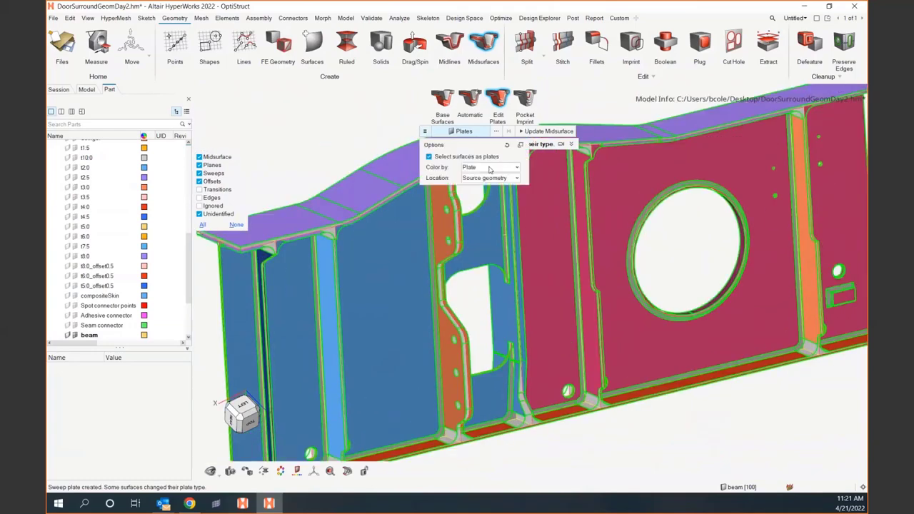
left_click(489, 169)
left_click(474, 184)
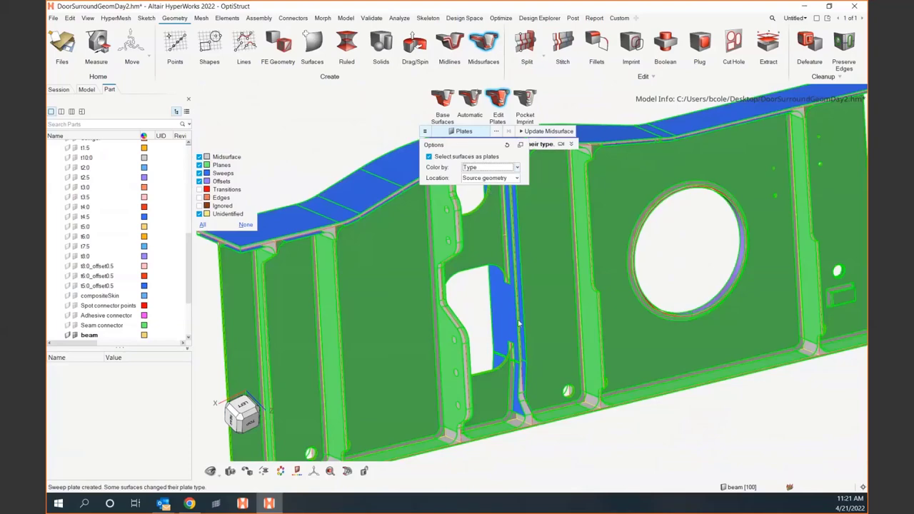
right_click_drag(519, 323, 508, 244)
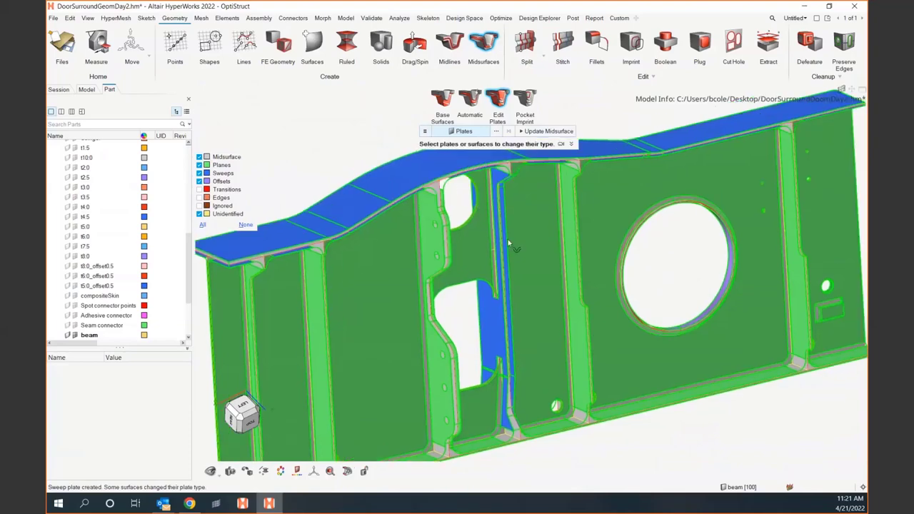
left_click(546, 131)
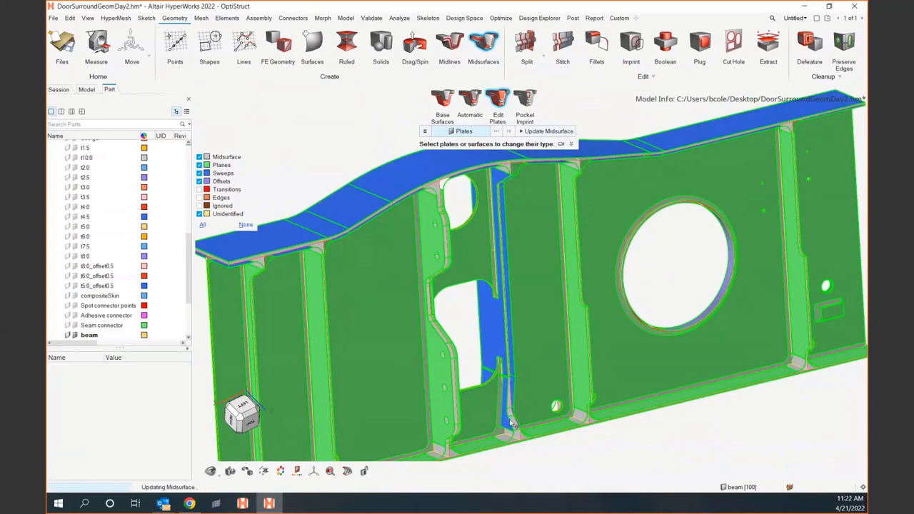
Examine the updated midsurface along the rib beside the large rectangular cutout from several angles, and exit plate editing
middle_click_drag(561, 460, 608, 431)
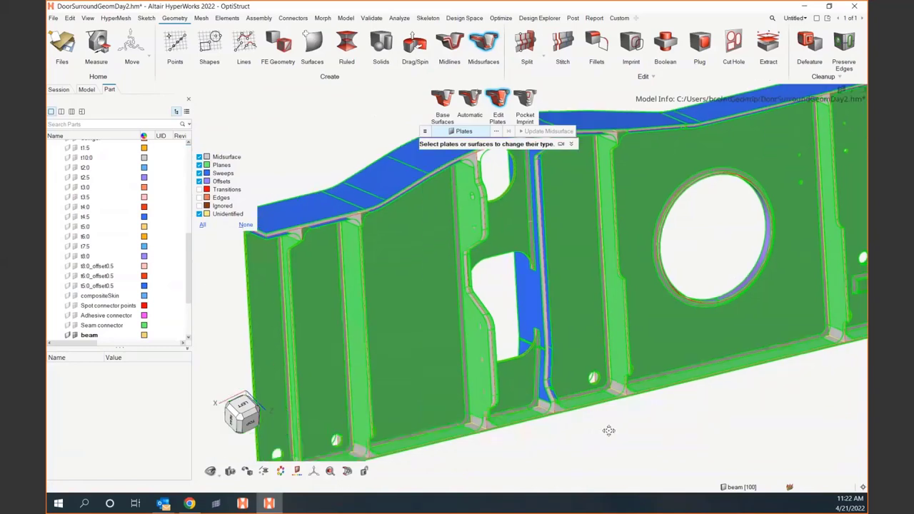
scroll(608, 430, "up", 8)
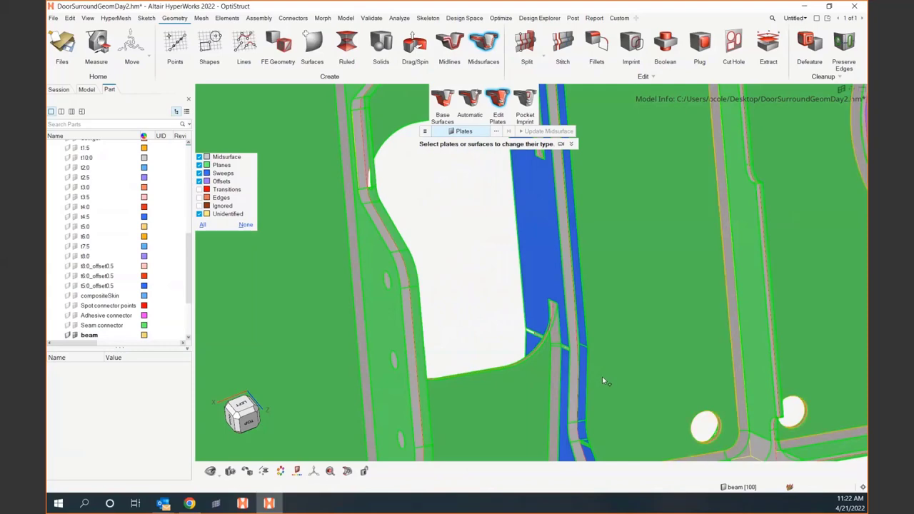
scroll(602, 377, "down", 3)
right_click_drag(593, 341, 567, 300)
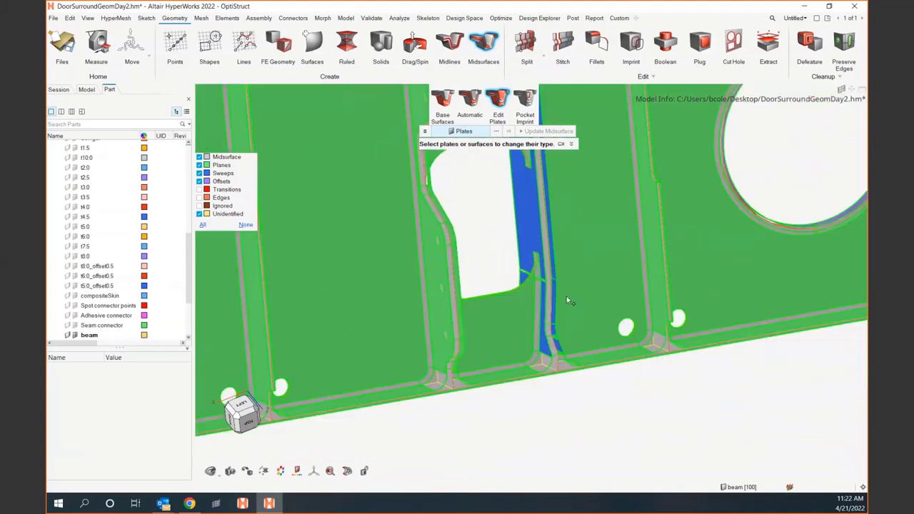
middle_click_drag(567, 299, 585, 311)
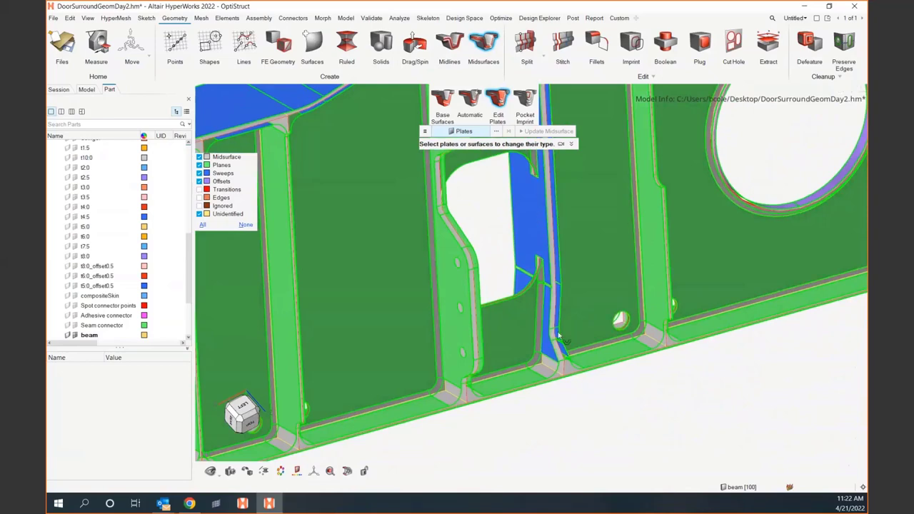
mouse_move(559, 336)
middle_mouse_down()
mouse_move(538, 332)
mouse_move(557, 335)
middle_mouse_up()
scroll(544, 333, "up", 5)
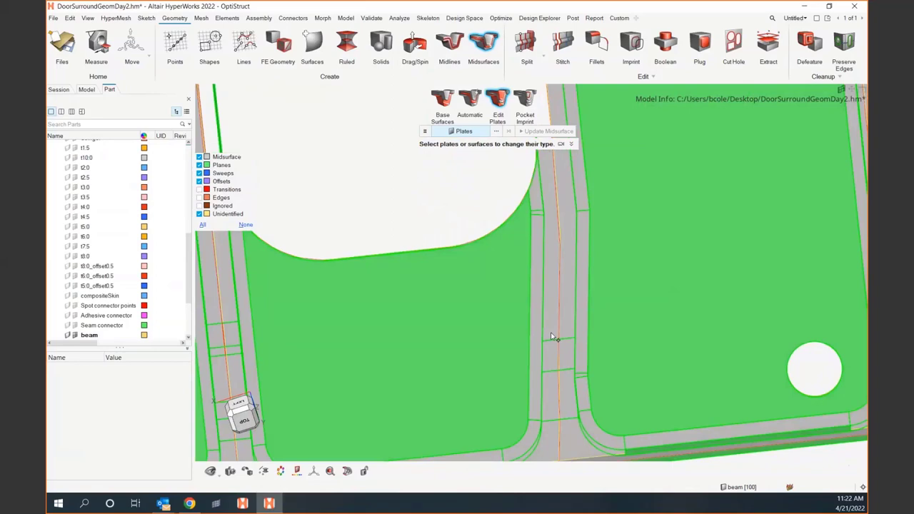
scroll(551, 336, "down", 5)
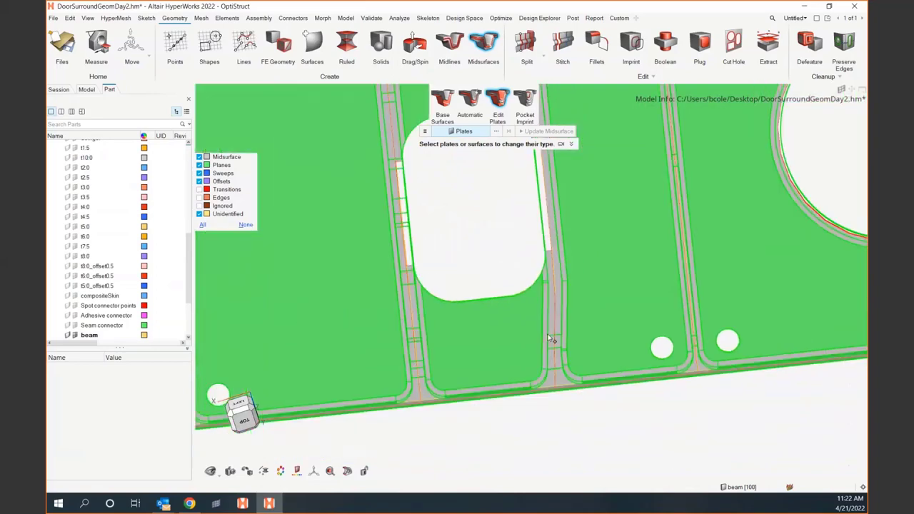
middle_click_drag(550, 335, 573, 345)
scroll(574, 336, "down", 4)
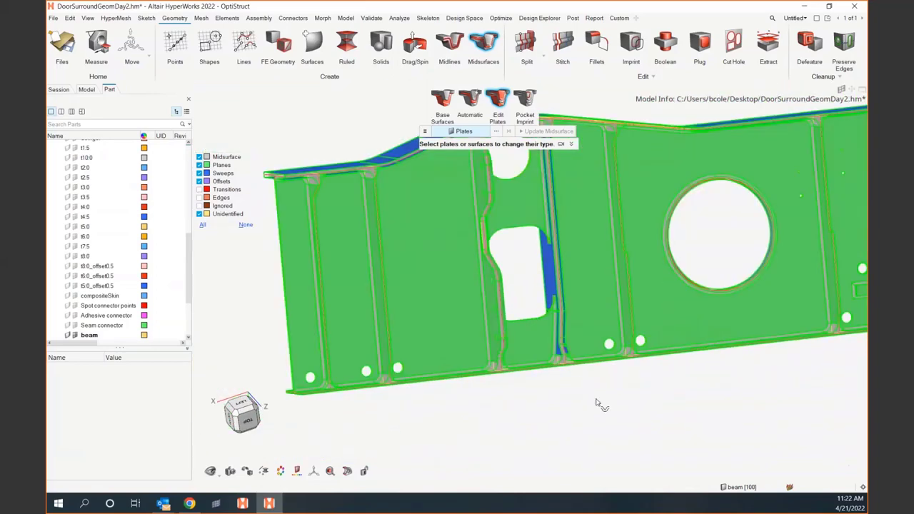
right_click(596, 402)
mouse_move(580, 402)
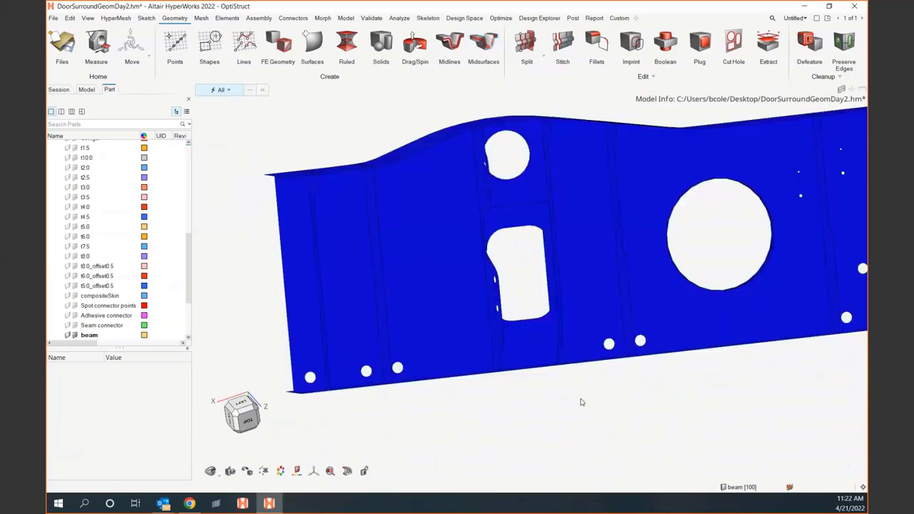
scroll(587, 408, "down", 4)
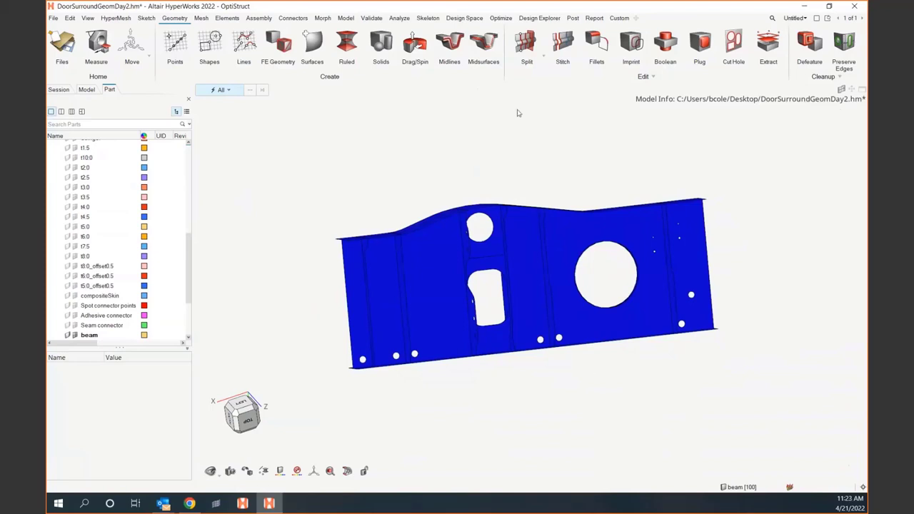
Reopen Edit Plates for the beam's midsurface to show its plates colored by type
left_click(483, 43)
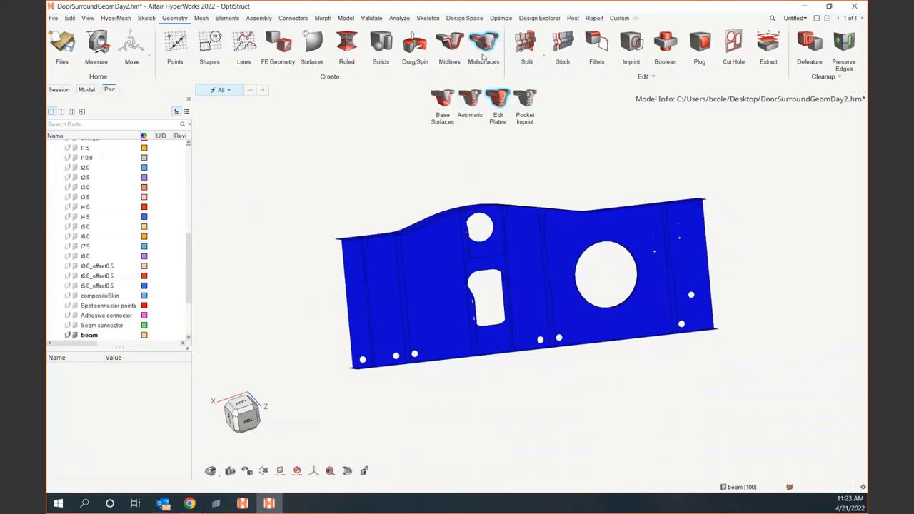
left_click(495, 99)
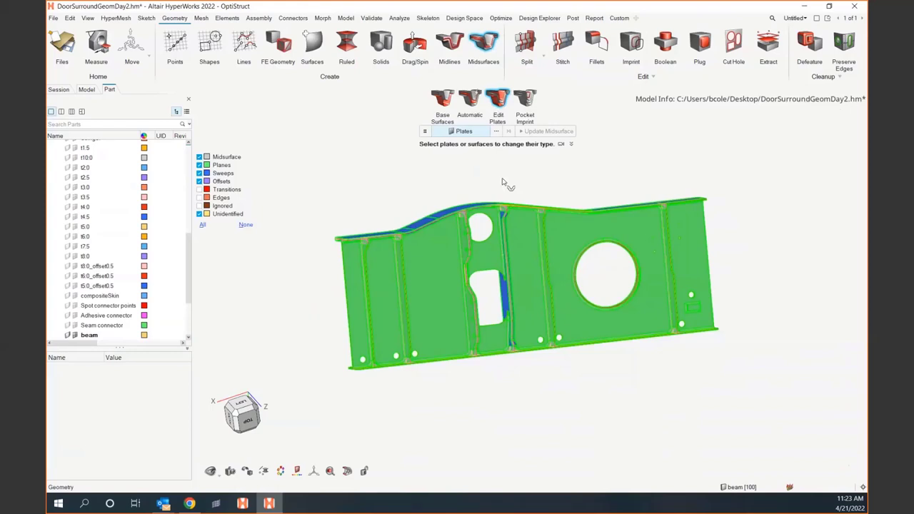
left_click_drag(548, 187, 557, 217, "ctrl")
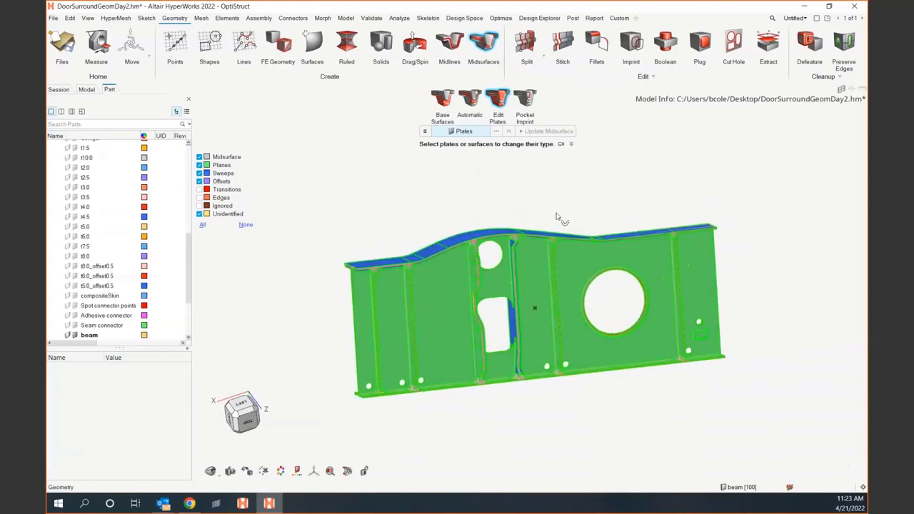